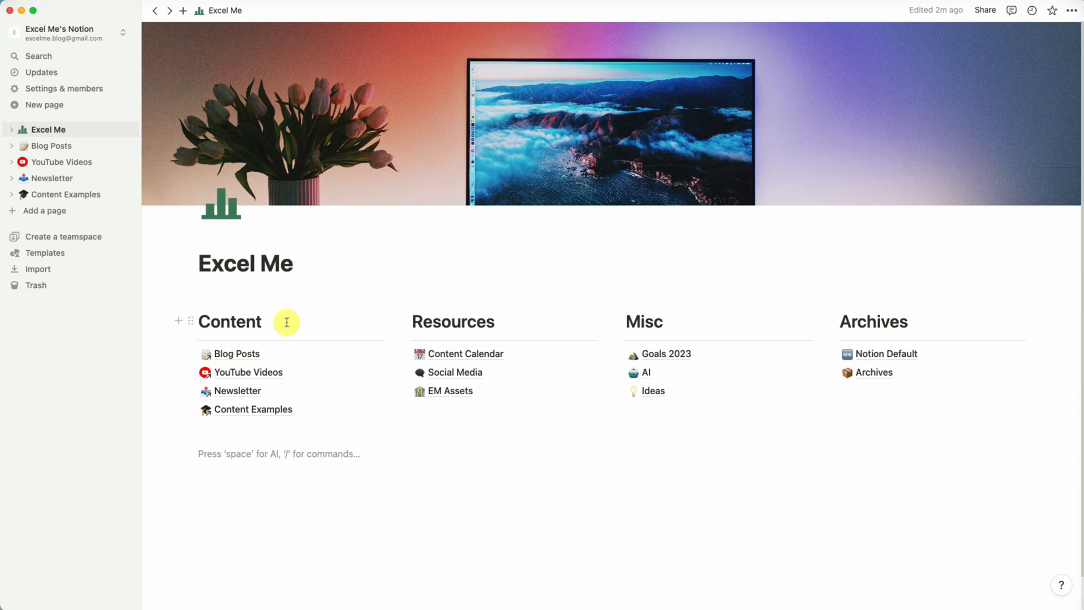
Open the Blog Posts database and move the 'What to Do When Everyone Tells You You're Wrong' card to the bottom of the Research column.
click(282, 356)
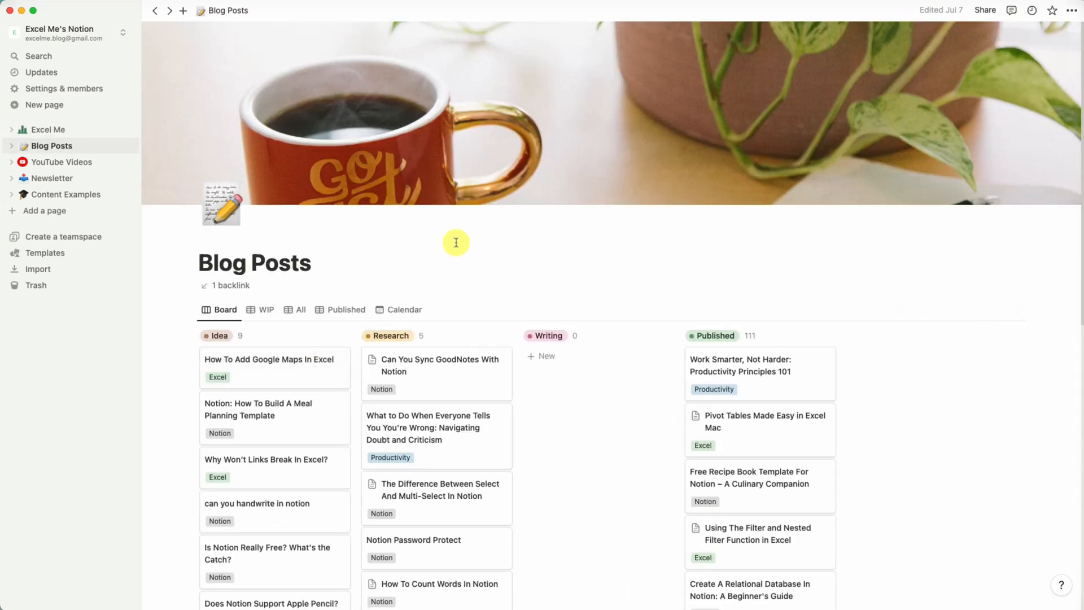
scroll(457, 243, down, 2)
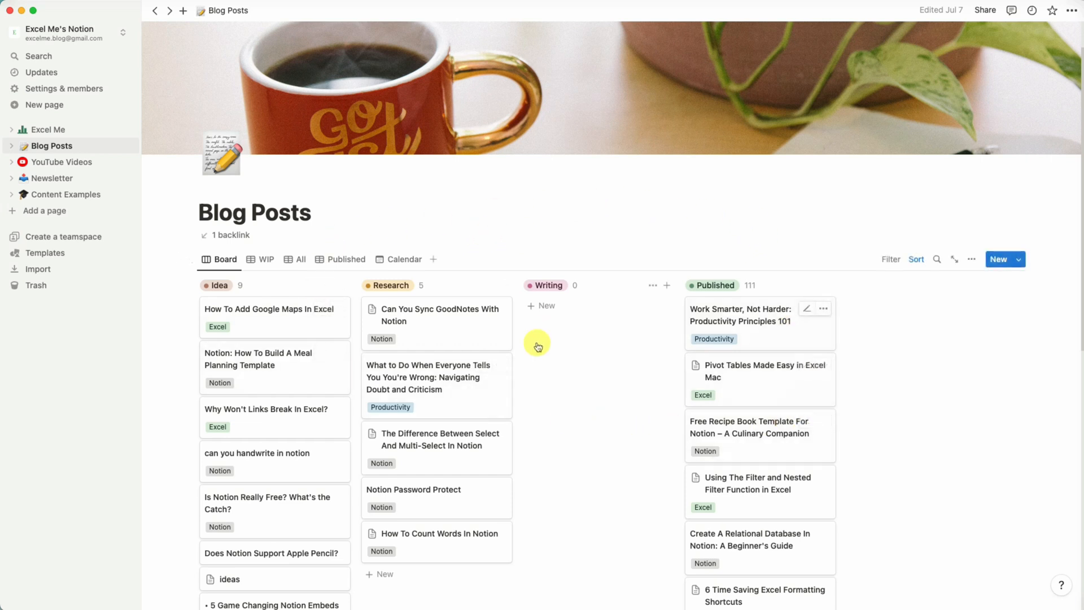
scroll(555, 395, up, 1)
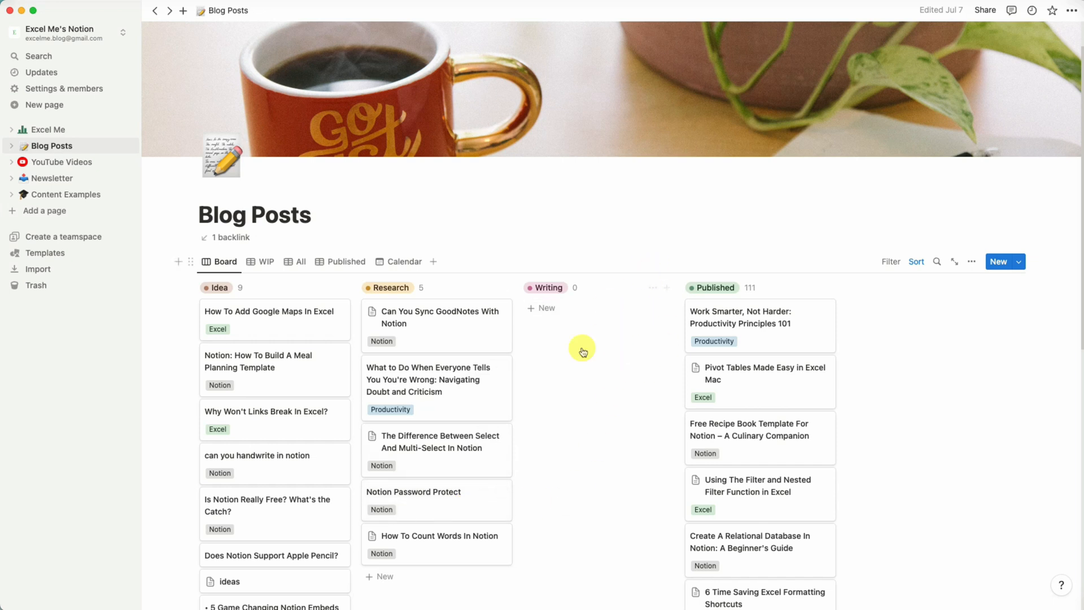
drag(508, 362, 464, 511)
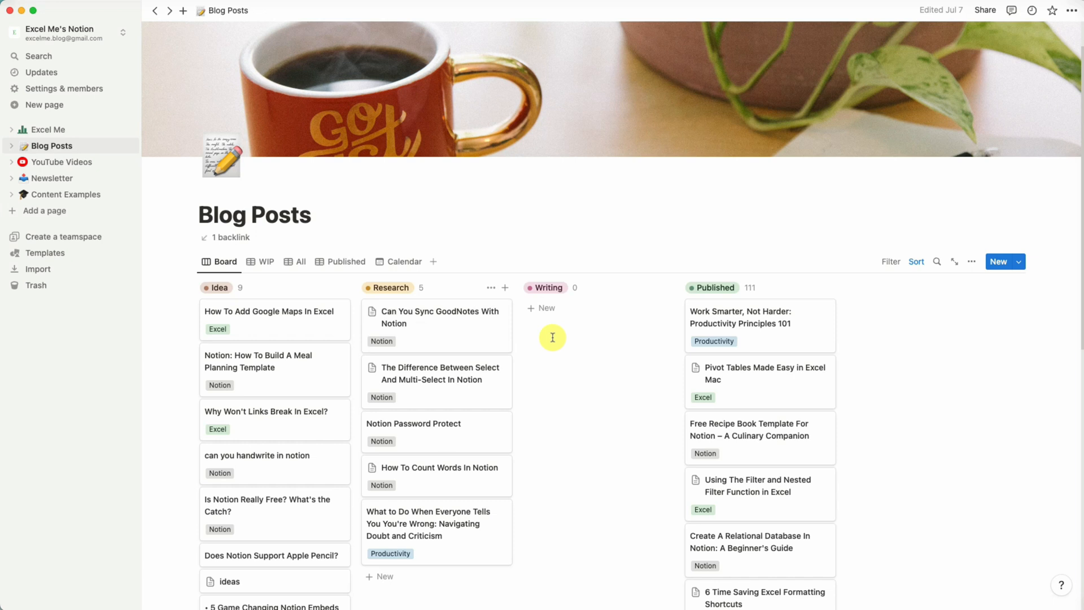
Switch to the WIP table view of Blog Posts and scroll through its rows.
click(269, 263)
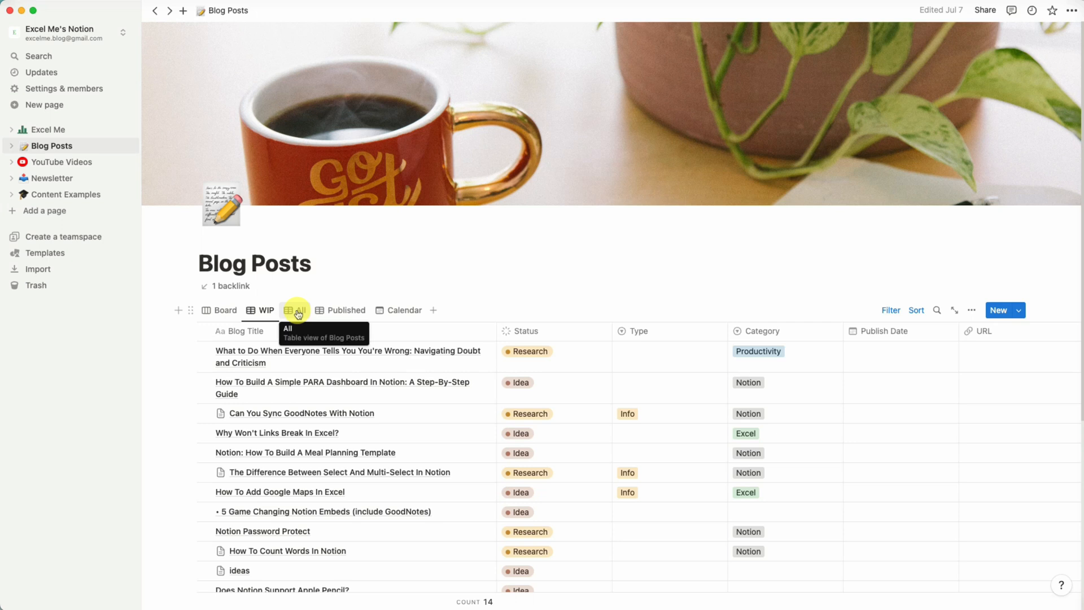
scroll(508, 350, down, 5)
scroll(705, 356, up, 2)
scroll(565, 316, up, 1)
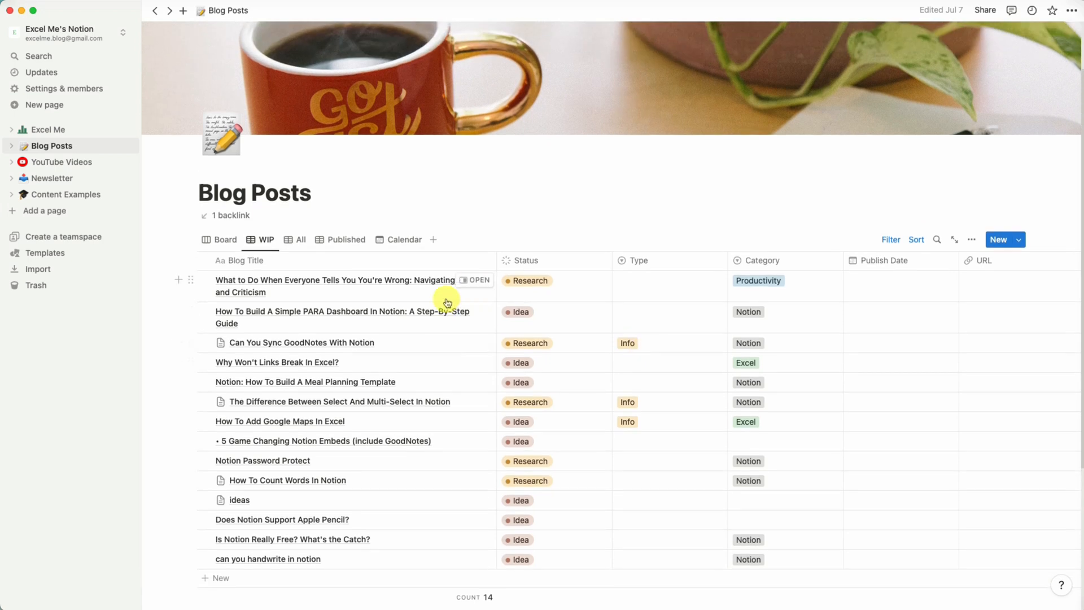
scroll(446, 301, up, 1)
scroll(447, 279, up, 1)
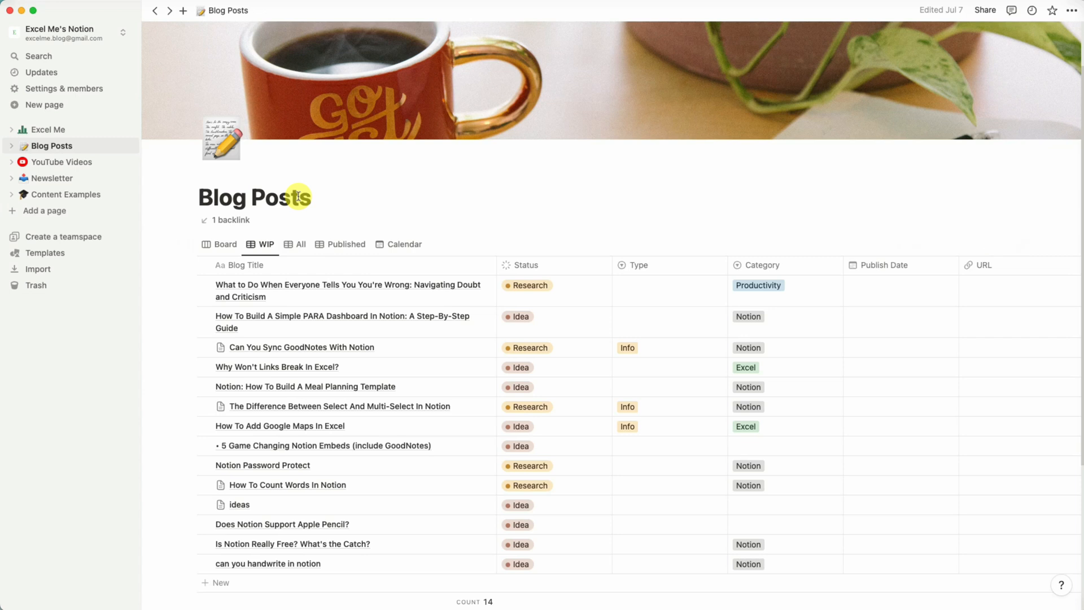
Switch to the All table view and browse the full list of blog posts.
click(298, 250)
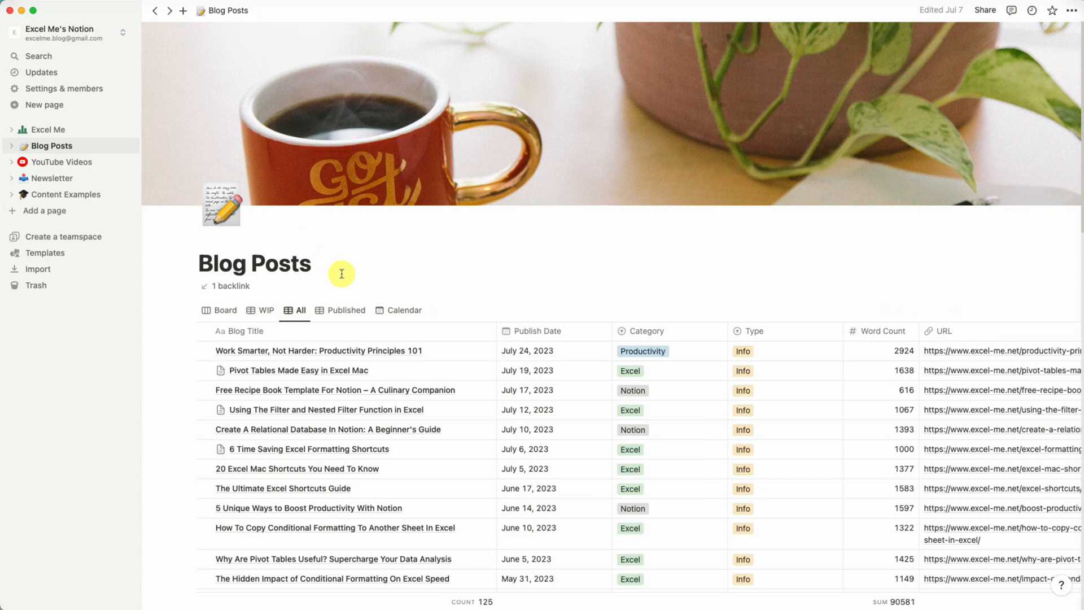
scroll(520, 333, down, 5)
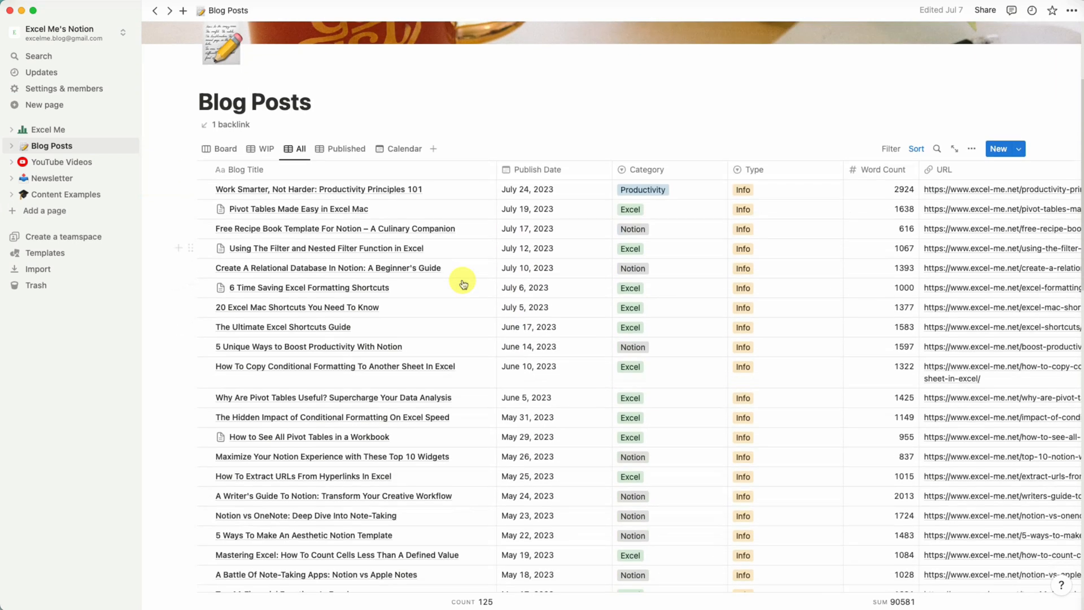
scroll(452, 282, up, 5)
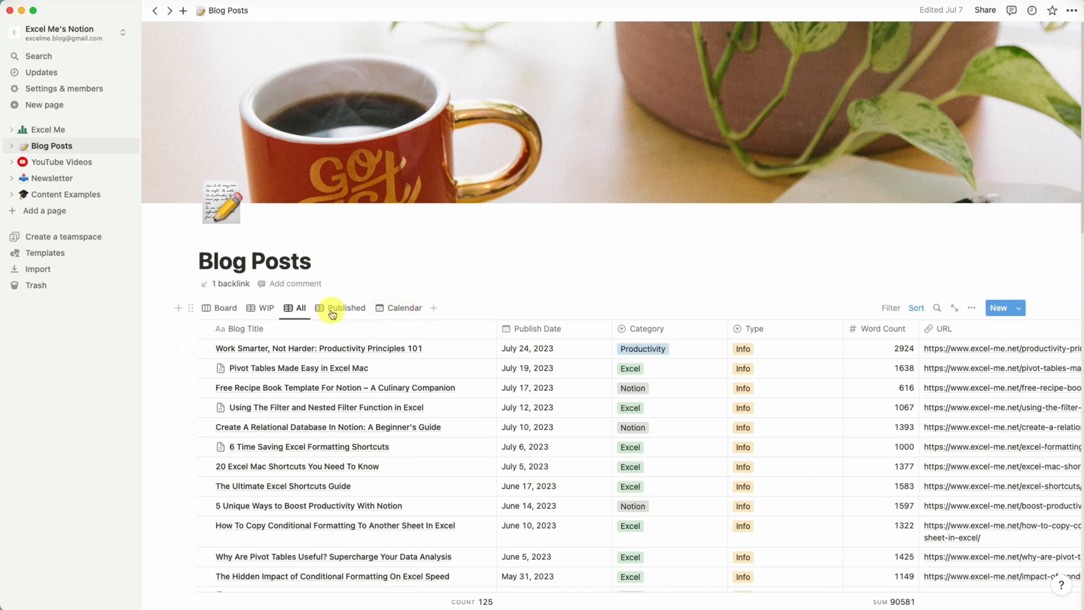
View the Published table and then the Calendar view of Blog Posts for July 2023.
click(362, 308)
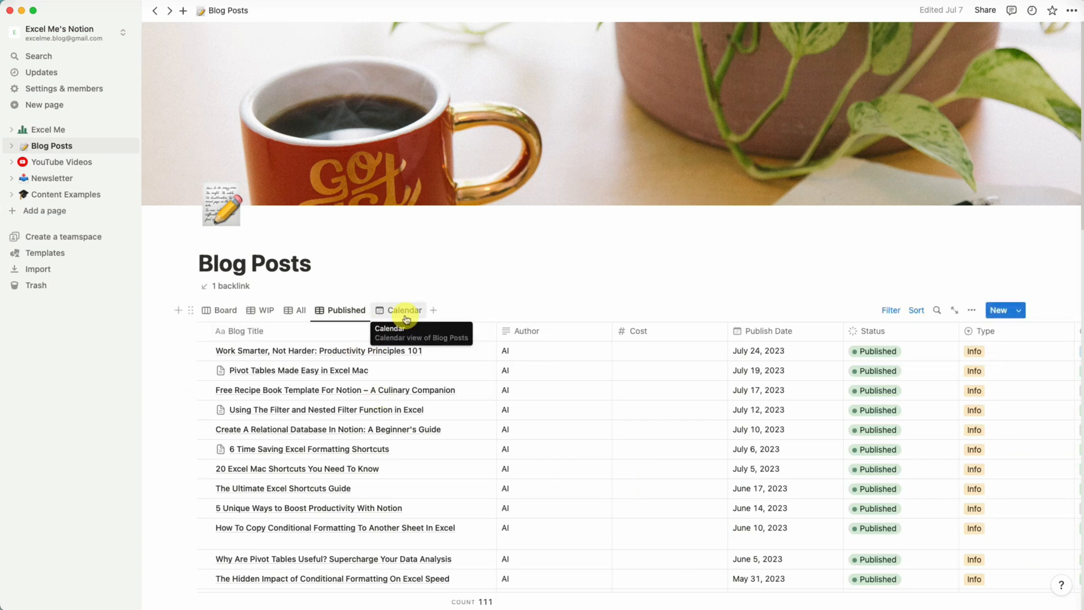
click(406, 317)
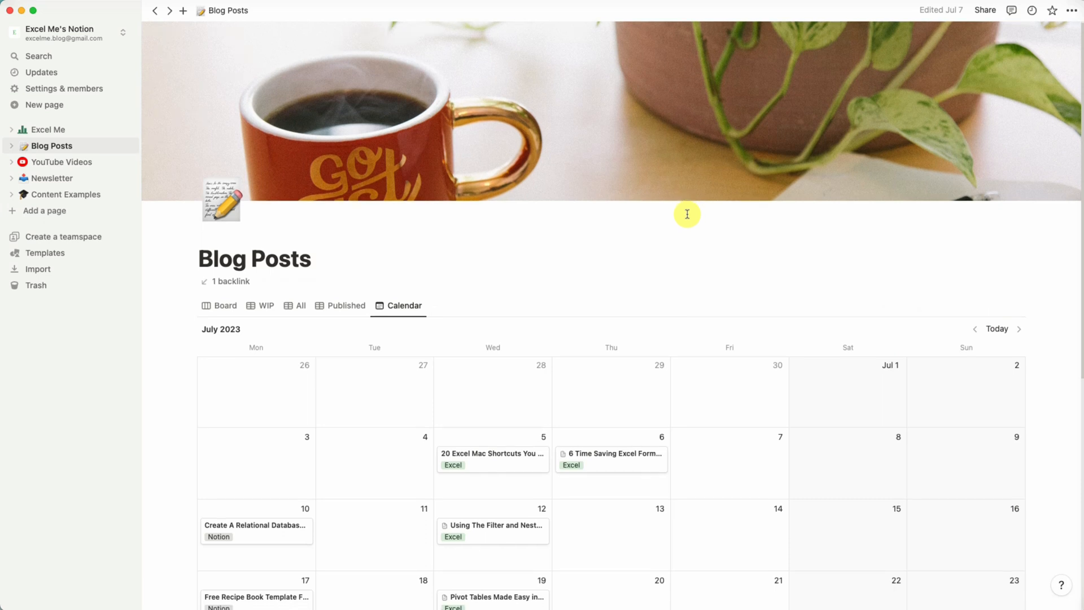
scroll(688, 214, down, 5)
scroll(687, 214, down, 1)
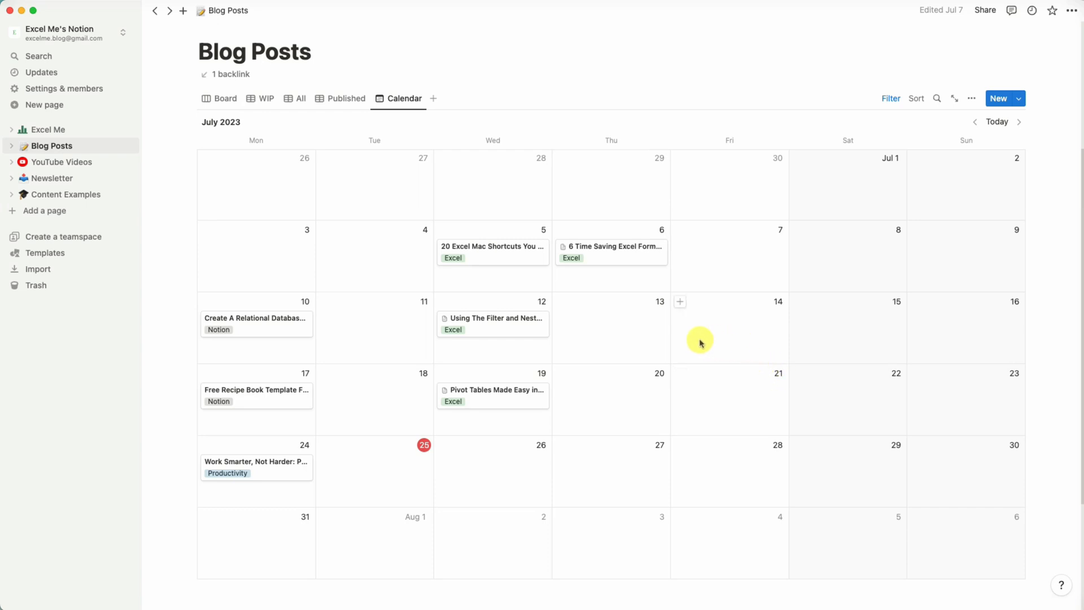
scroll(772, 308, up, 1)
scroll(395, 169, up, 2)
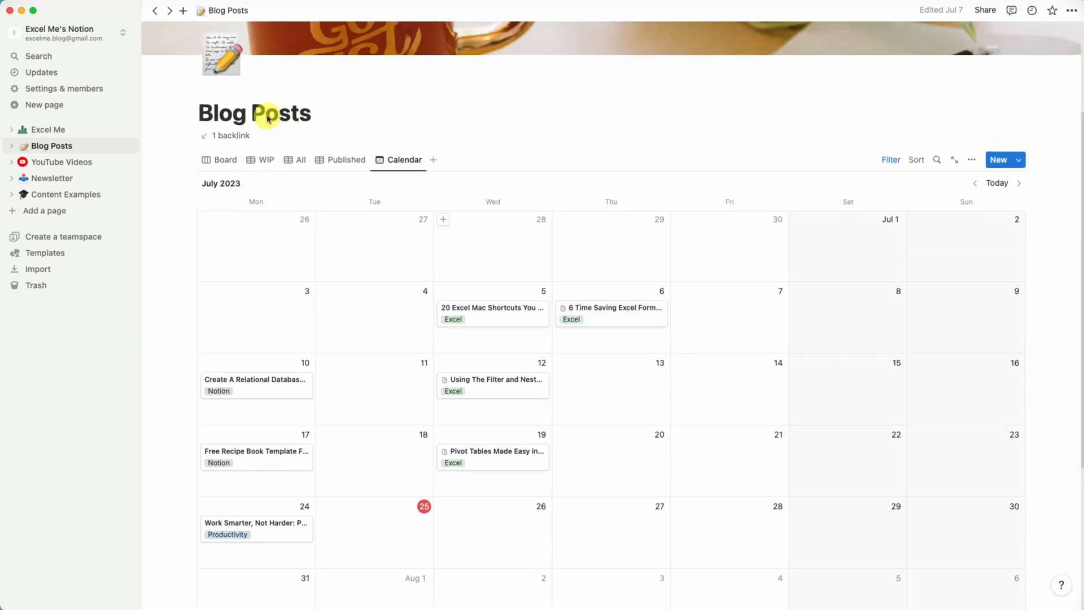
Open the YouTube Videos database from the home page and browse its Board and Calendar views.
click(56, 130)
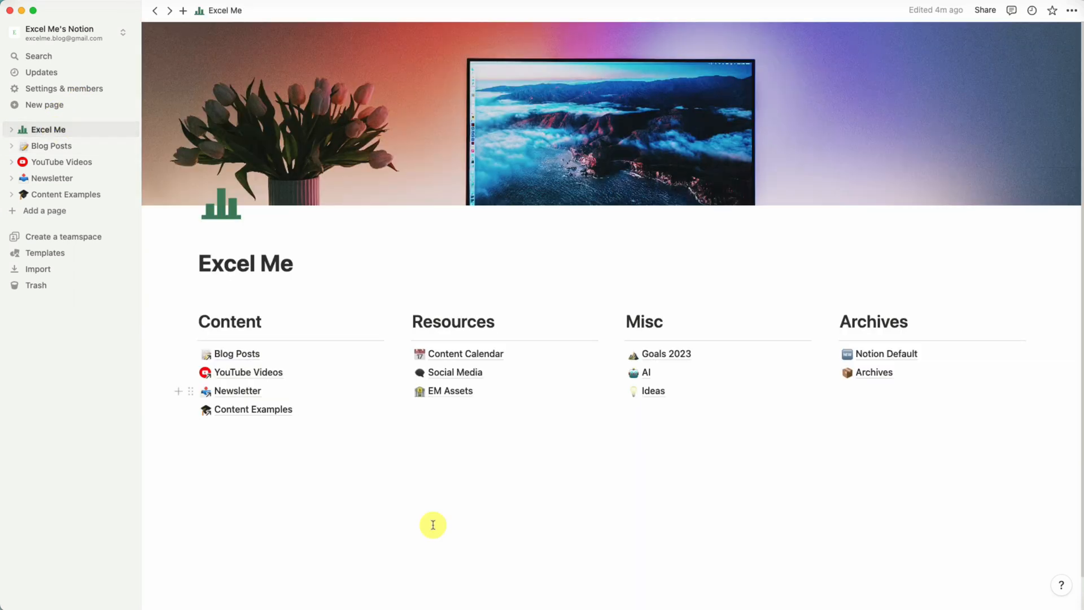
click(285, 373)
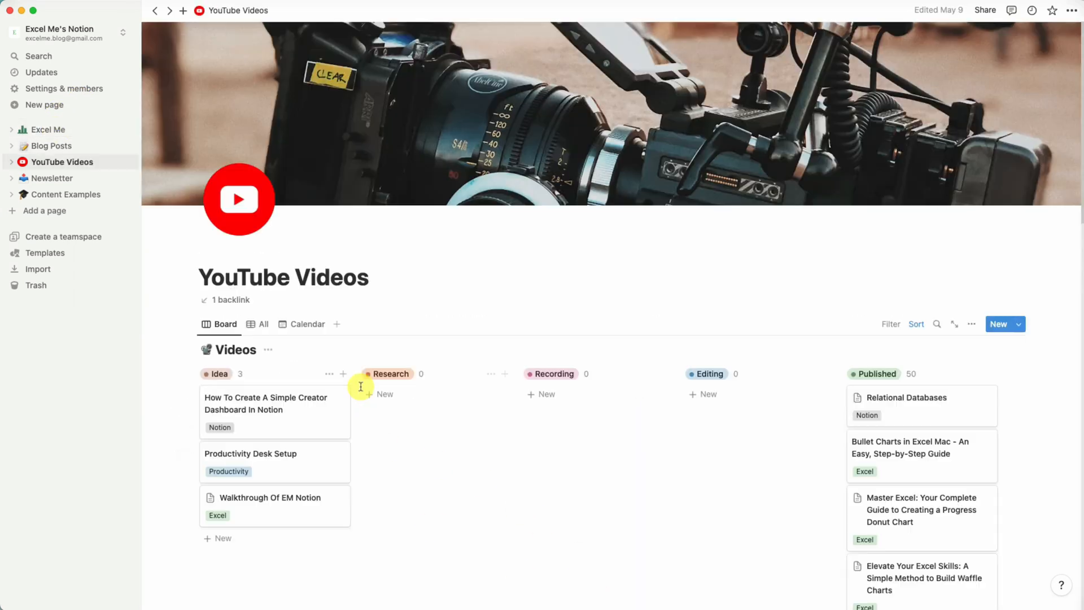
scroll(655, 324, down, 1)
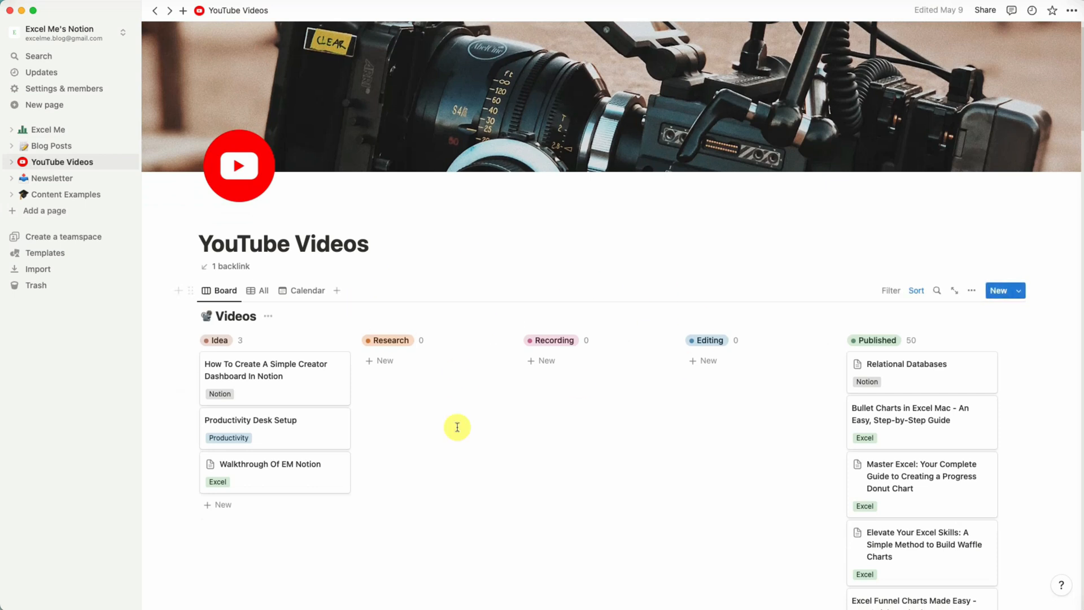
scroll(598, 368, down, 5)
scroll(597, 366, up, 2)
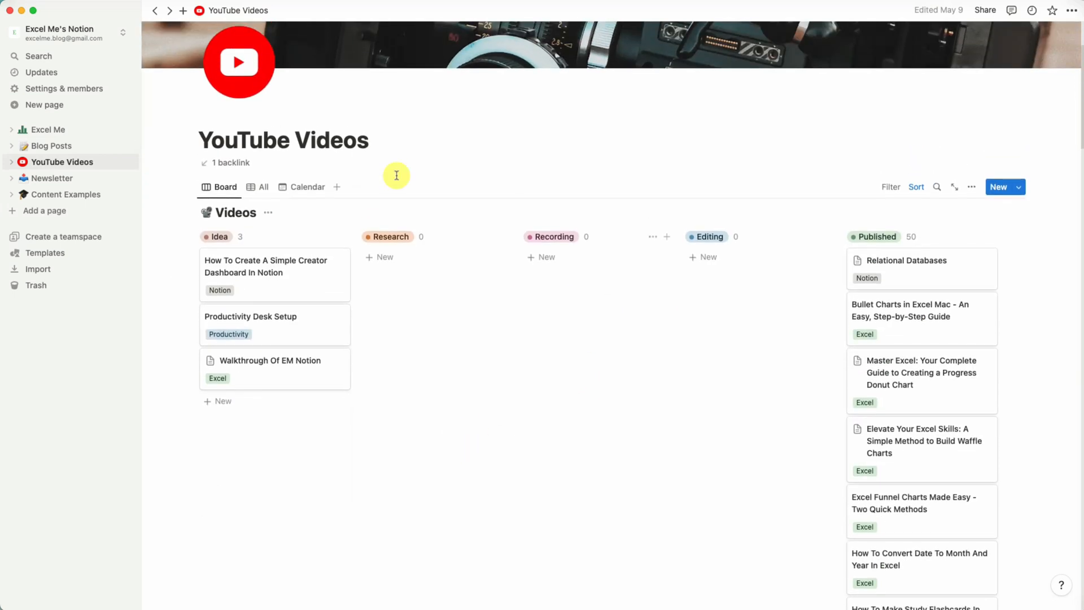
click(332, 192)
scroll(529, 286, down, 2)
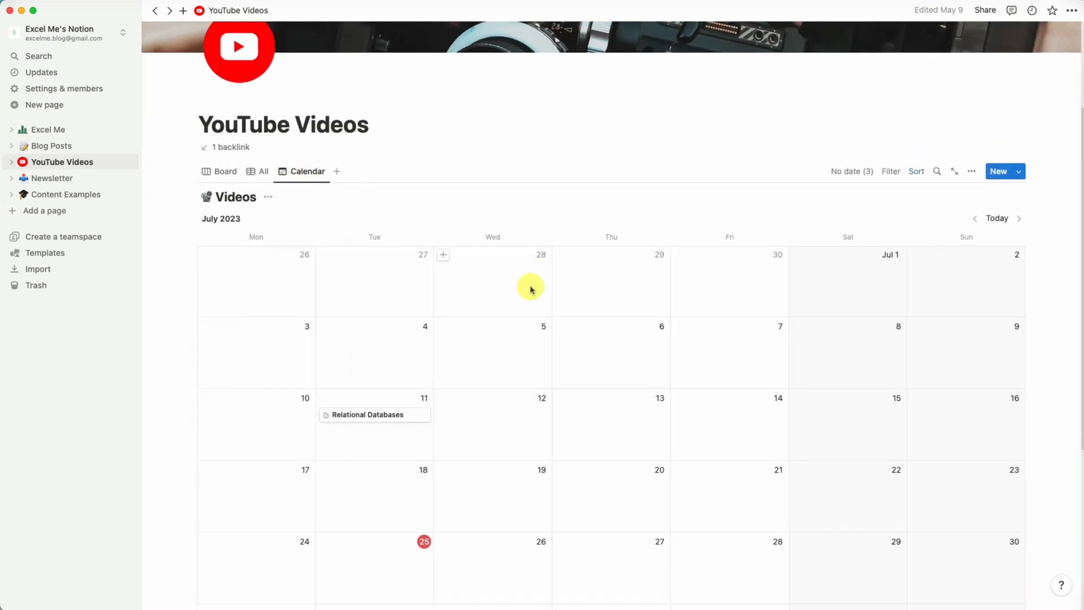
scroll(708, 293, down, 1)
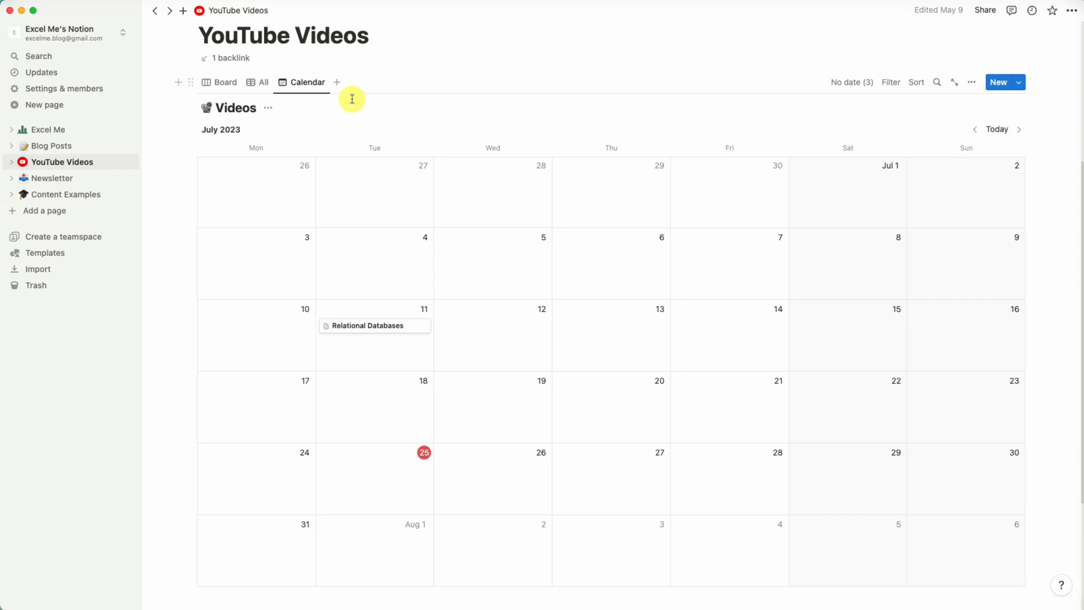
click(231, 86)
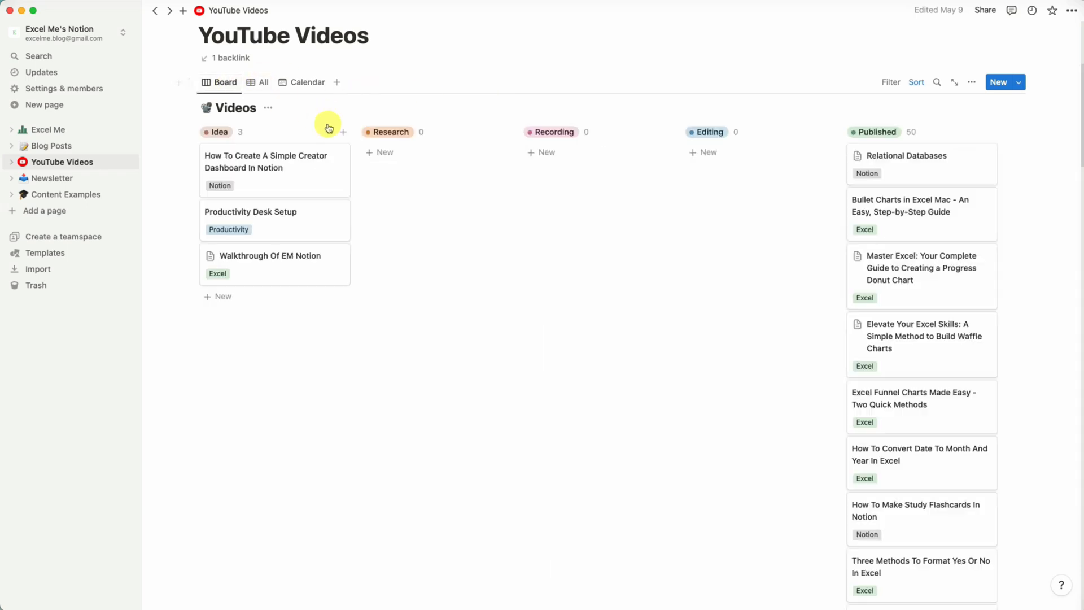
Open Content Examples, then Notion Foundations, then the My New Database table.
click(54, 130)
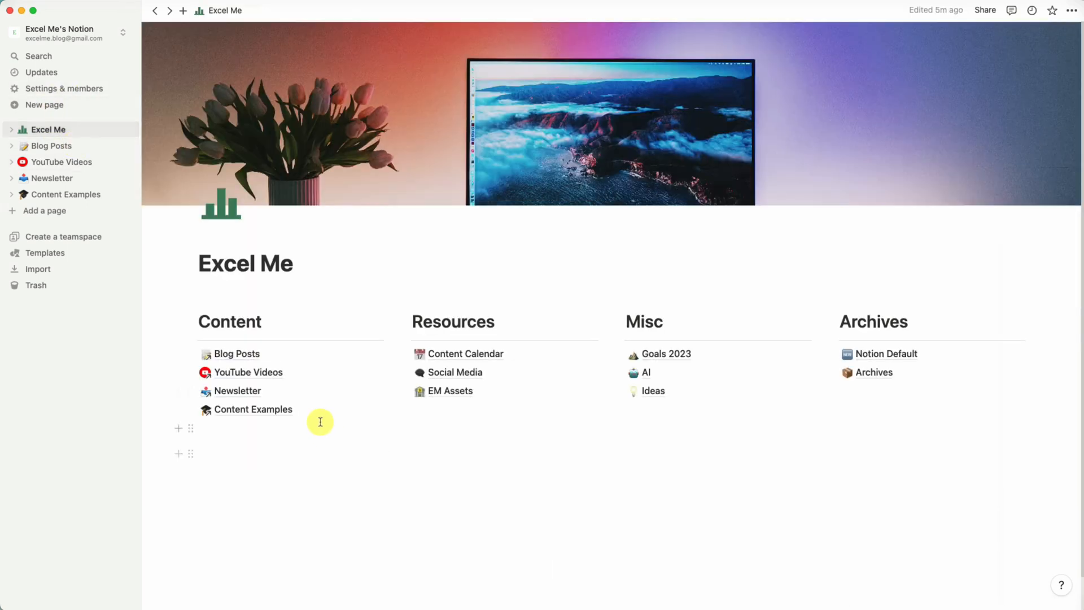
click(319, 411)
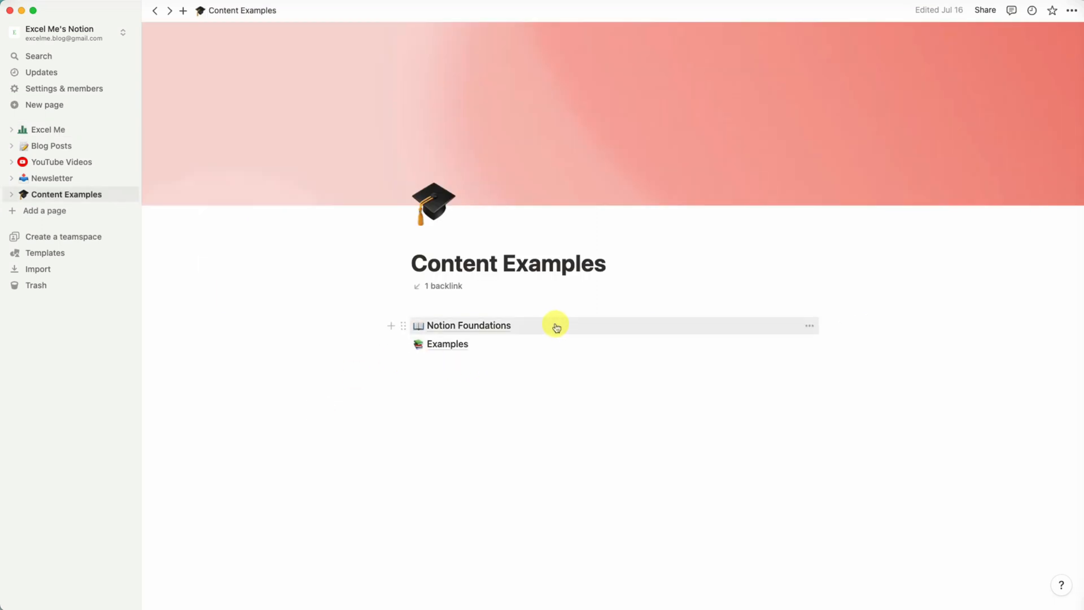
click(556, 327)
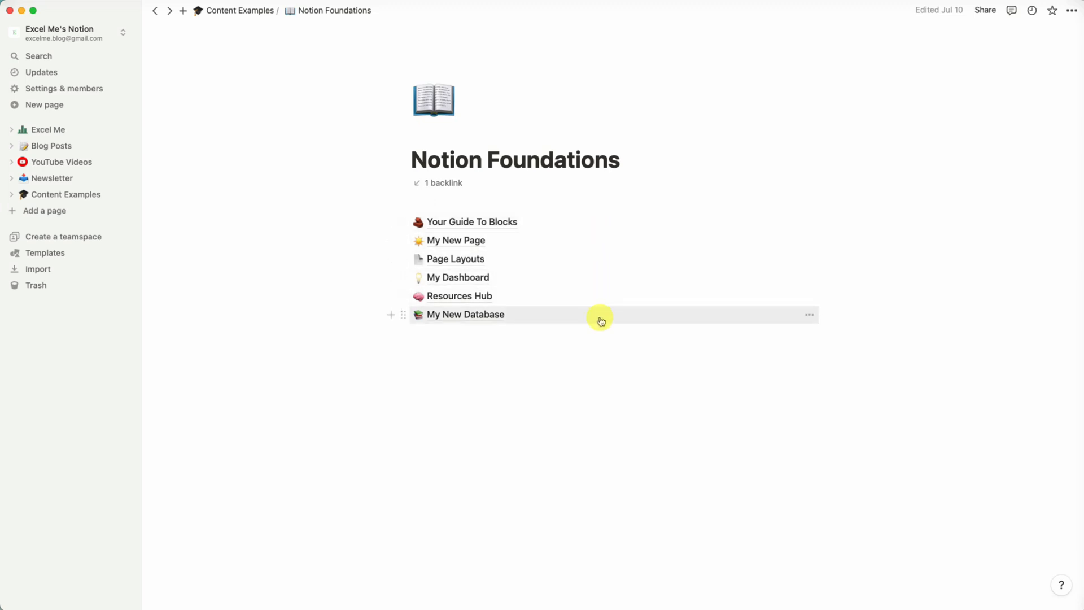
click(601, 321)
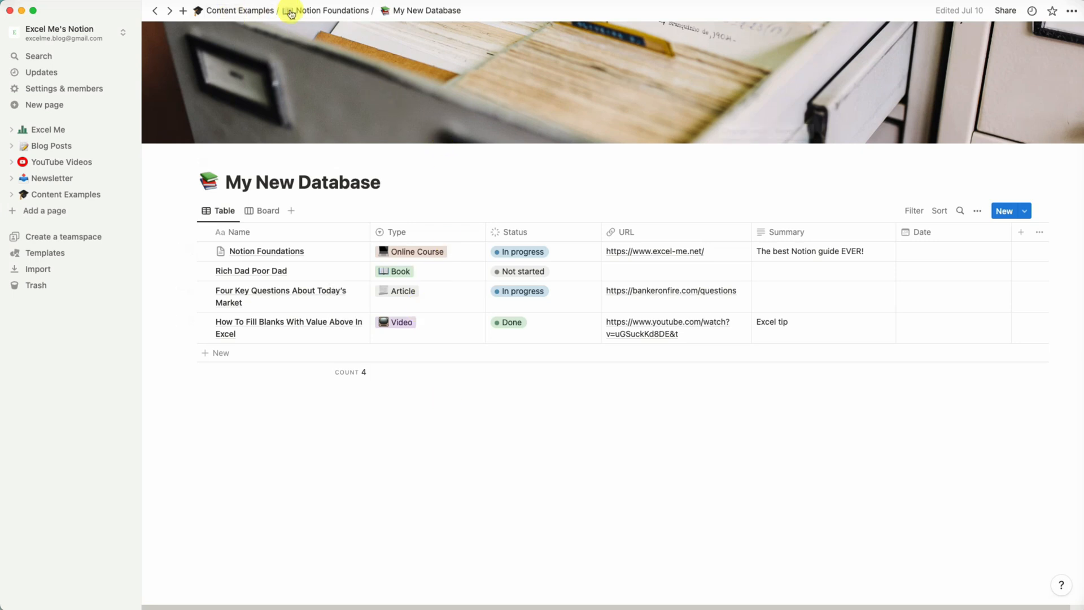
Return to Content Examples, open Examples, and browse the Recipe Book page.
click(252, 10)
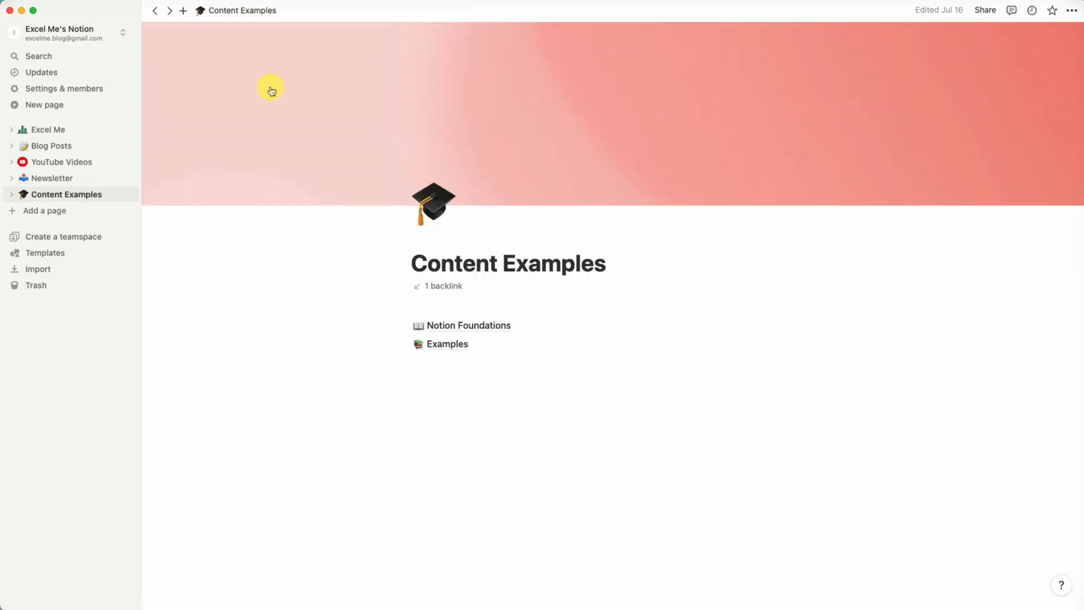
click(474, 352)
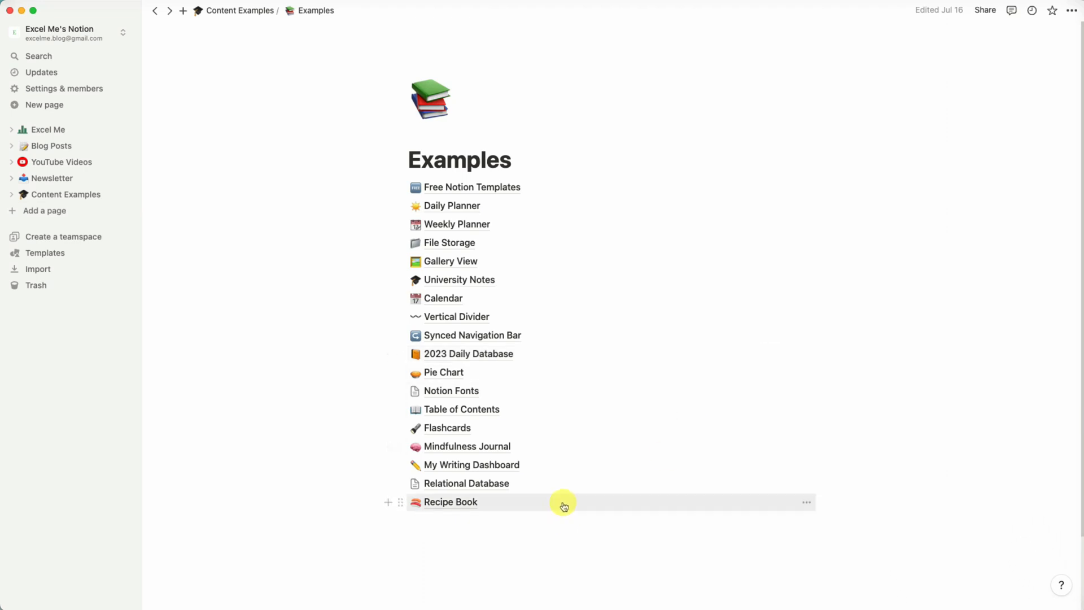
click(502, 506)
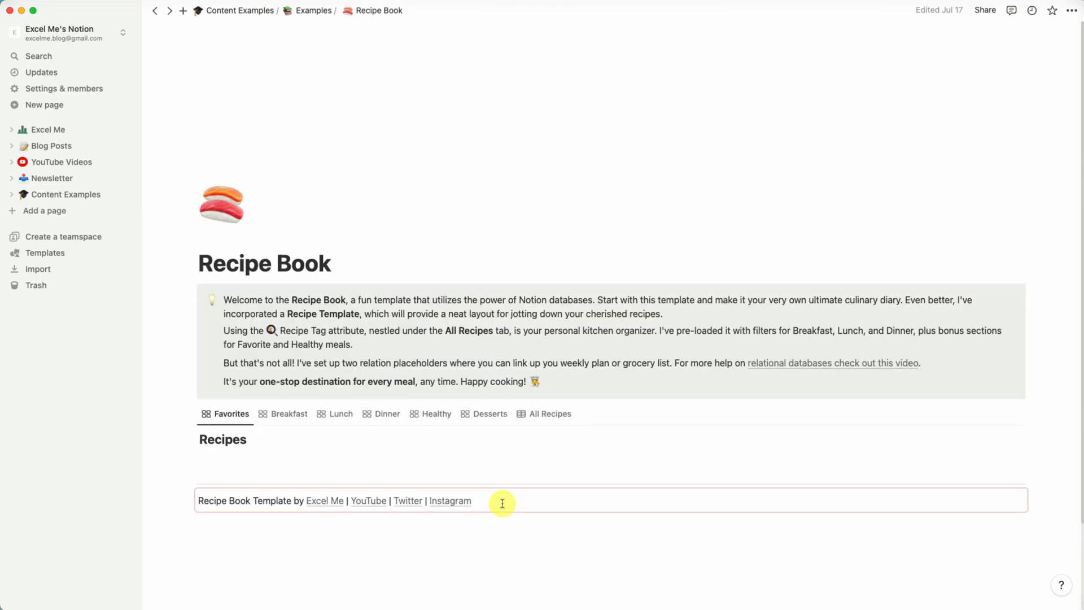
scroll(606, 375, down, 2)
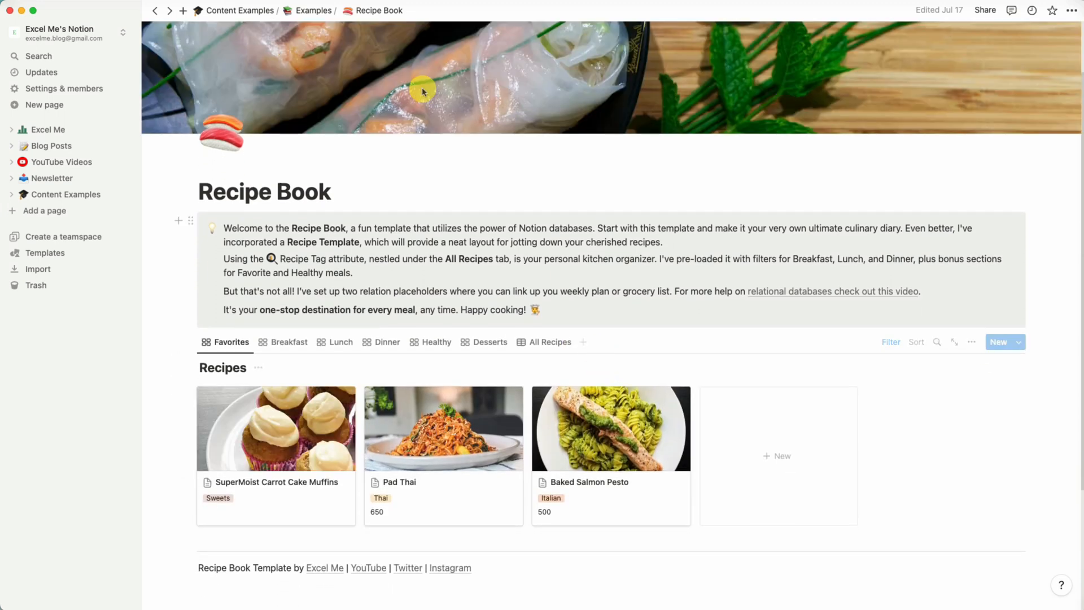
Open Notion Default's Getting Started page from the Archives section, then return to the Excel Me home page.
click(89, 131)
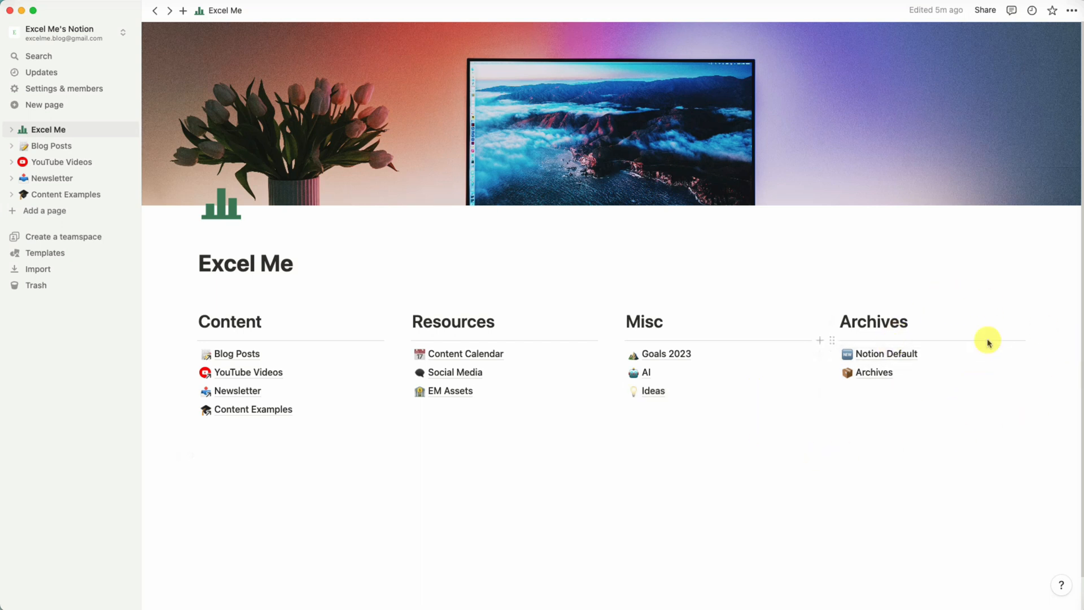
click(959, 354)
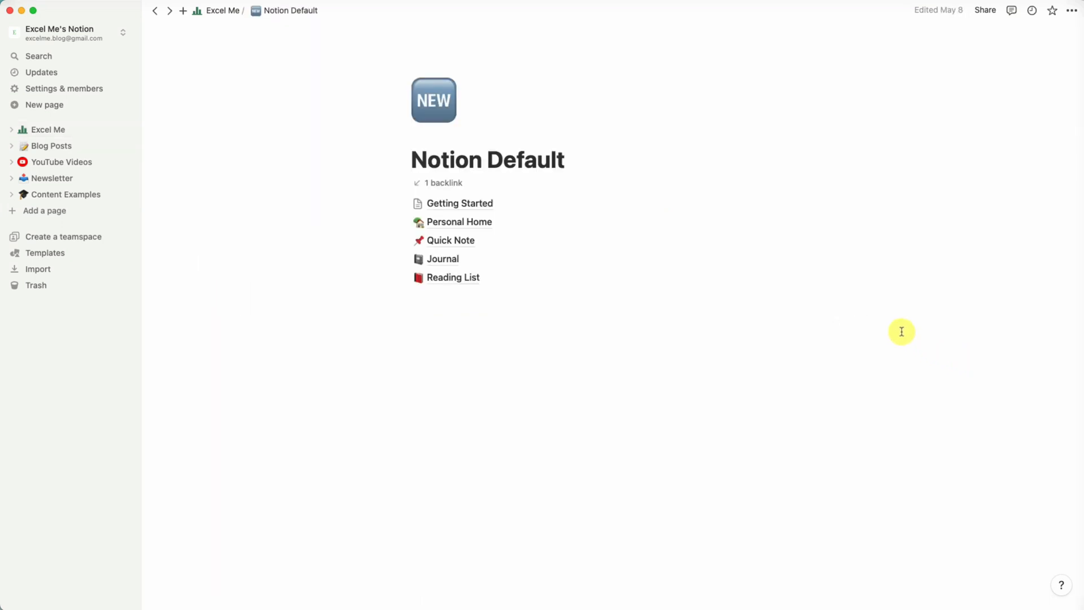
click(639, 211)
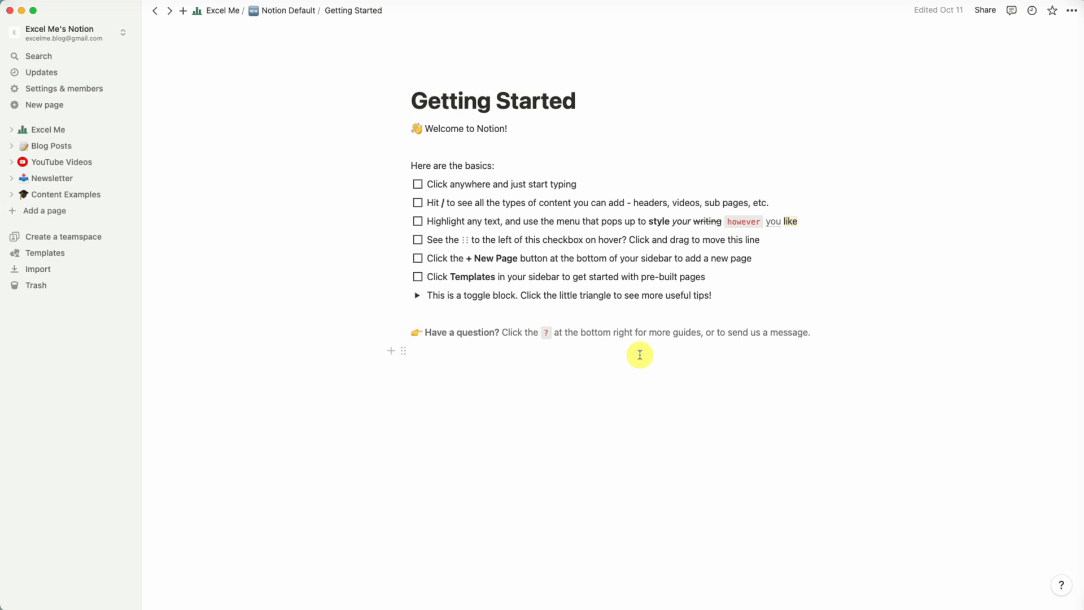
click(223, 12)
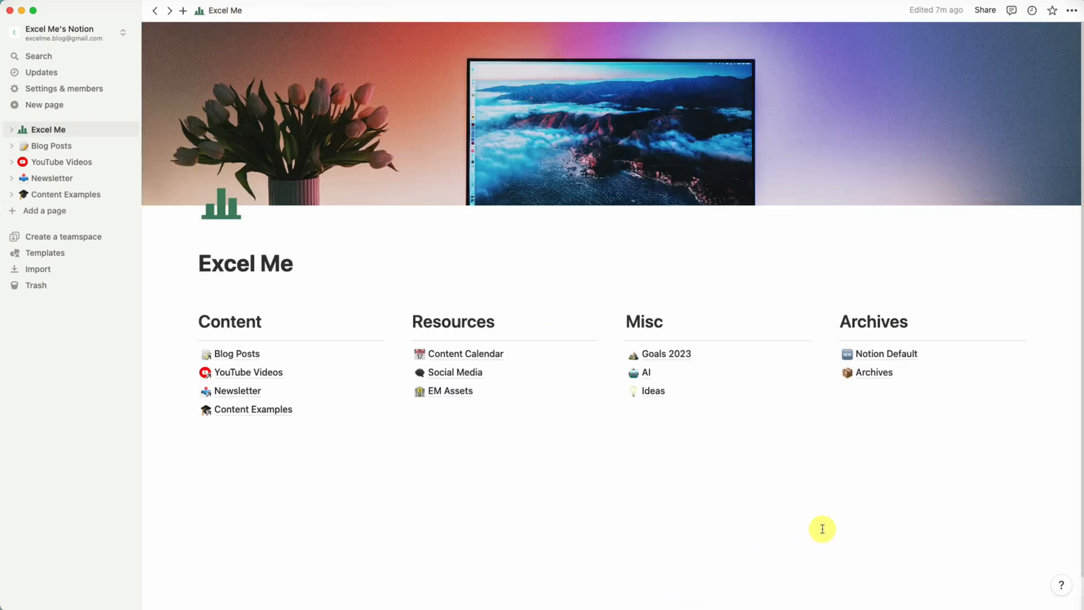
Create a new empty page titled My Dashboard.
click(936, 495)
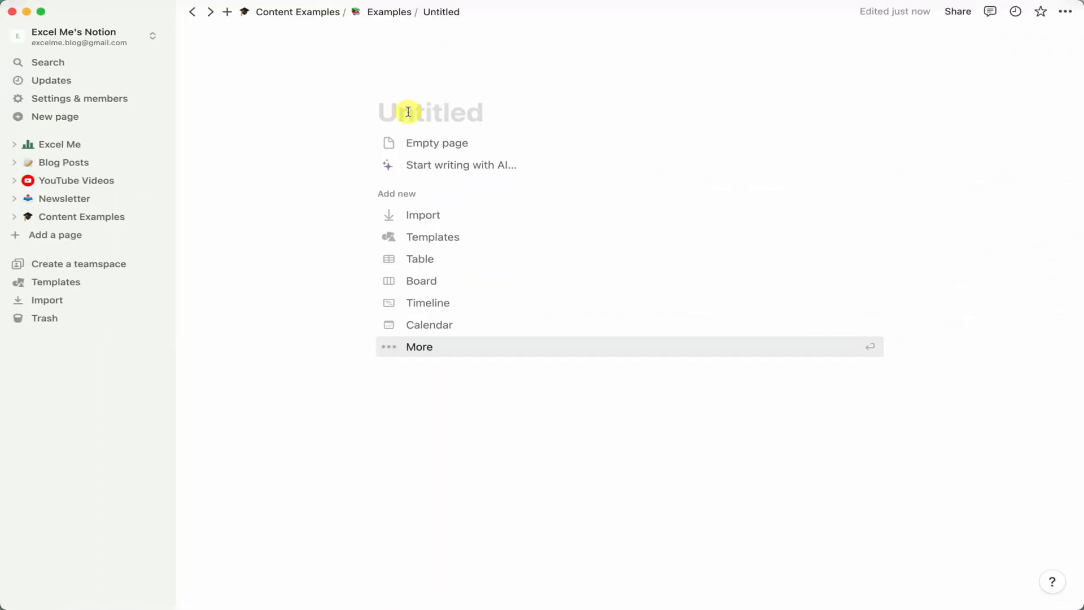
click(408, 112)
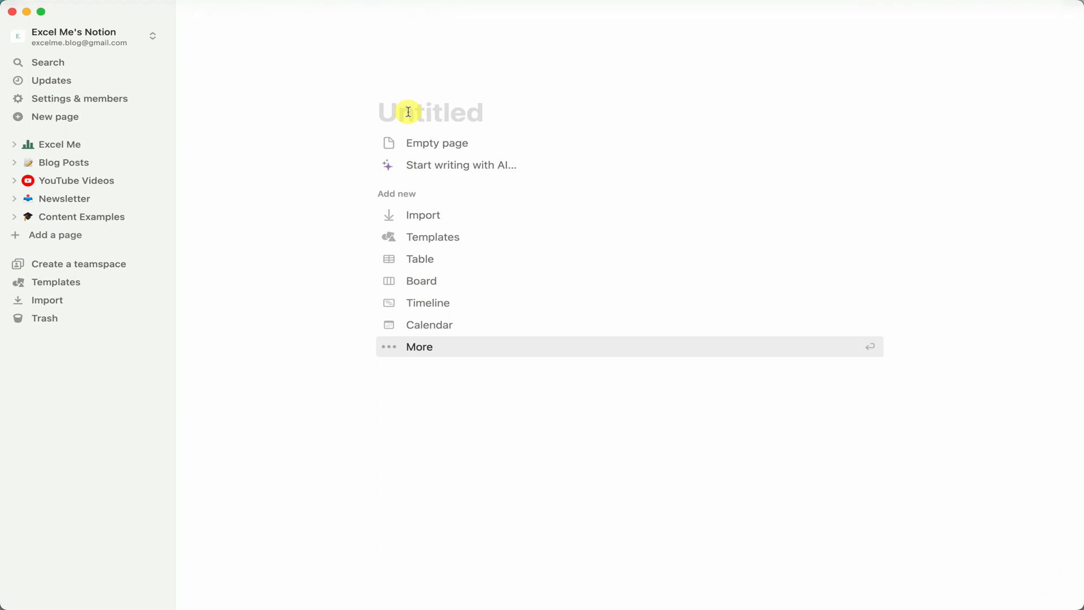
text(My D)
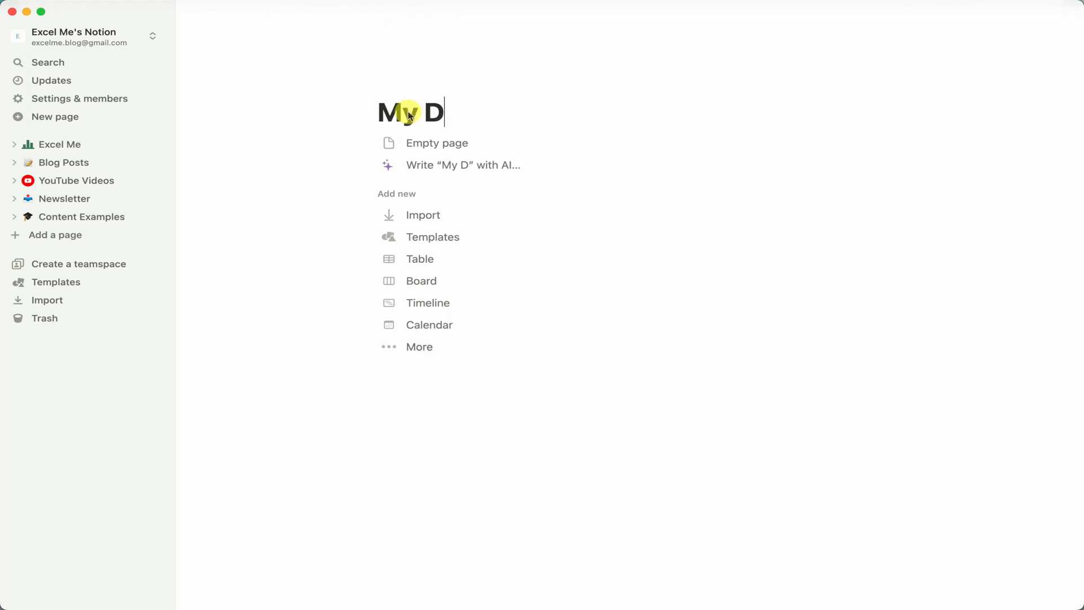
text(ashboard)
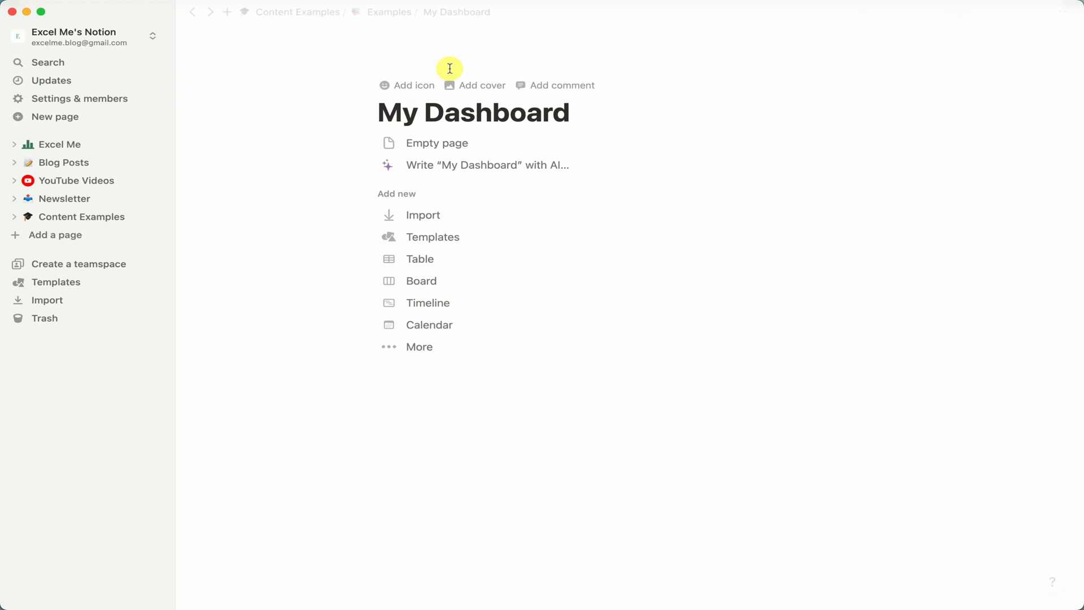
click(428, 147)
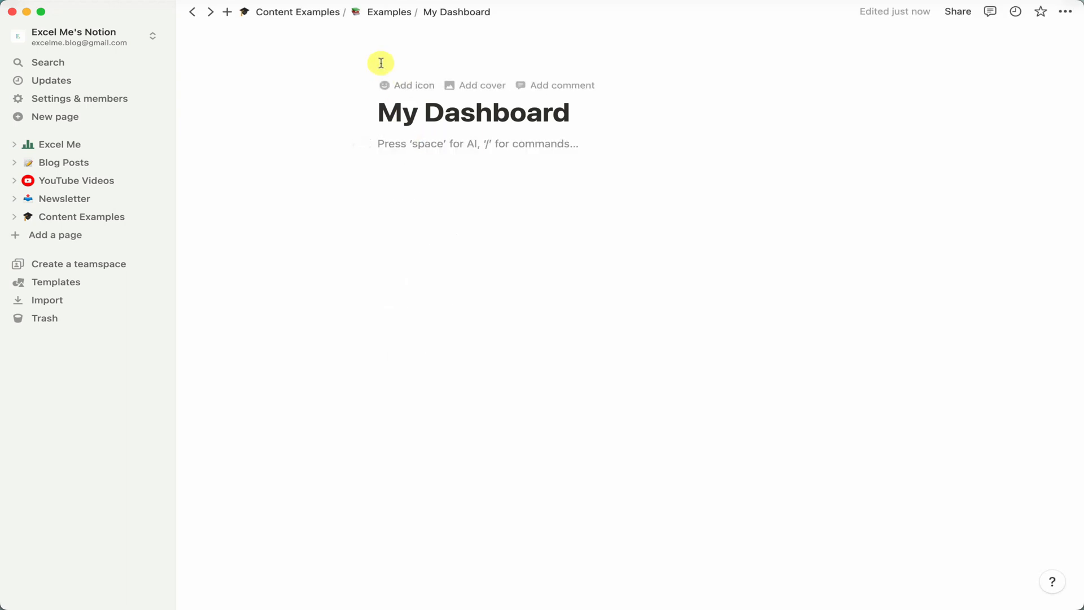
Add a lightning bolt emoji as the page icon.
click(391, 86)
click(394, 92)
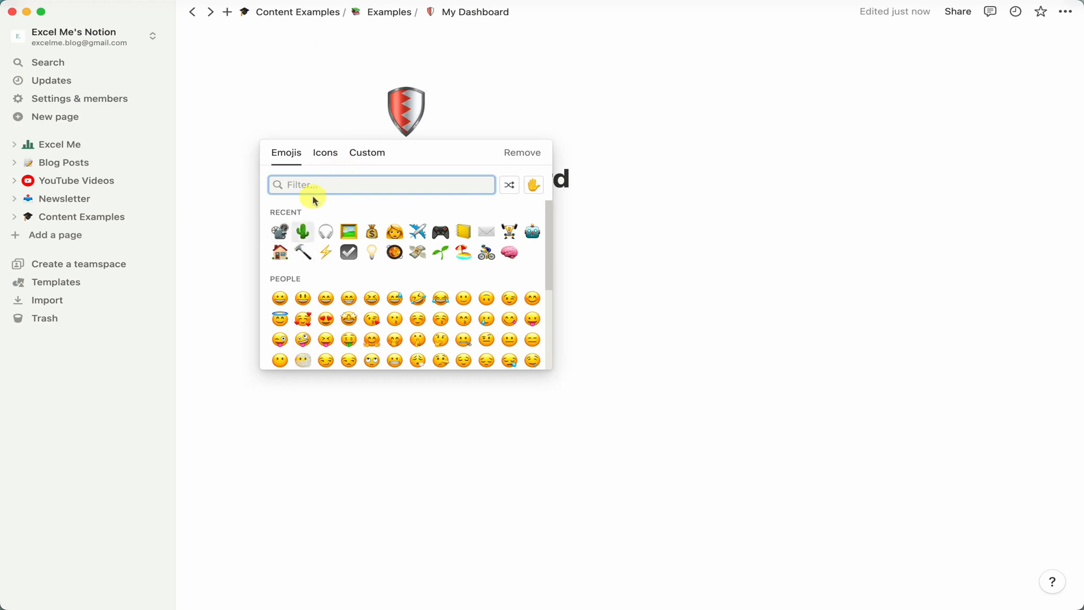
click(325, 252)
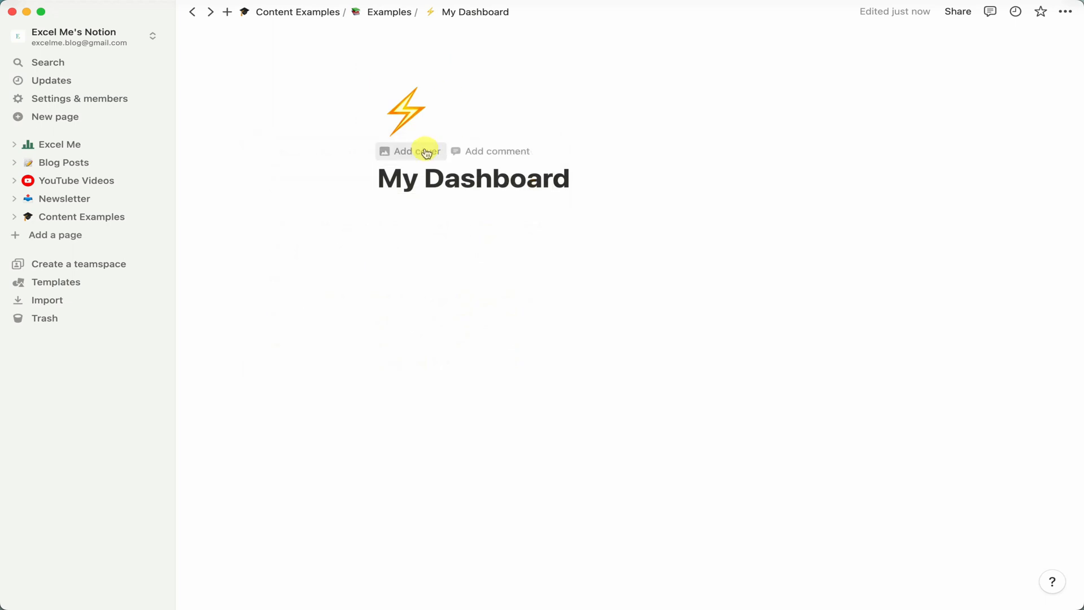
Add a page cover and change it to an Unsplash photo of a temple.
click(426, 152)
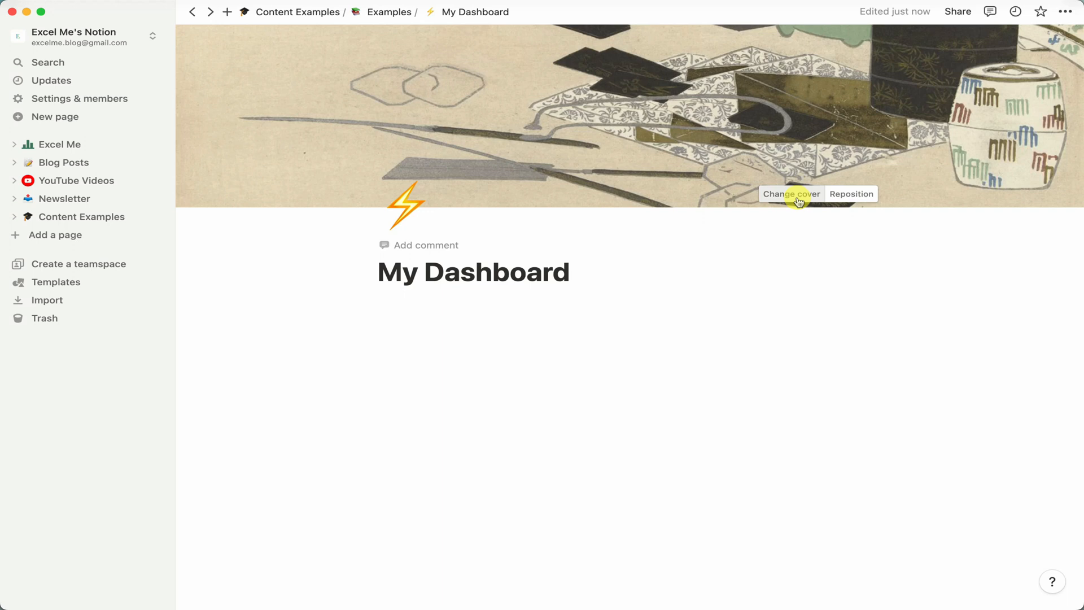
click(782, 194)
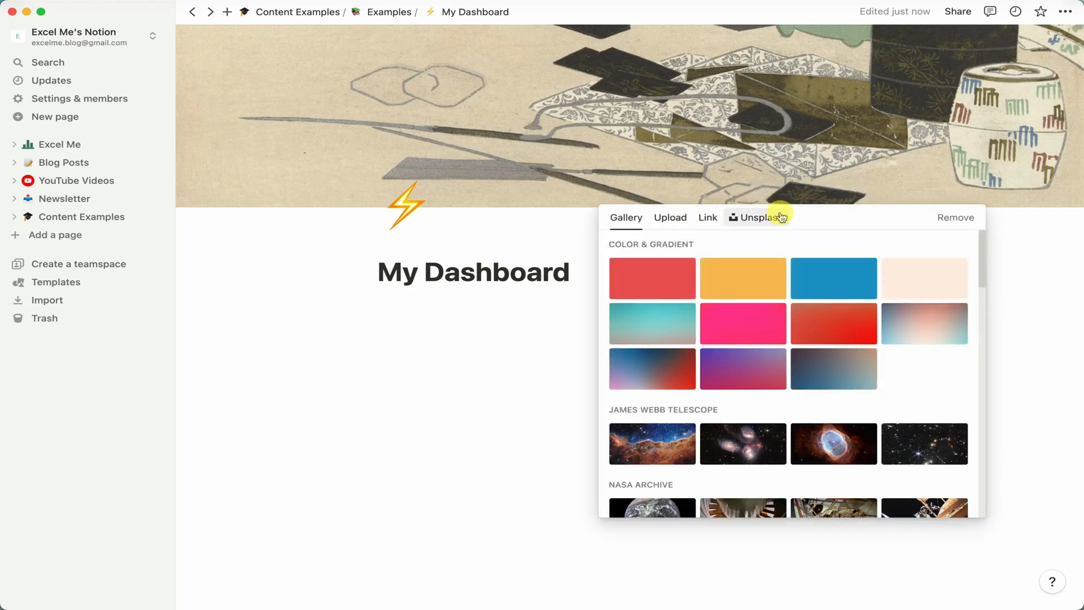
click(782, 217)
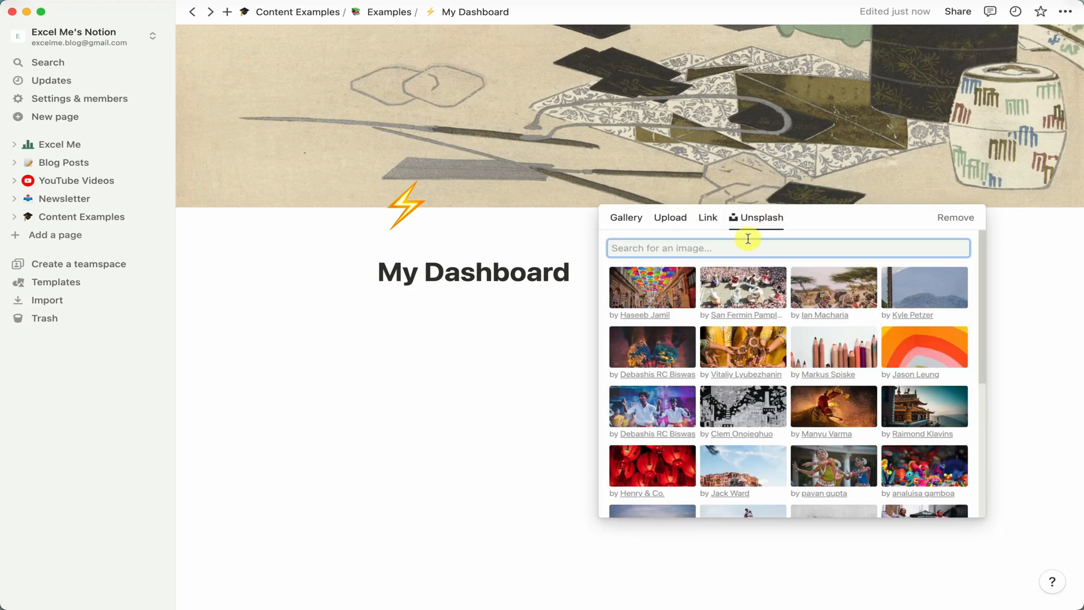
scroll(827, 285, down, 1)
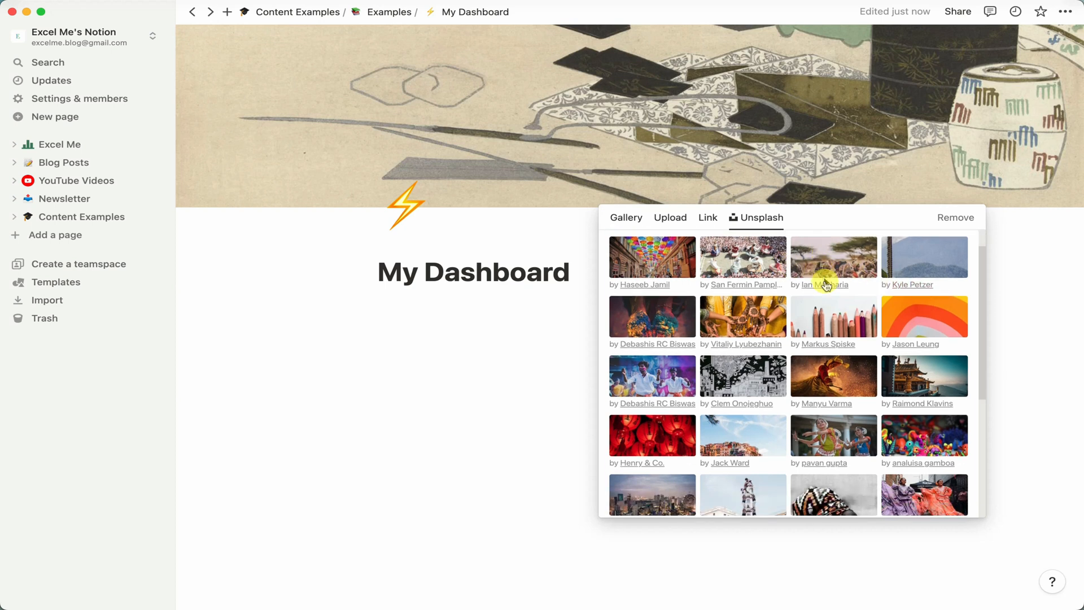
click(910, 381)
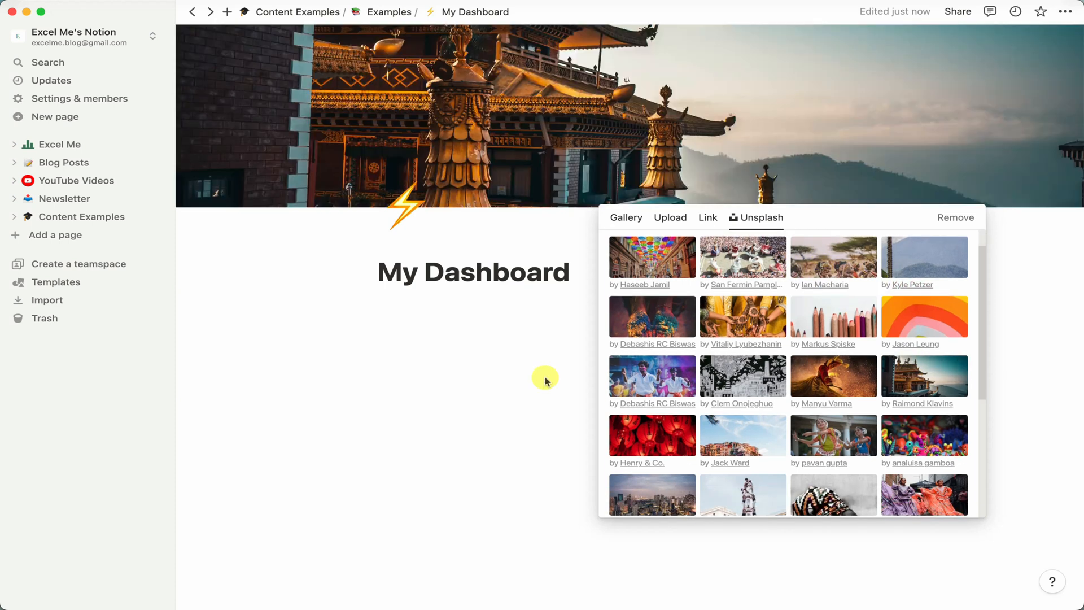
click(375, 277)
click(402, 304)
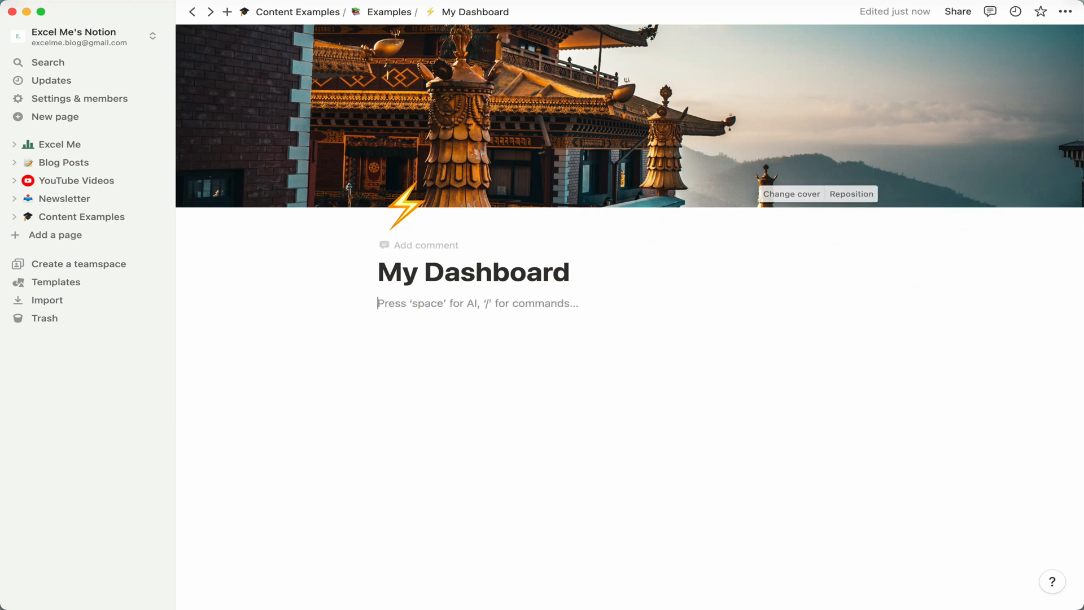
Turn on full width for the page and insert a four-column layout in the body.
click(1065, 17)
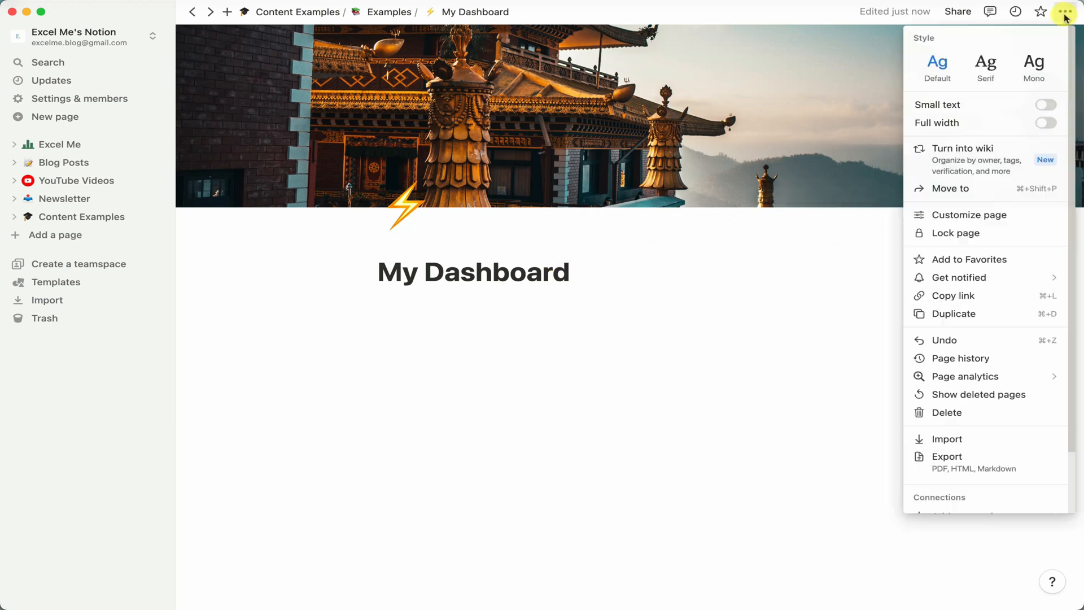
click(1045, 123)
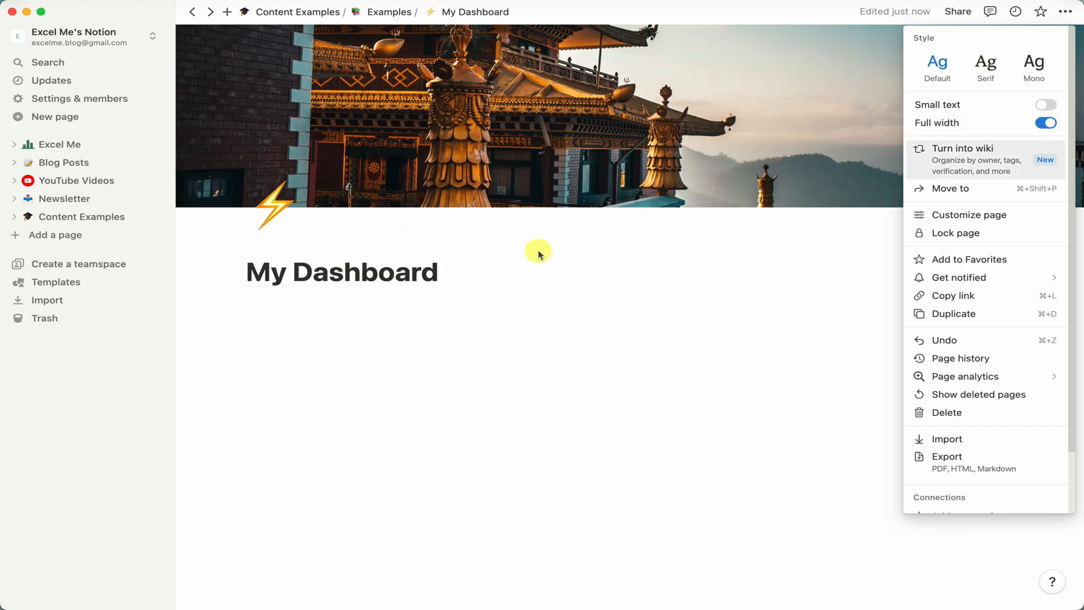
click(390, 310)
click(392, 309)
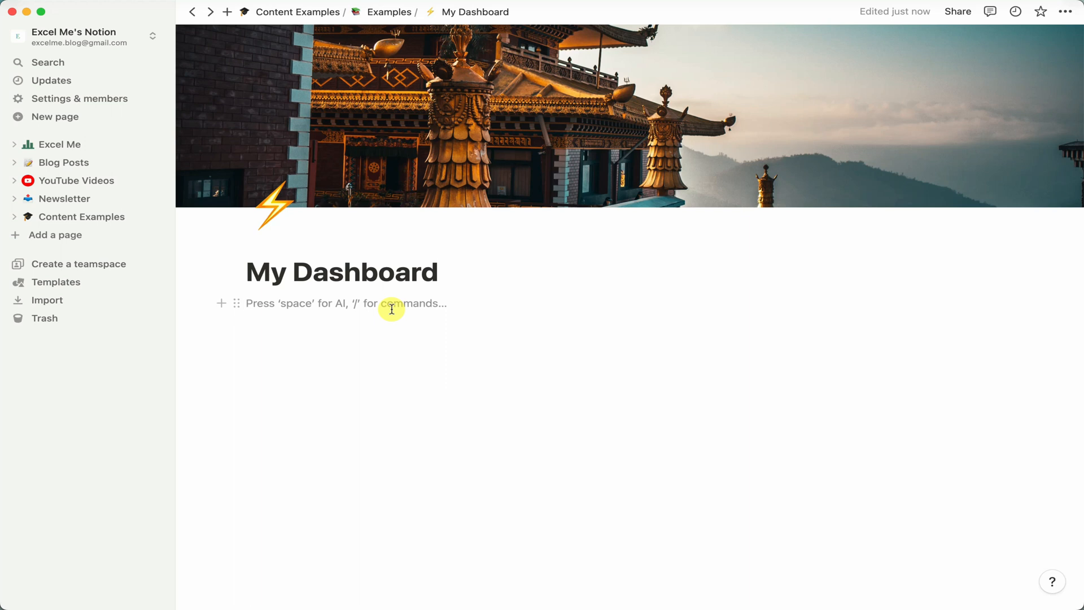
text(/4c)
key(Return)
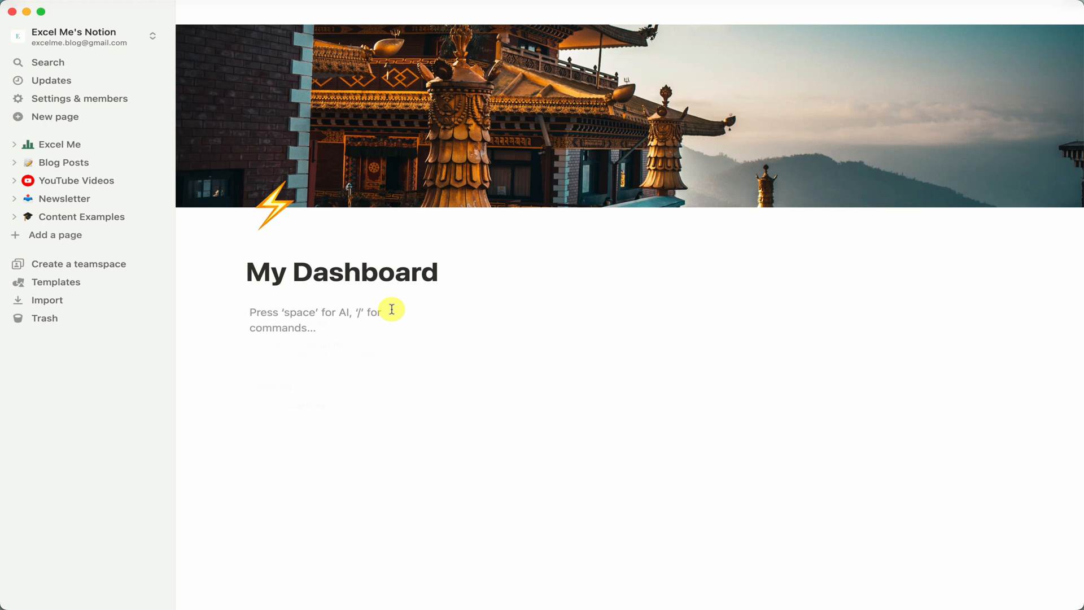
Add a Heading 1 "Content" in the first column with a divider beneath it.
text(/h1)
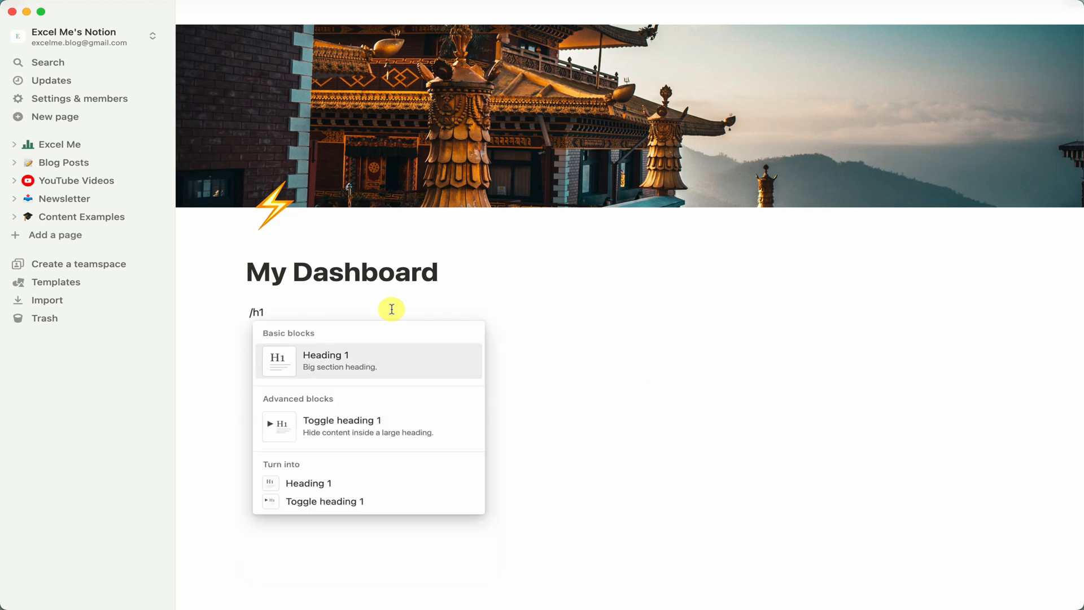
key(Return)
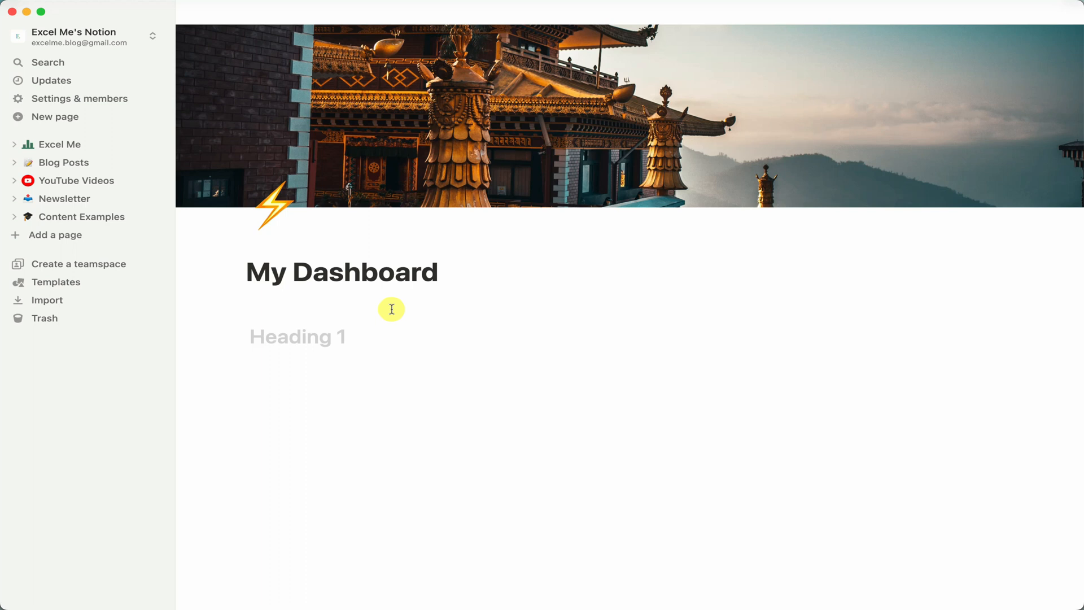
text(Content)
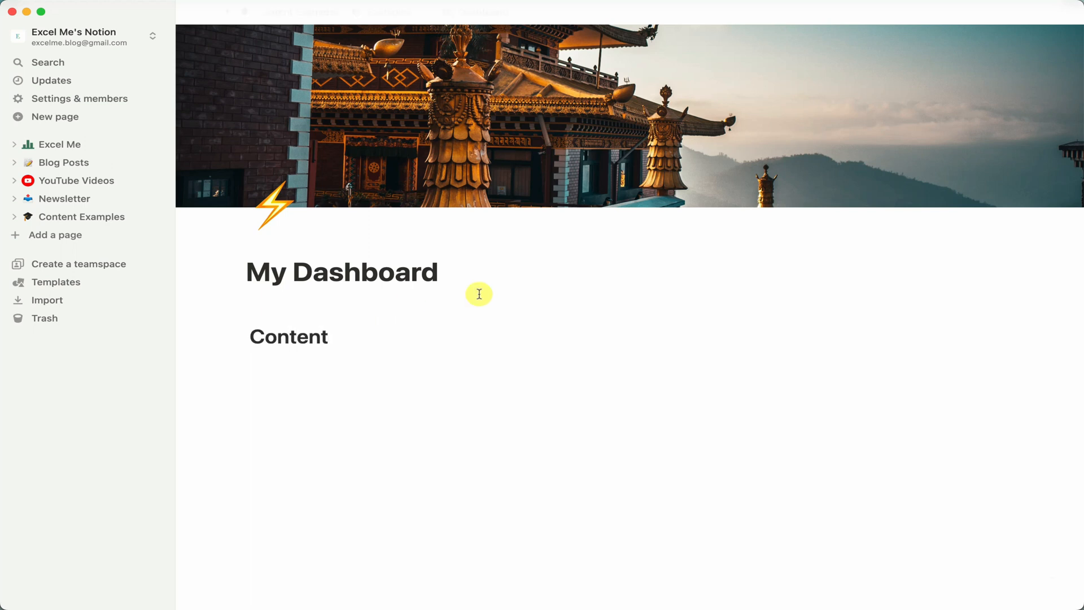
key(Return)
text(---)
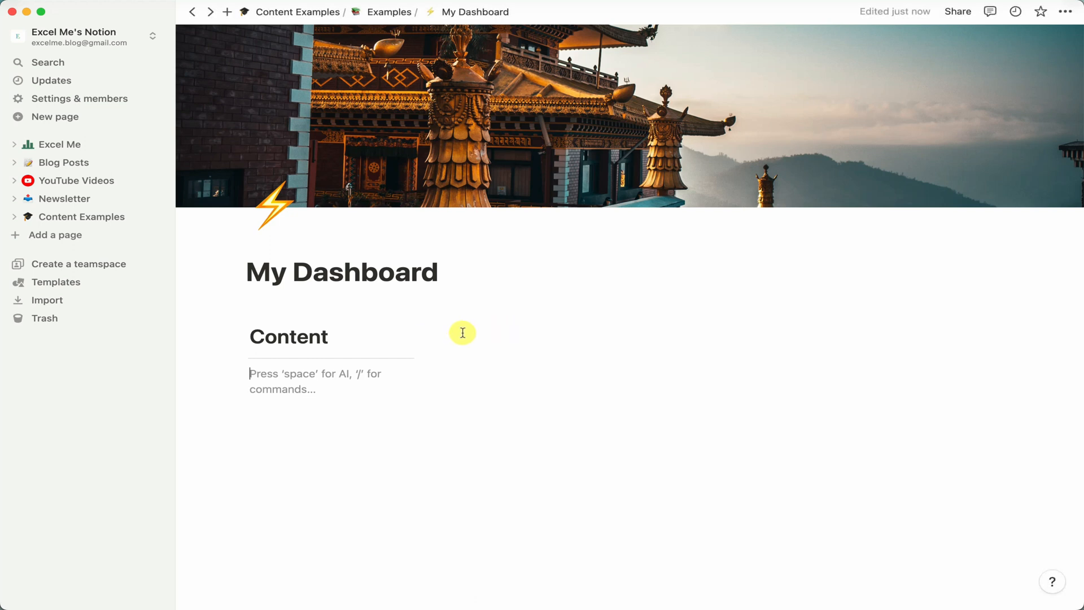
Add headings Resources, Misc and Archives with dividers in the remaining three columns.
click(463, 332)
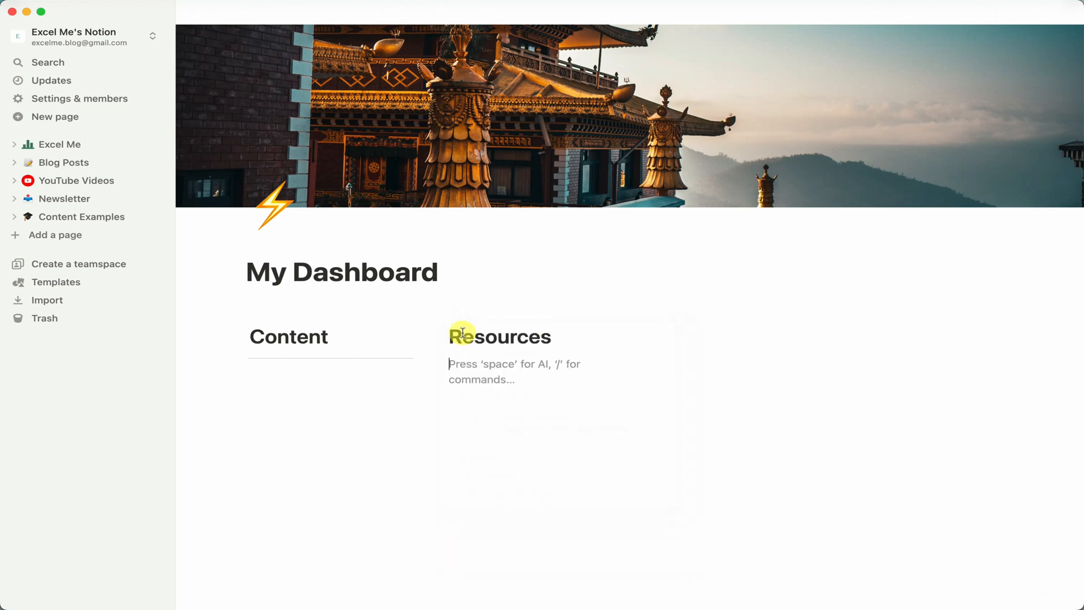
click(695, 336)
text(#)
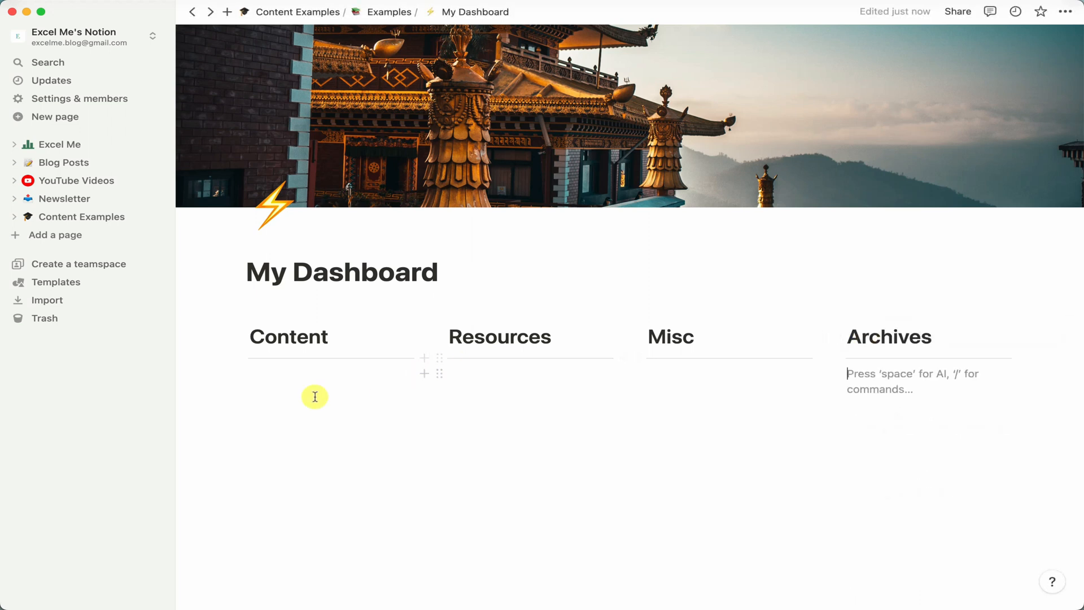
Add a sub-page named Blog Posts under the Content heading and open it.
click(315, 396)
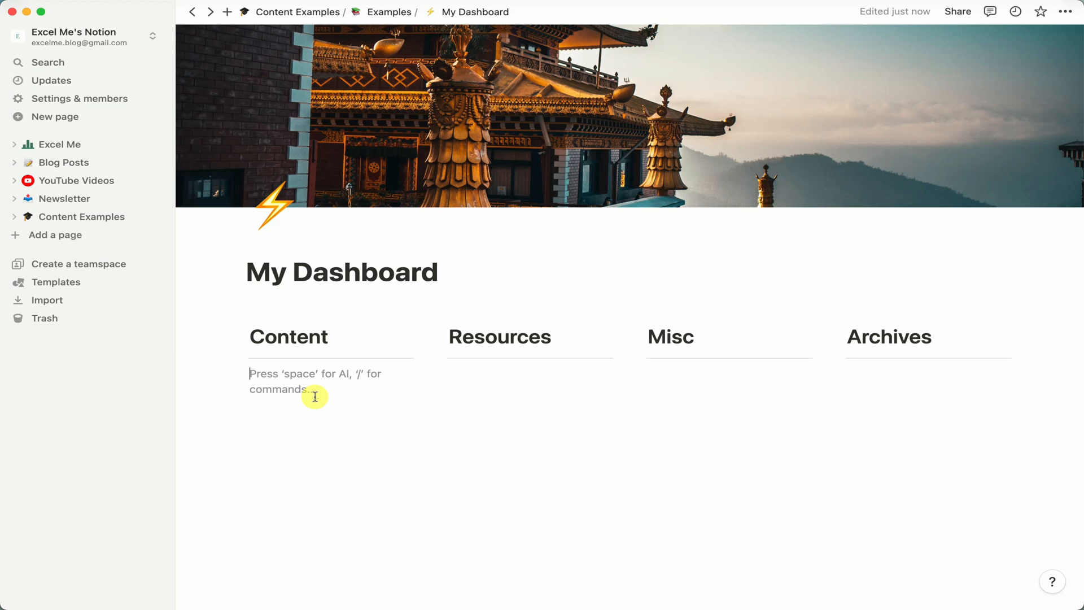
text(/page)
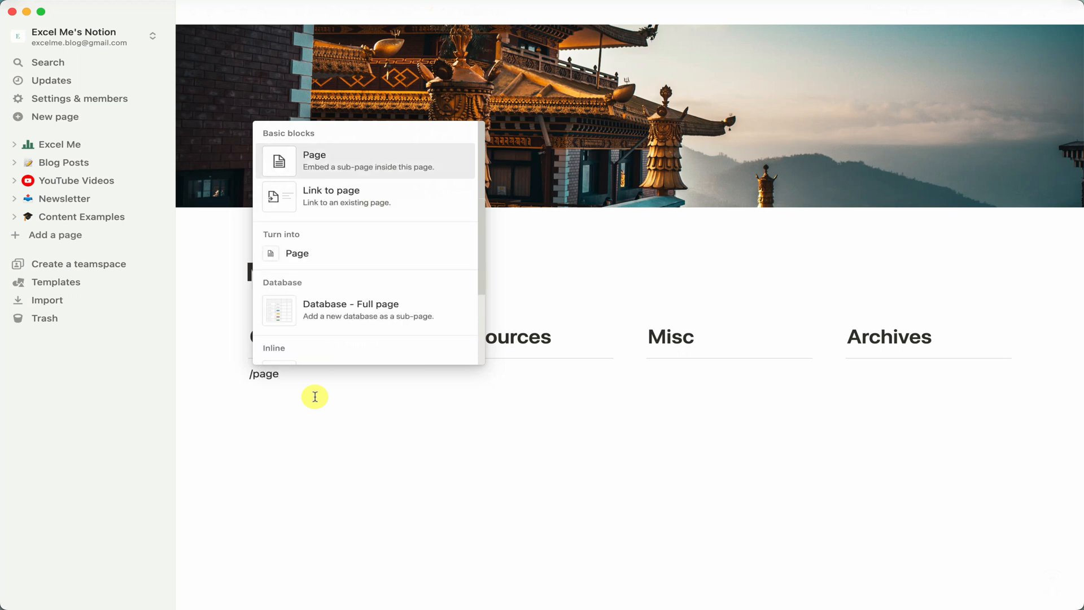
key(Return)
text(Blog Posts)
key(Return)
Insert an inline table database in Blog Posts and title it Blogs.
text(/inlin)
key(Return)
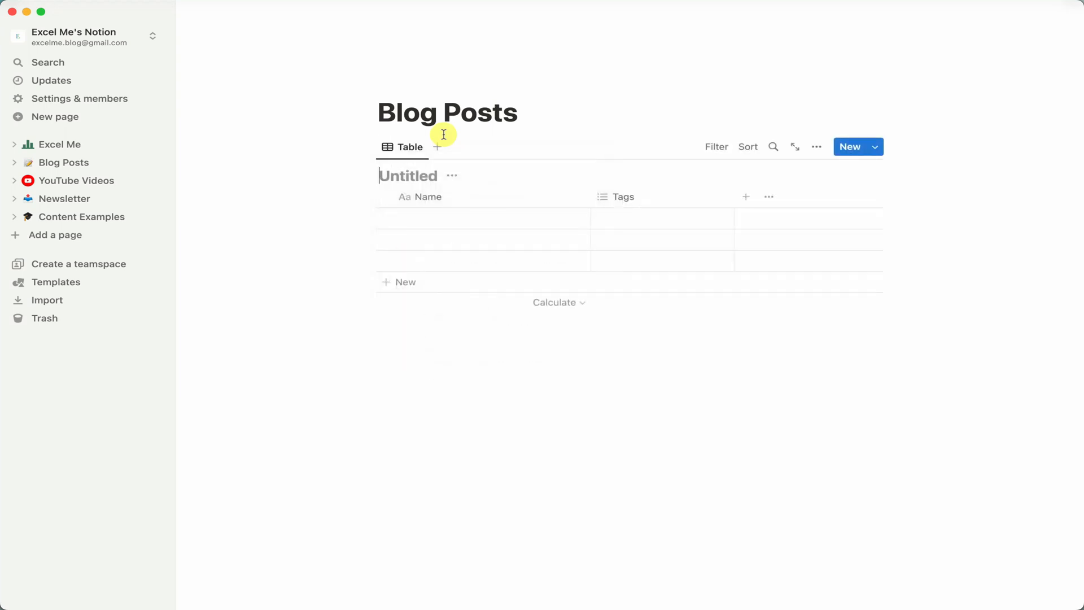
text(Blogs)
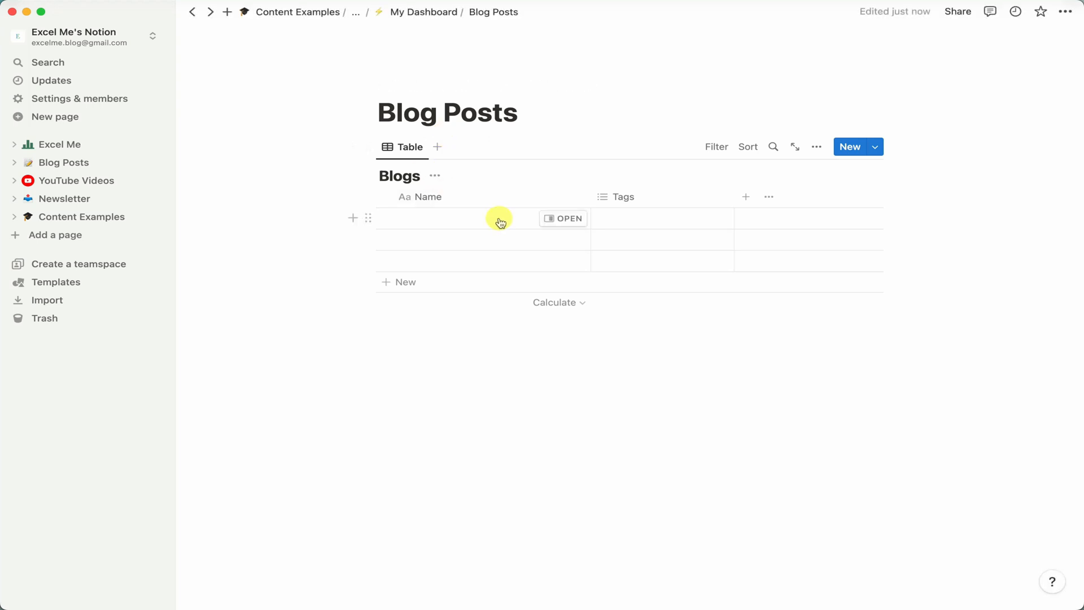
Change the Tags property type to Status.
click(636, 205)
click(645, 248)
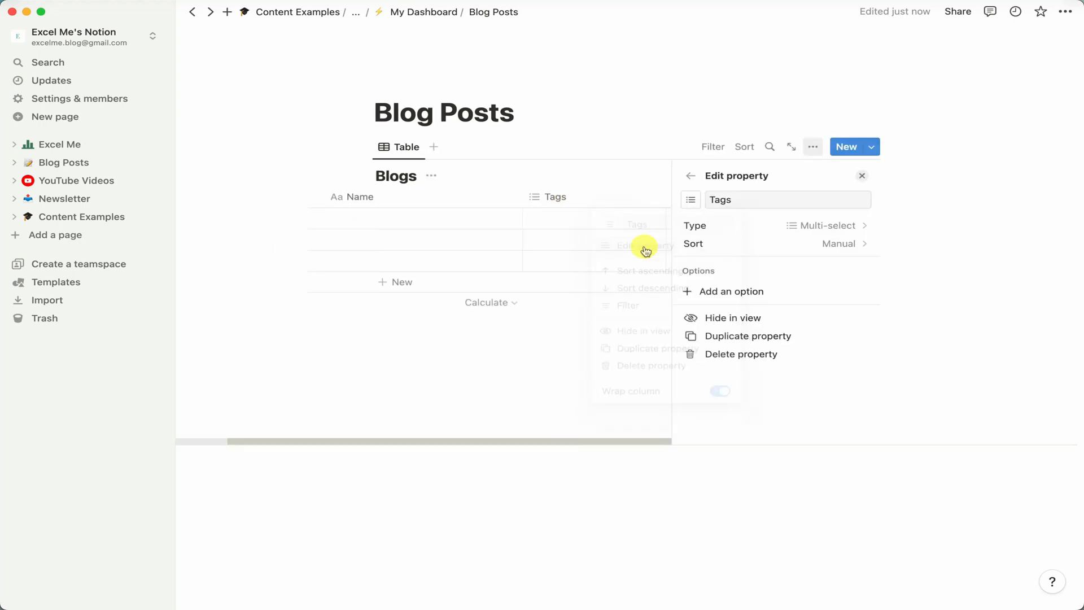
click(799, 224)
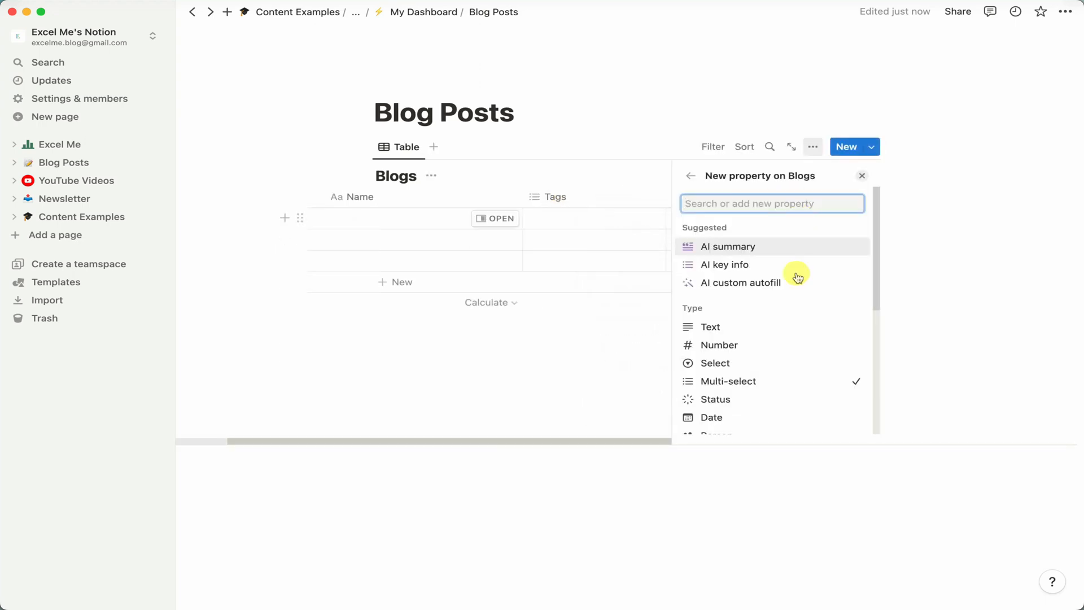
scroll(795, 279, down, 2)
click(769, 353)
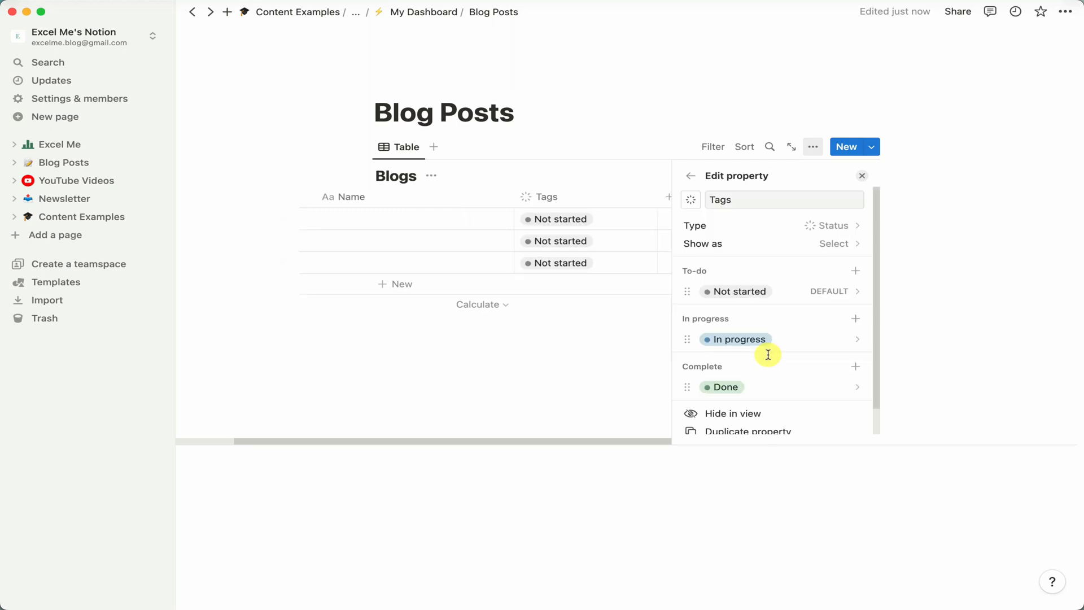
Rename the In progress status option to Writing.
scroll(806, 288, down, 1)
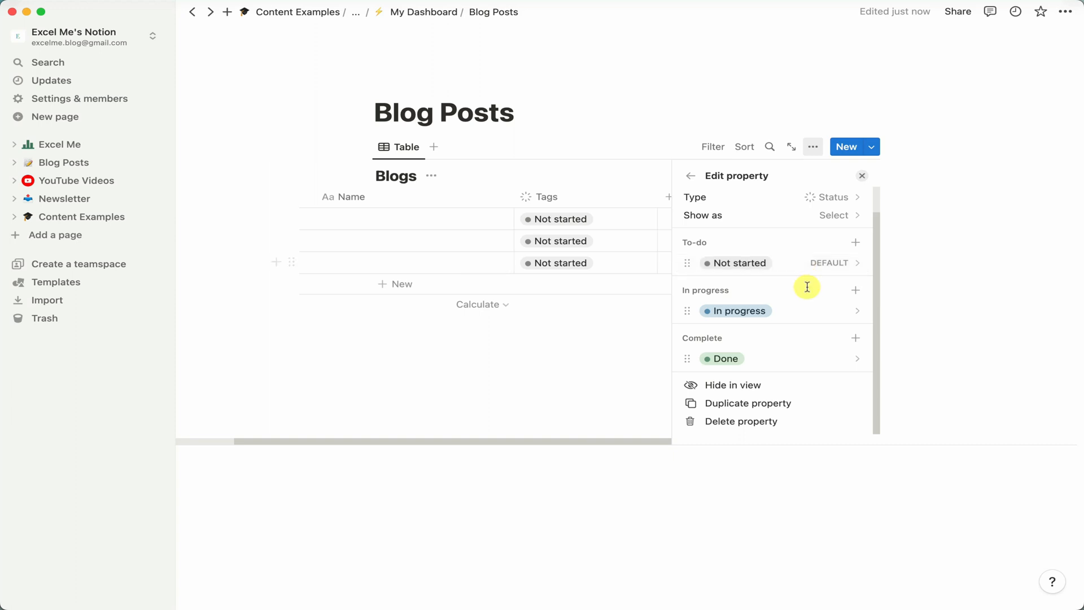
click(825, 311)
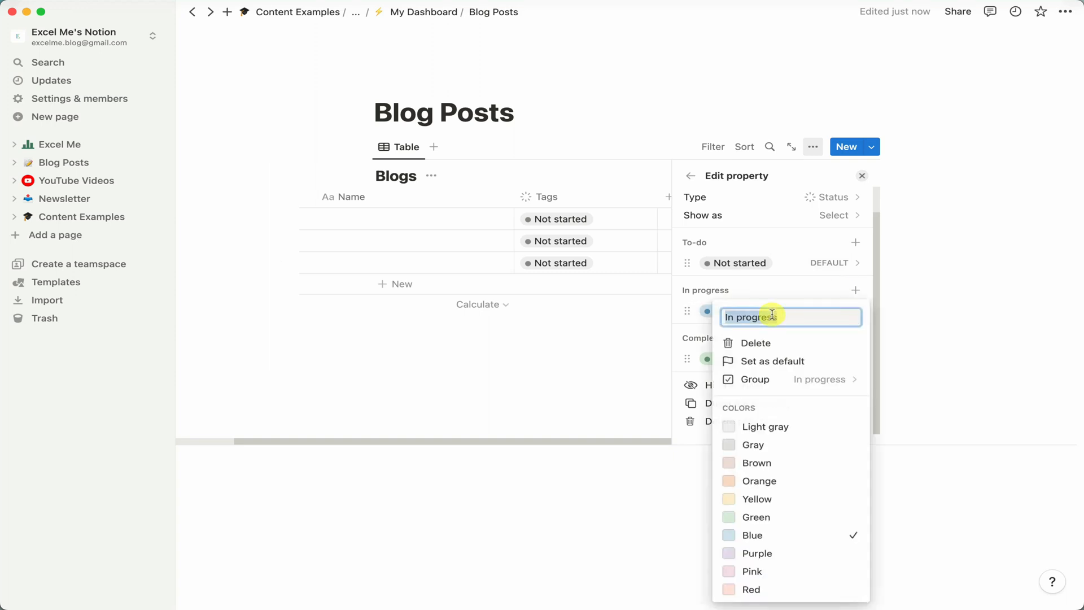
text(Writing)
key(Return)
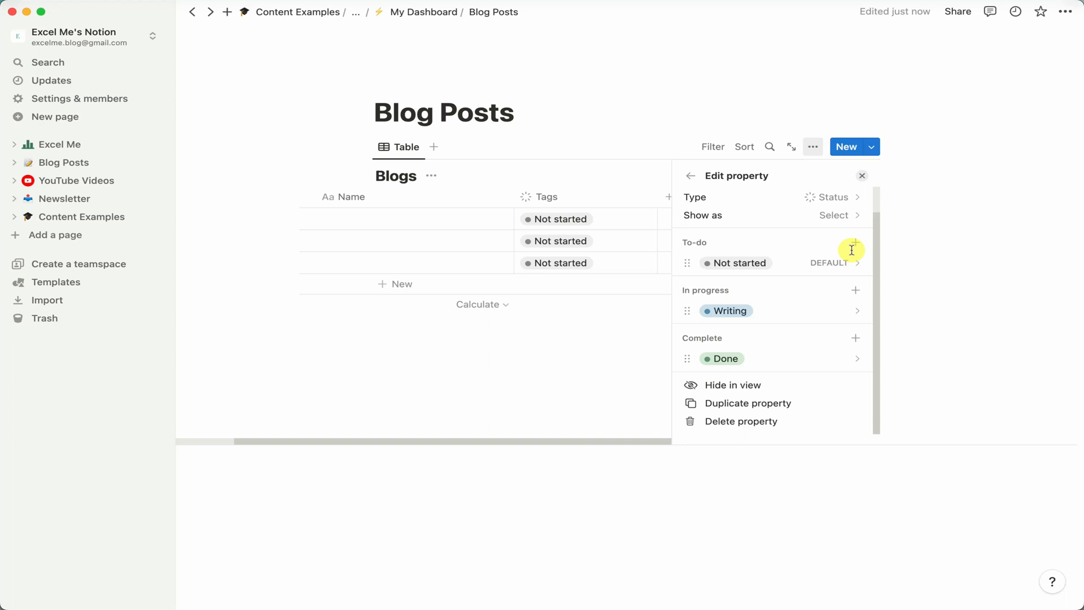
Add a Research status option to the In progress group of the Status property.
click(856, 291)
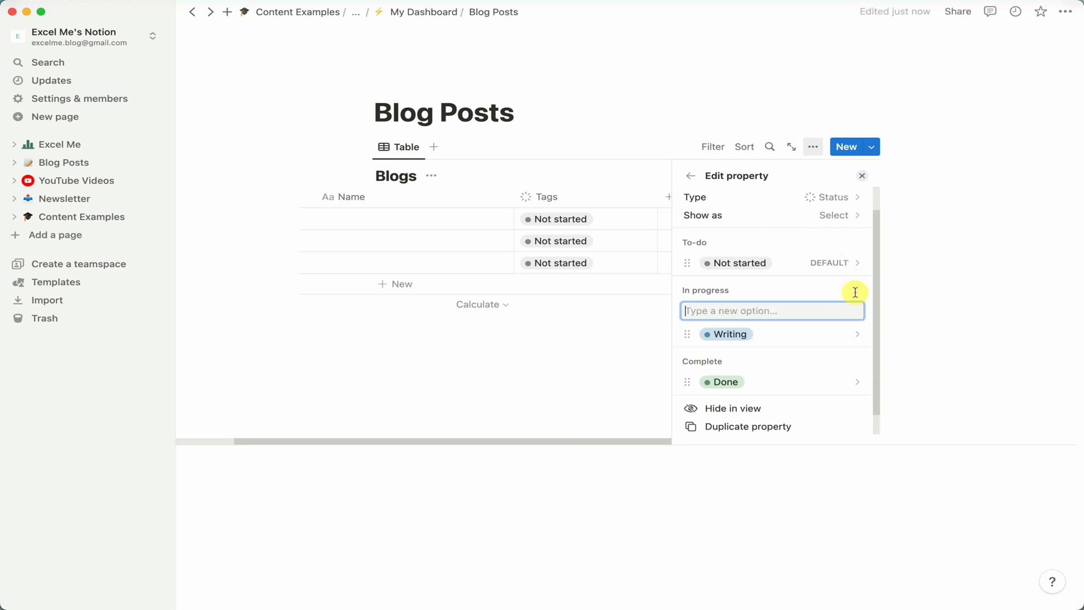
text(Research)
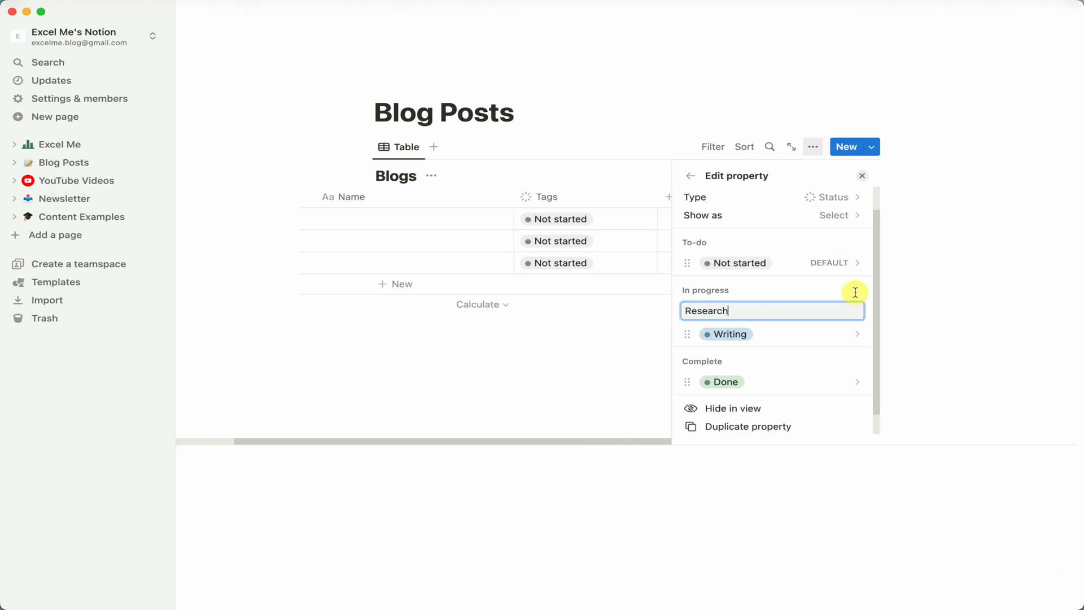
key(Return)
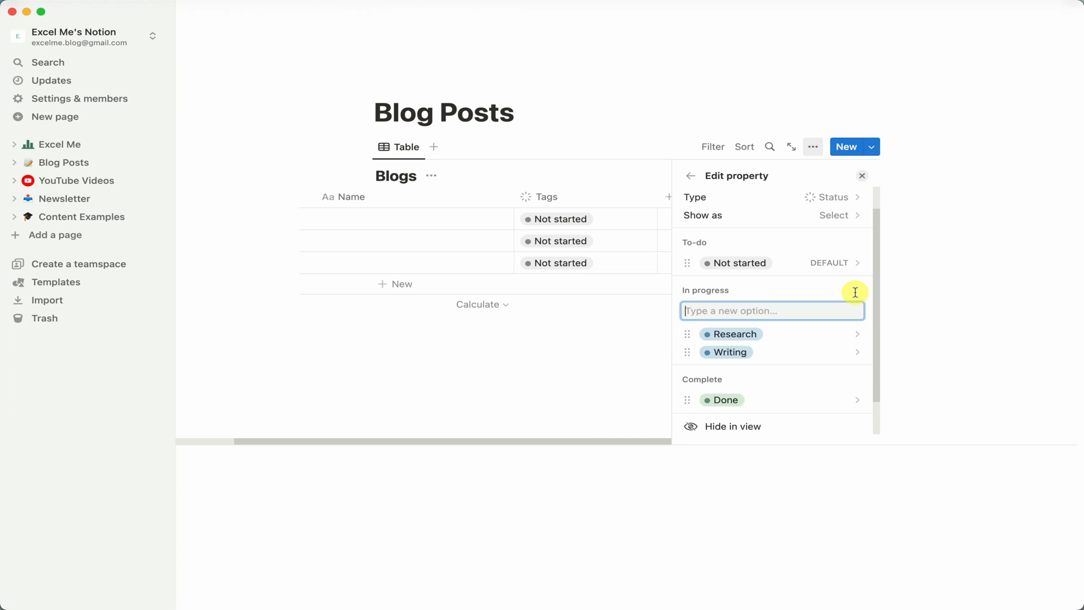
click(827, 332)
click(789, 204)
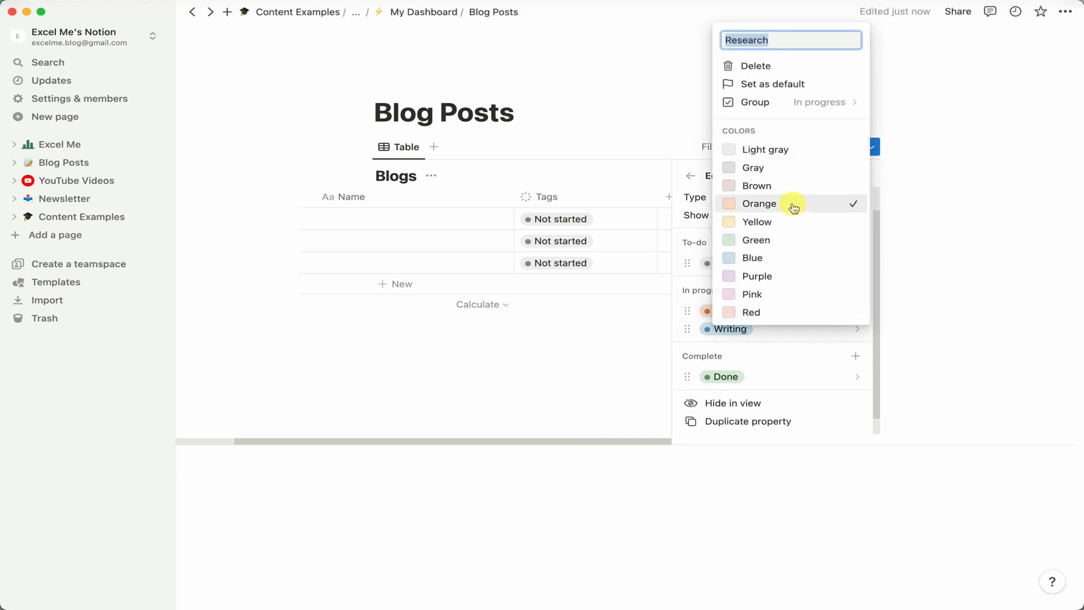
click(1015, 322)
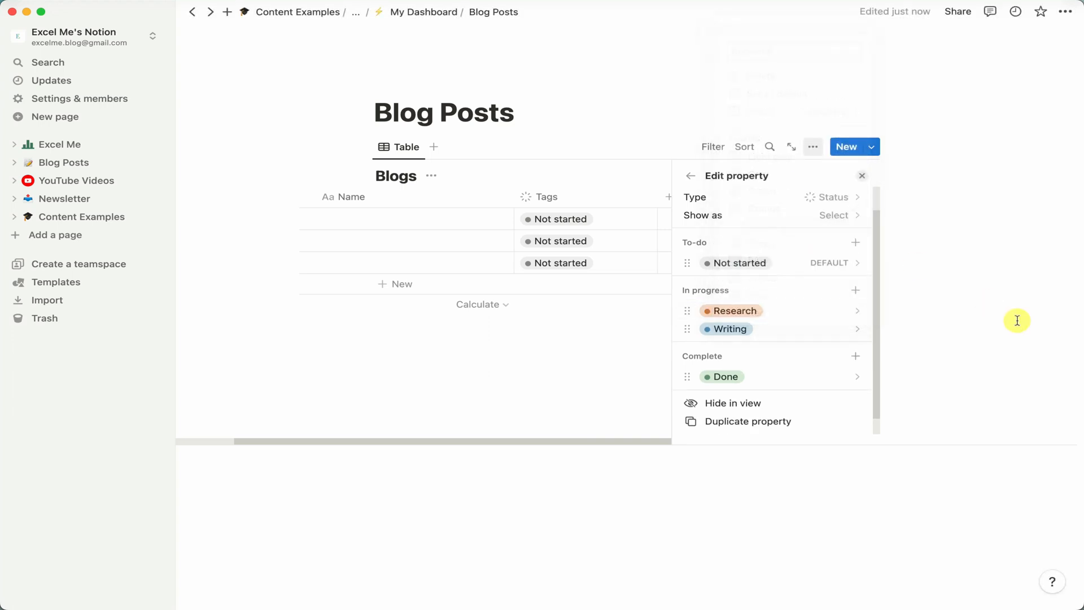
Rename the Tags property to Status.
click(862, 176)
click(694, 195)
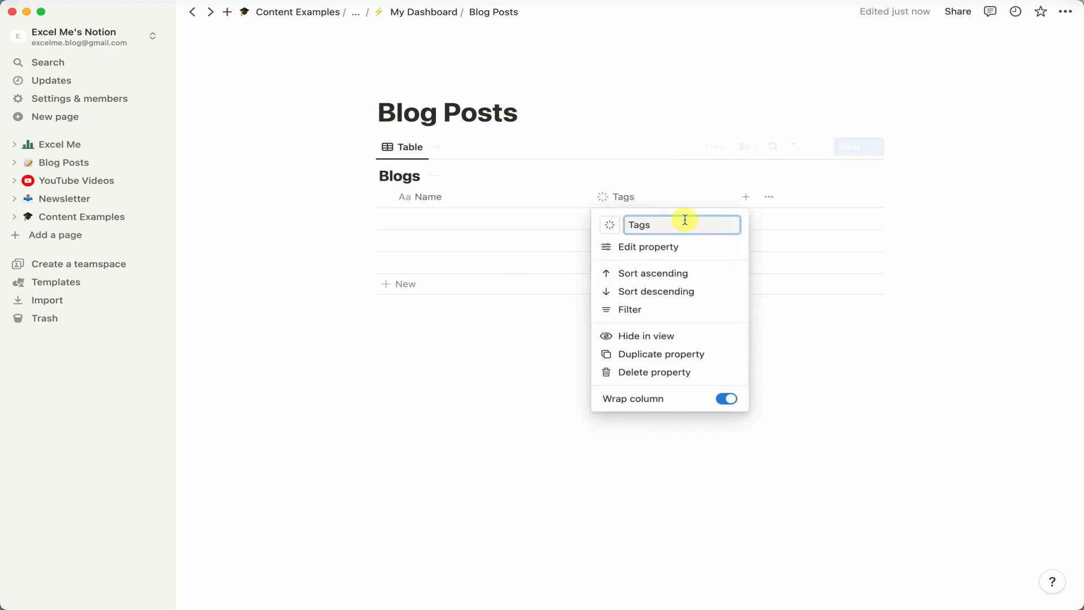
text(Status)
key(Return)
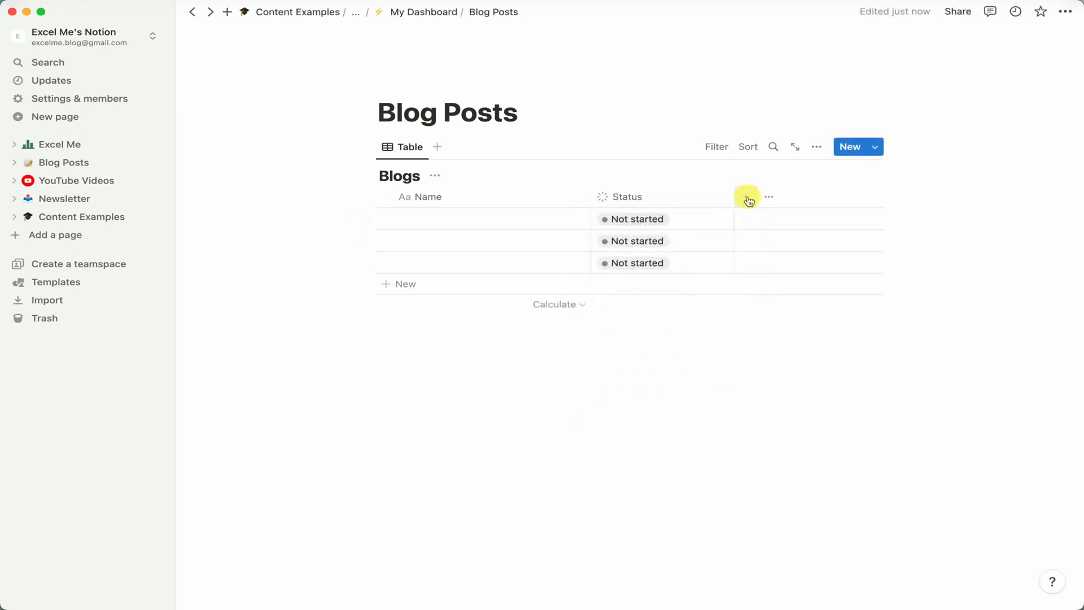
Add a Date property named Published Date to the Blogs table.
click(747, 197)
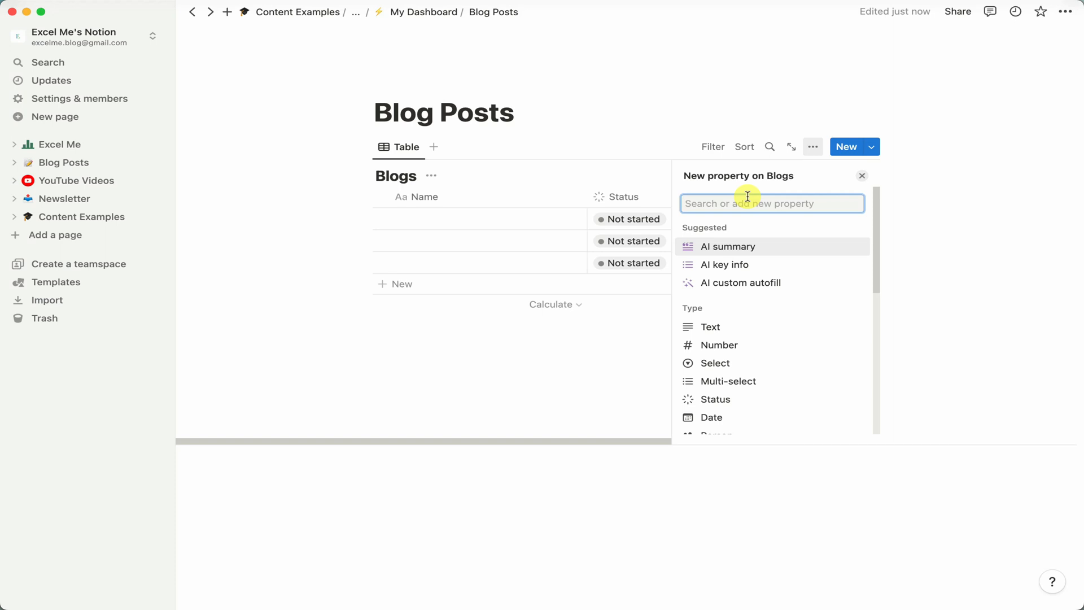
text(Da)
click(746, 246)
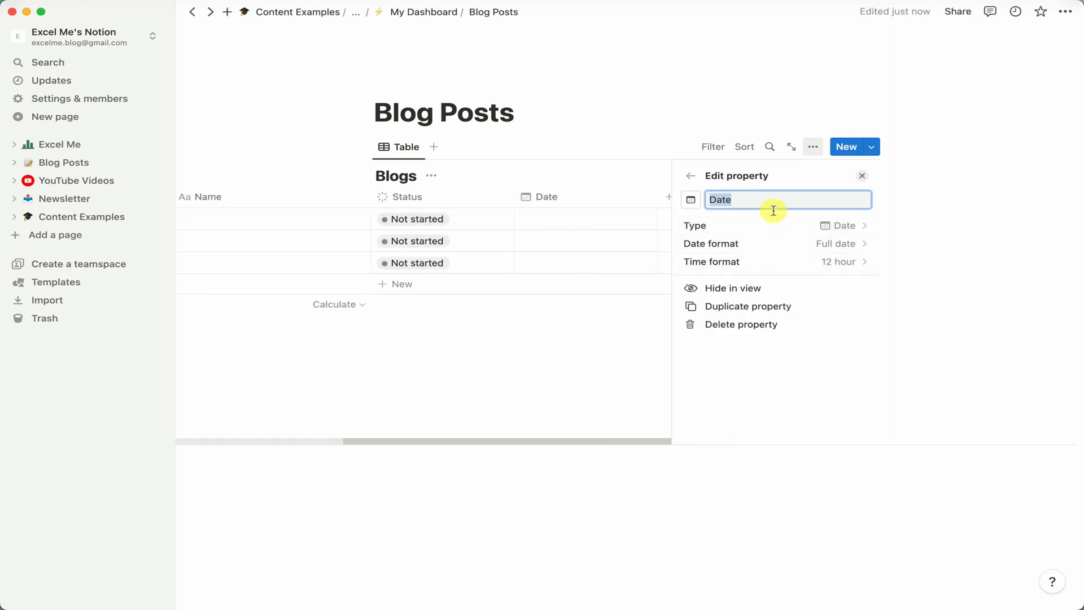
text(Published Date)
click(862, 176)
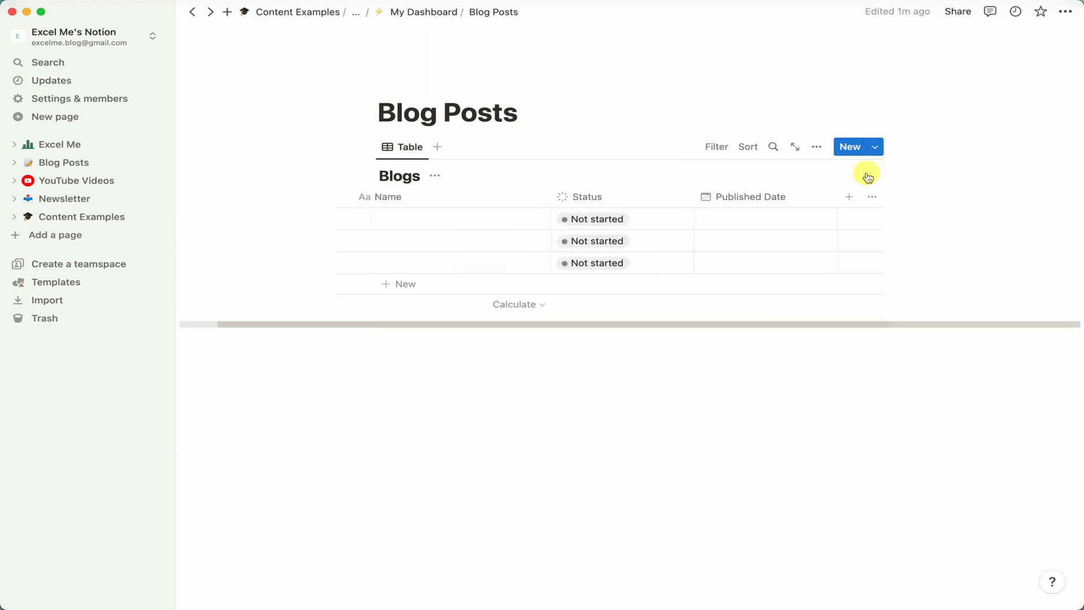
Add a Select property named Type to the Blogs table.
click(761, 210)
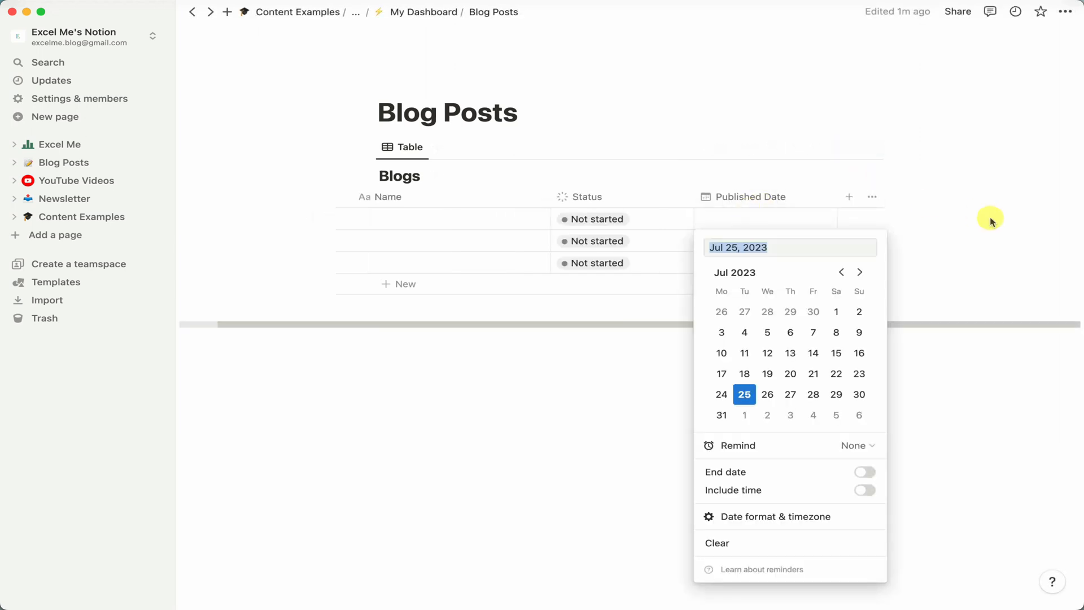
click(948, 196)
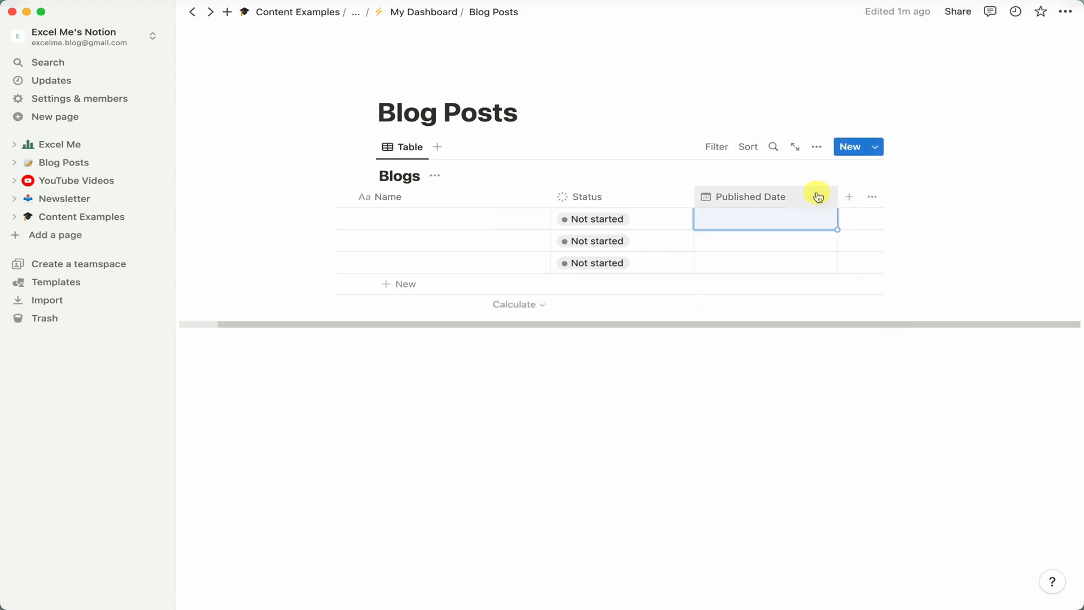
click(850, 196)
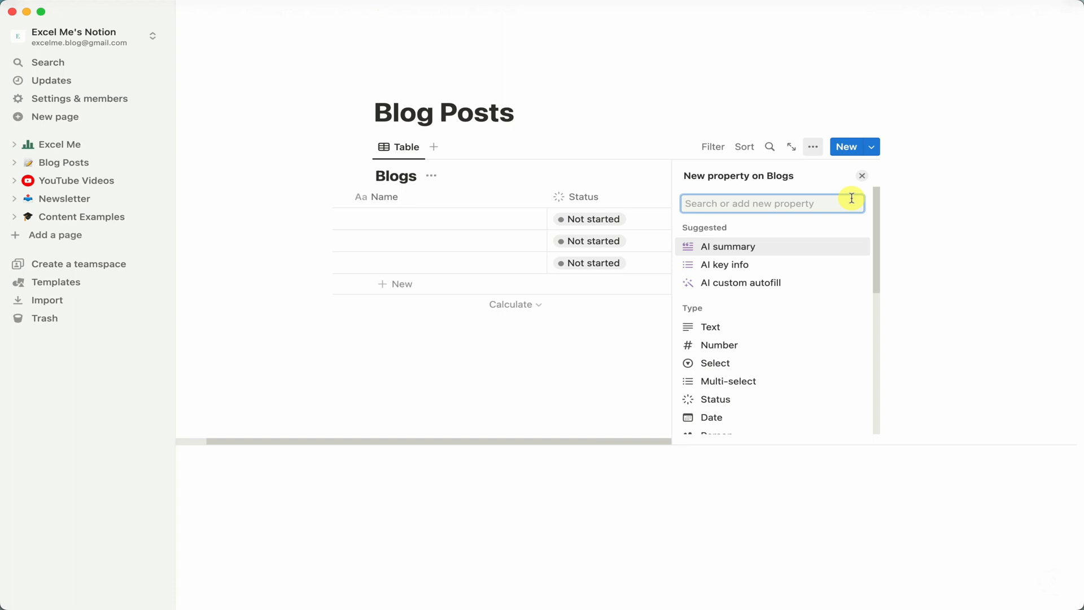
click(758, 363)
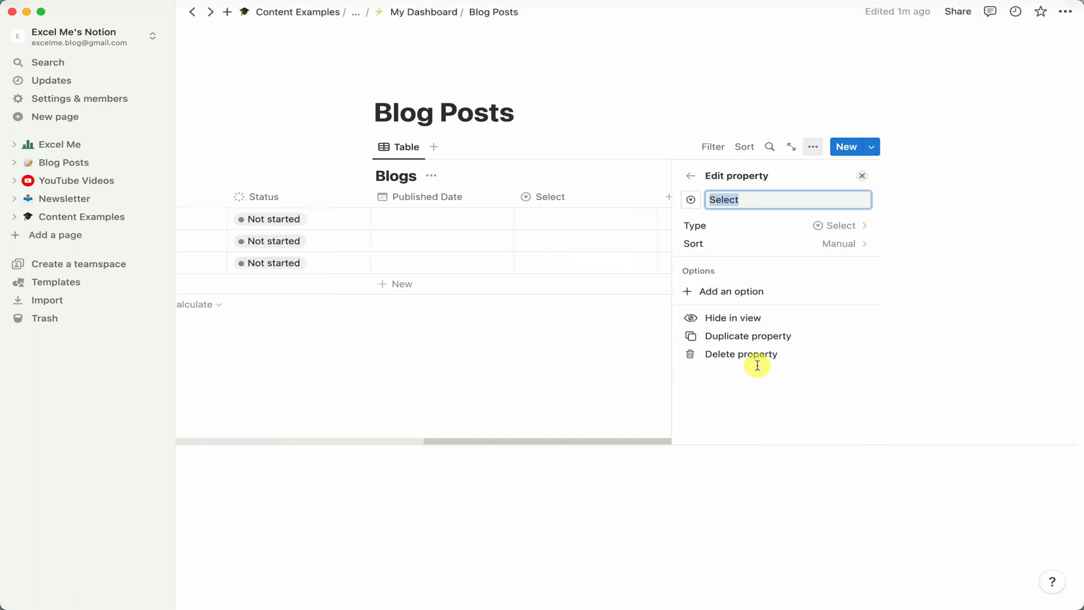
text(A)
key(BackSpace)
text(Type)
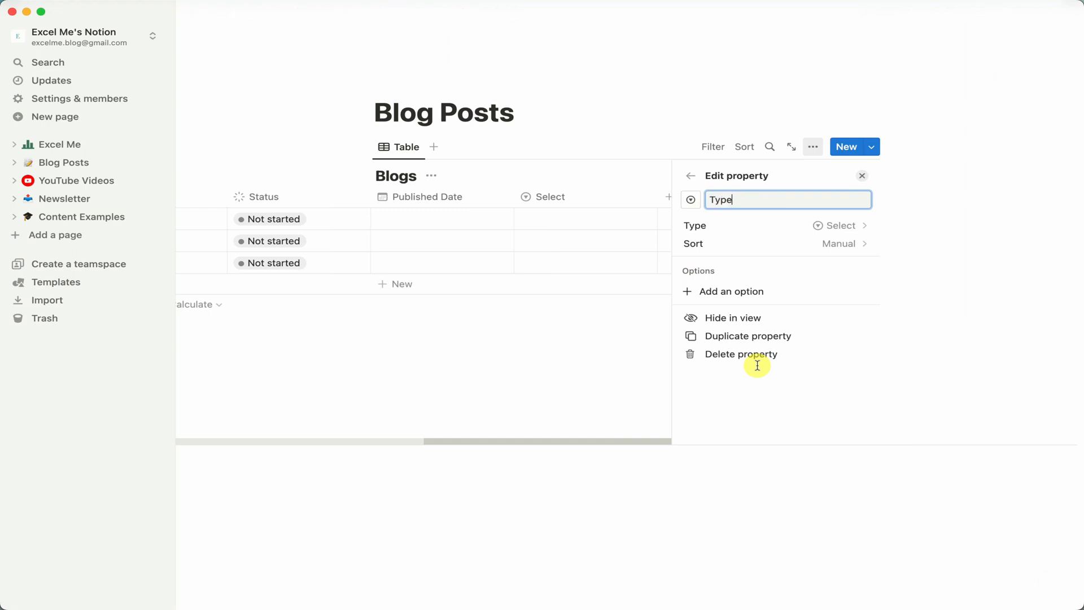
Add a fourth row and create the Type options Info, Affiliate and Pillar in the first three rows.
click(623, 296)
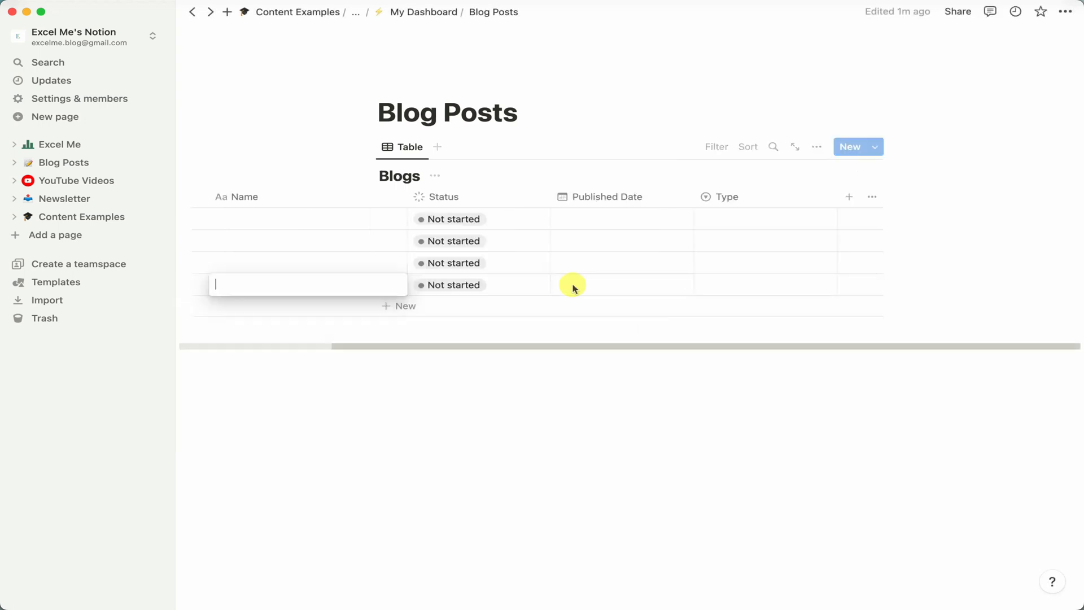
click(774, 221)
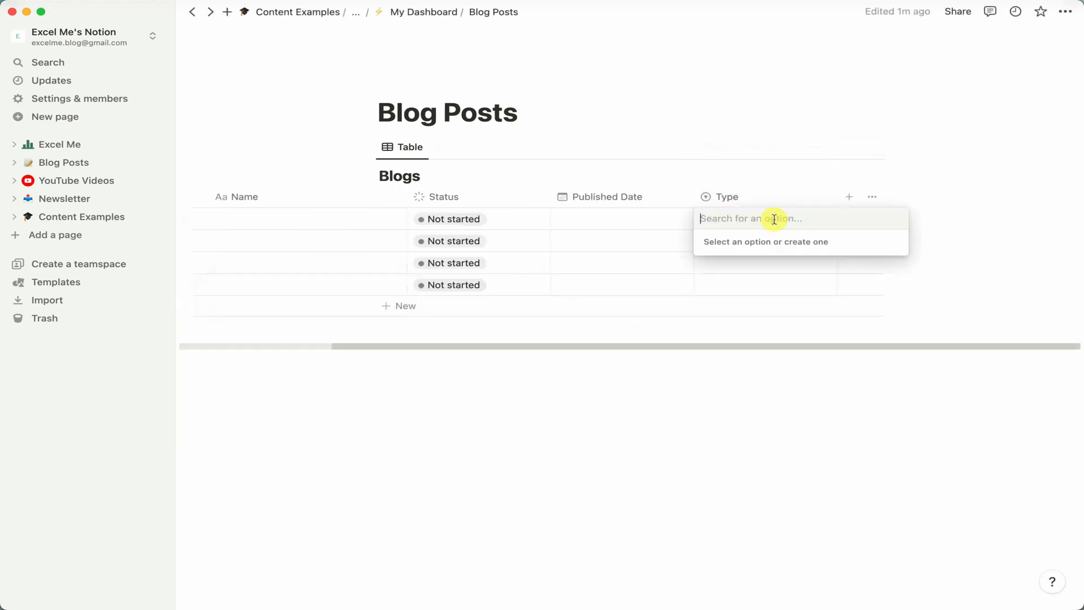
text(Info)
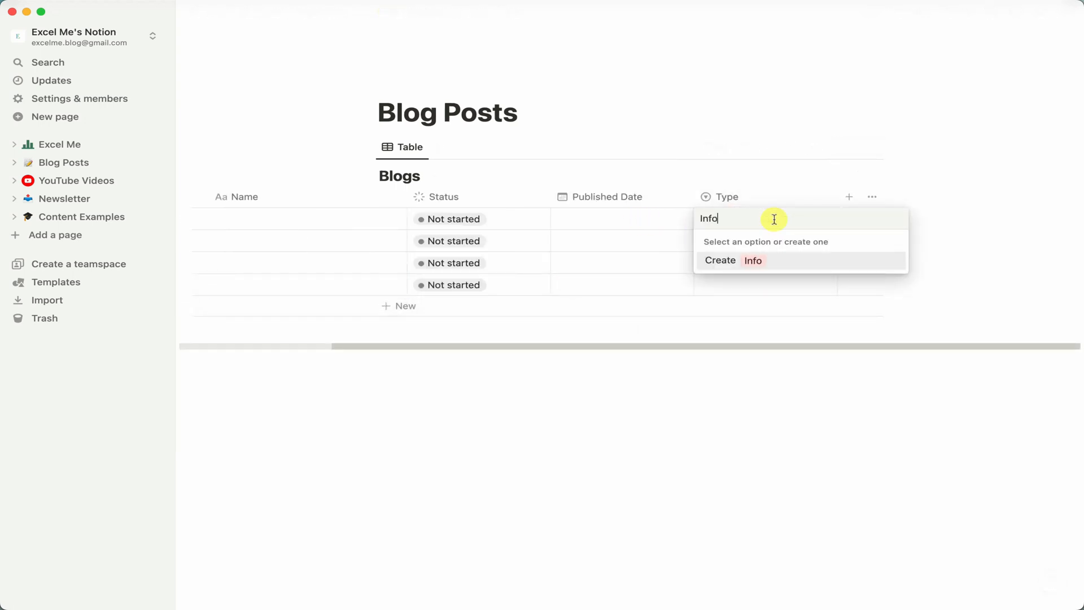
key(Return)
text(Affiliate)
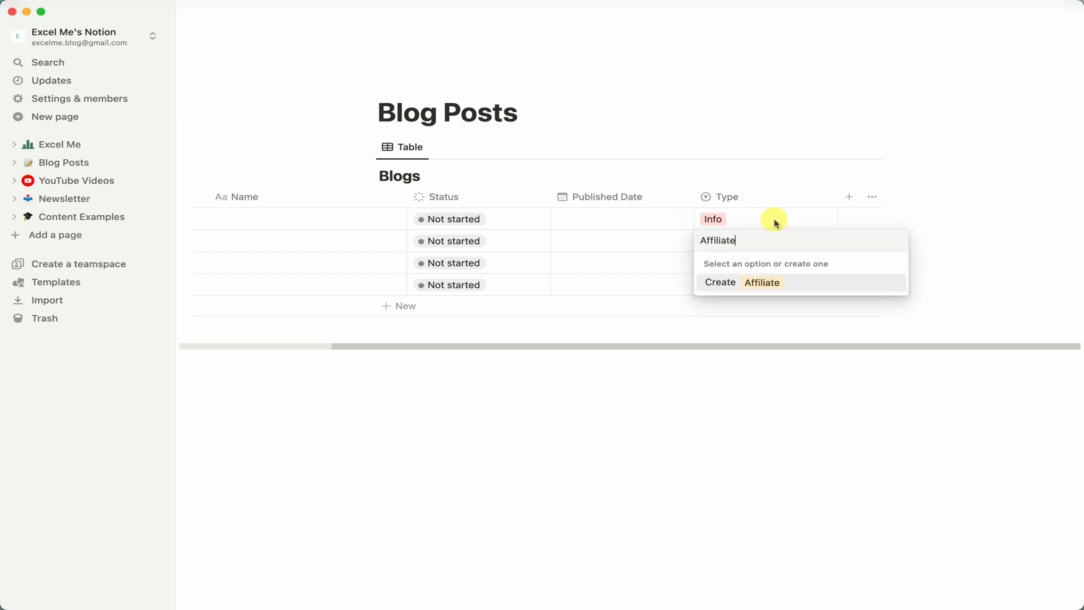
key(Return)
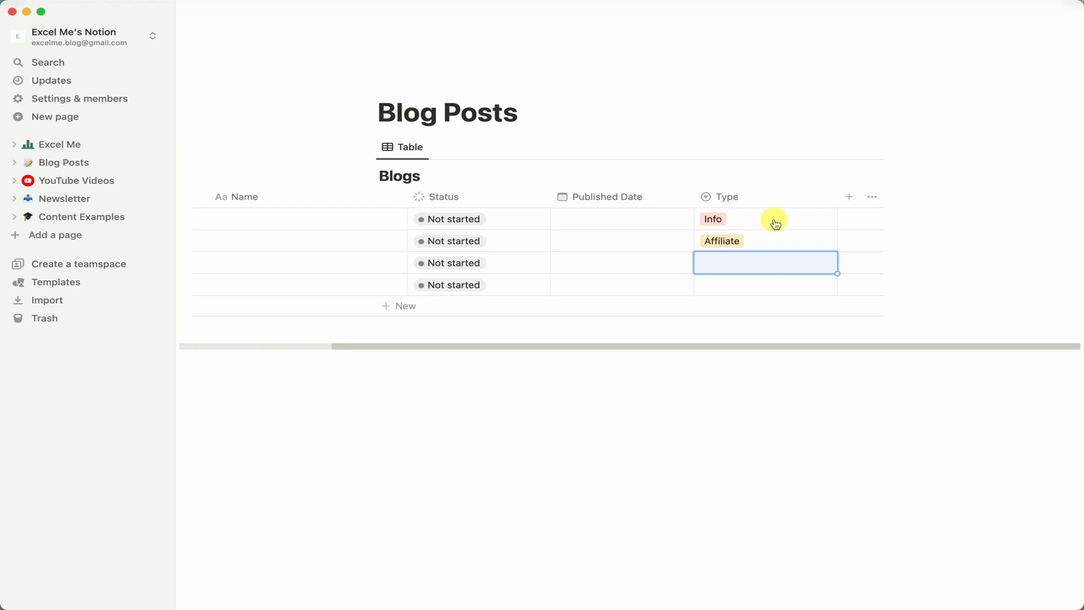
text(Pillar)
key(Return)
Clear the Type values from the first three rows.
key(Up)
key(shift+Up)
key(shift+Up)
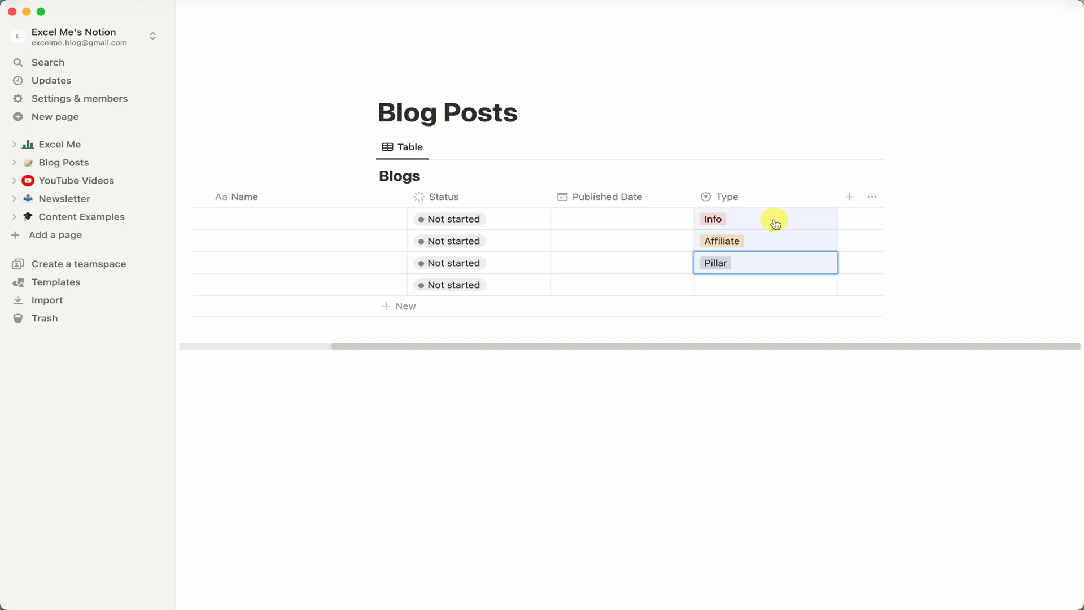
key(BackSpace)
key(Up)
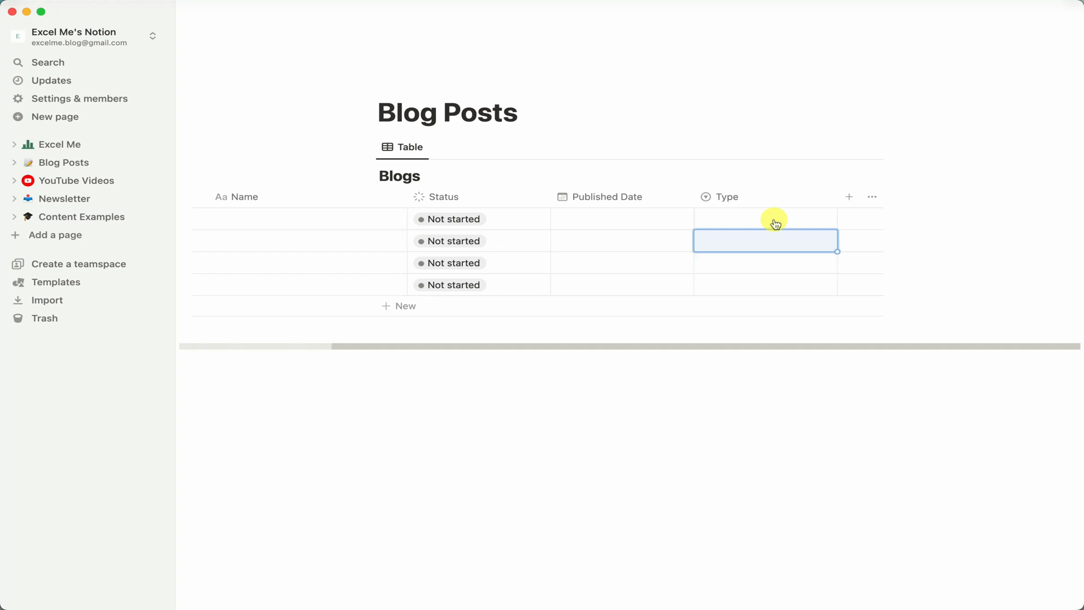
Add a URL property named URL to the Blogs table.
click(849, 199)
text(URL)
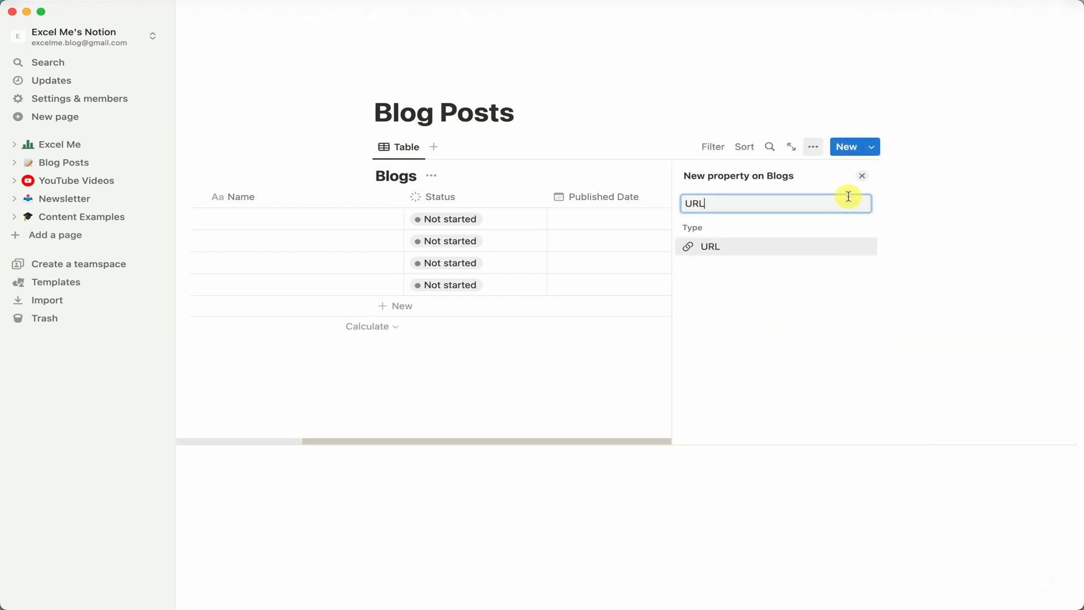
key(Return)
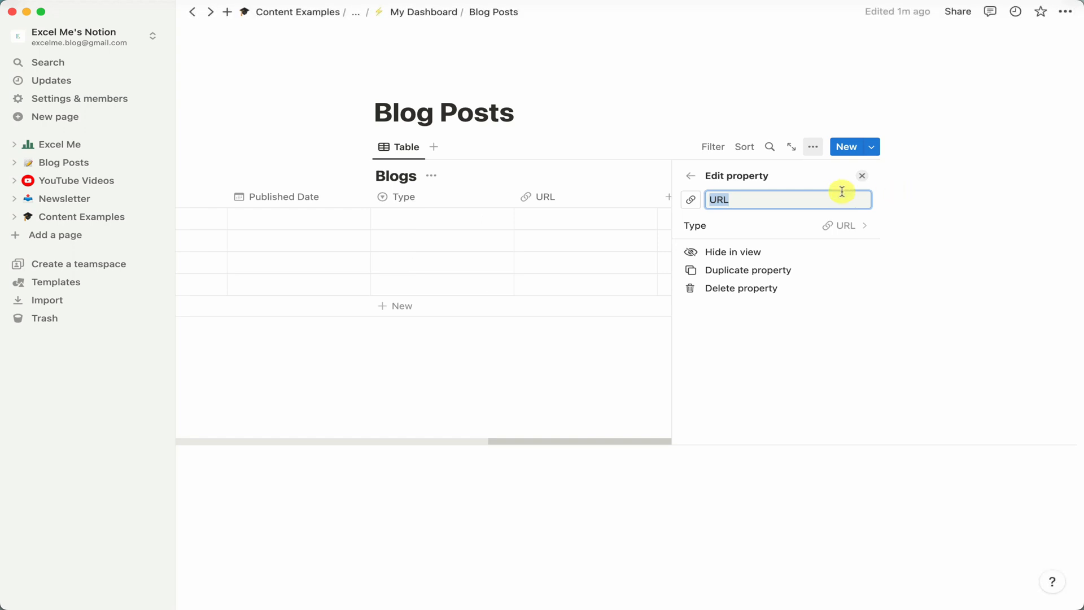
click(865, 177)
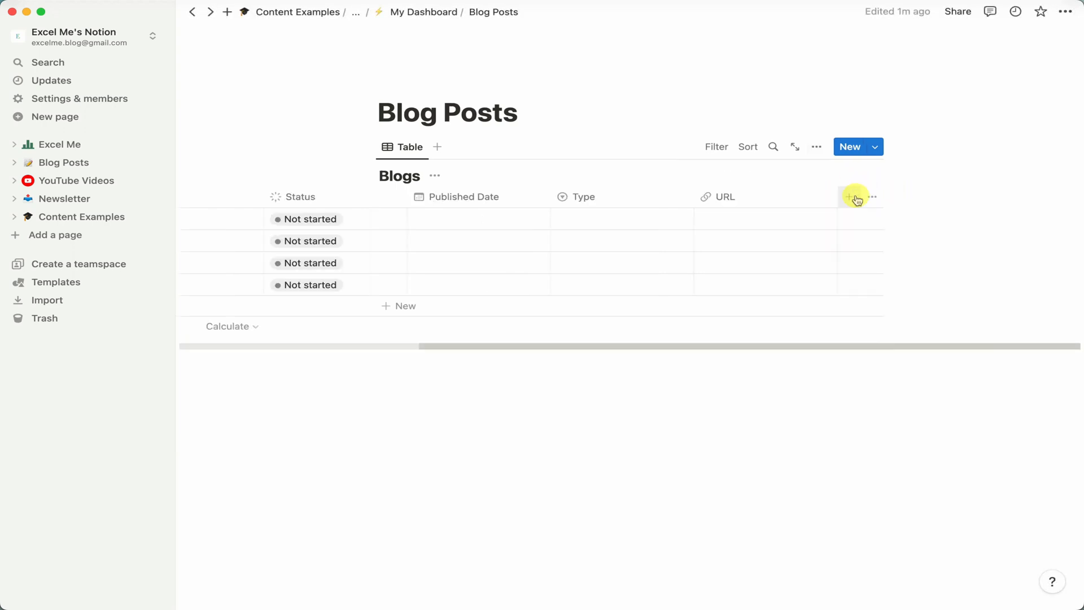
Add a Number property named Word Count to the Blogs table.
click(854, 198)
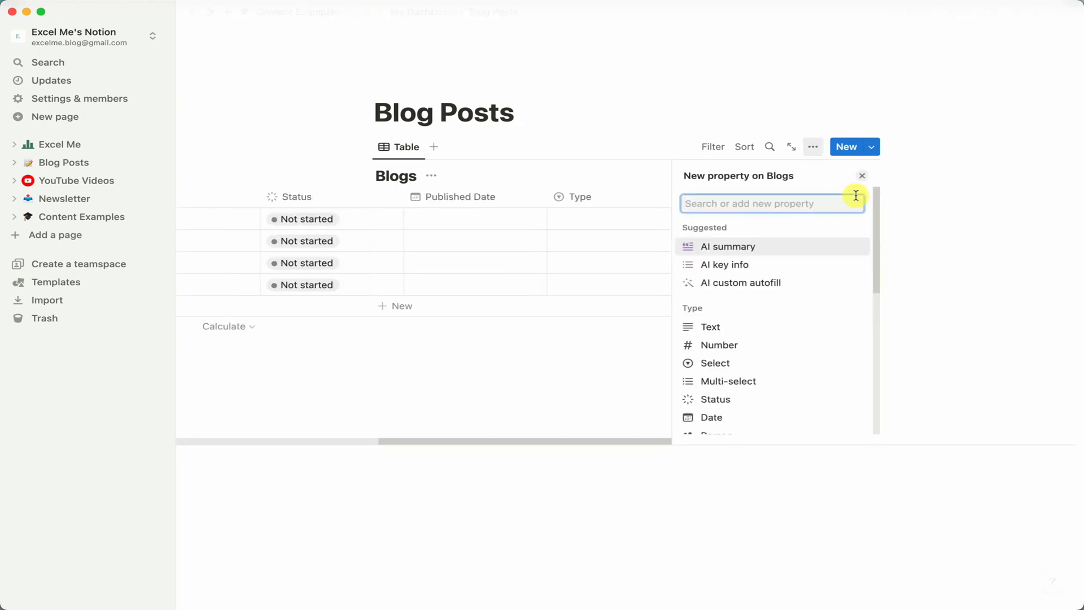
text(Word)
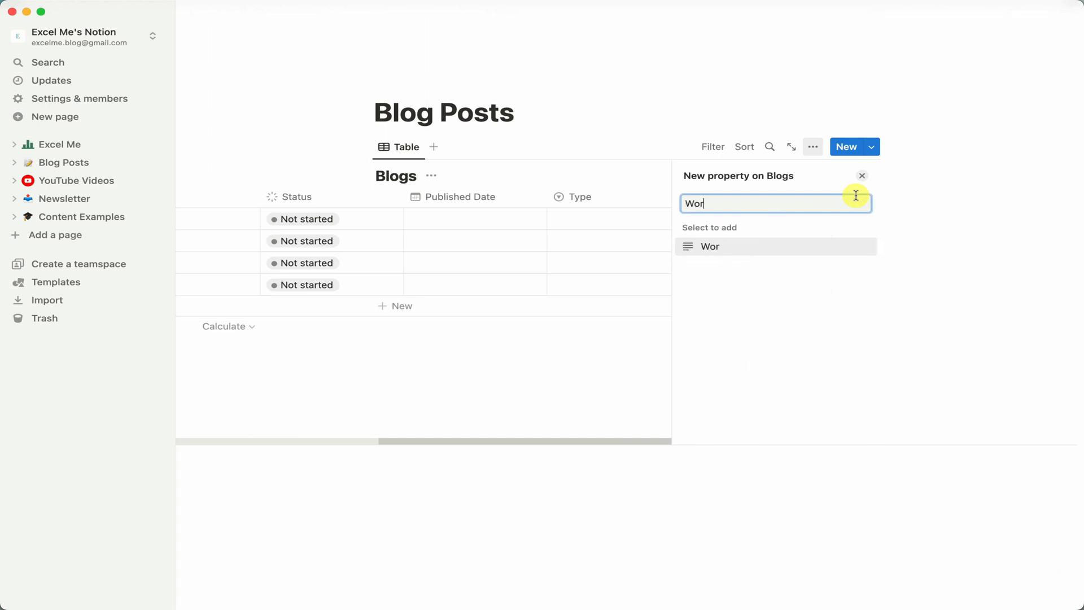
key(BackSpace)
key(BackSpace)
key(BackSpace)
key(BackSpace)
text(Numb)
key(Return)
text(Word Count)
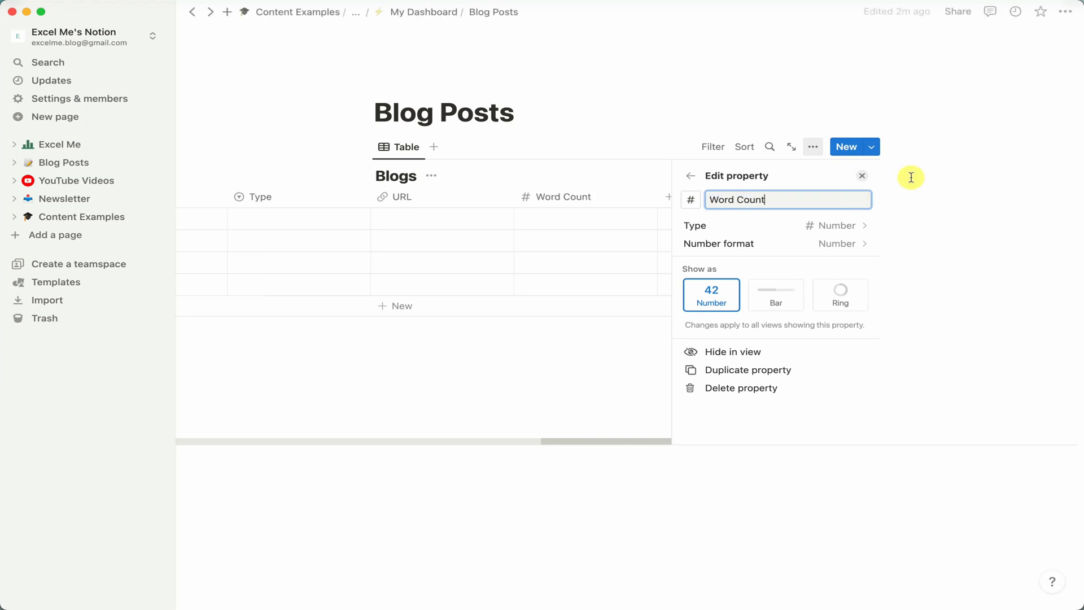
click(862, 175)
Turn on full width for the Blog Posts page.
drag(685, 346, 388, 341)
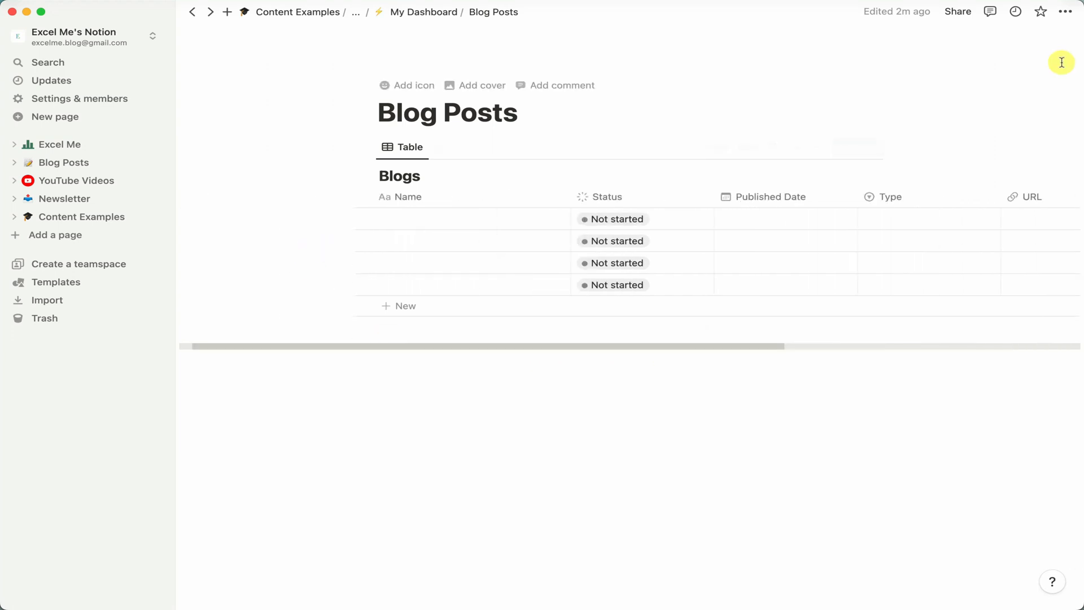
click(1066, 13)
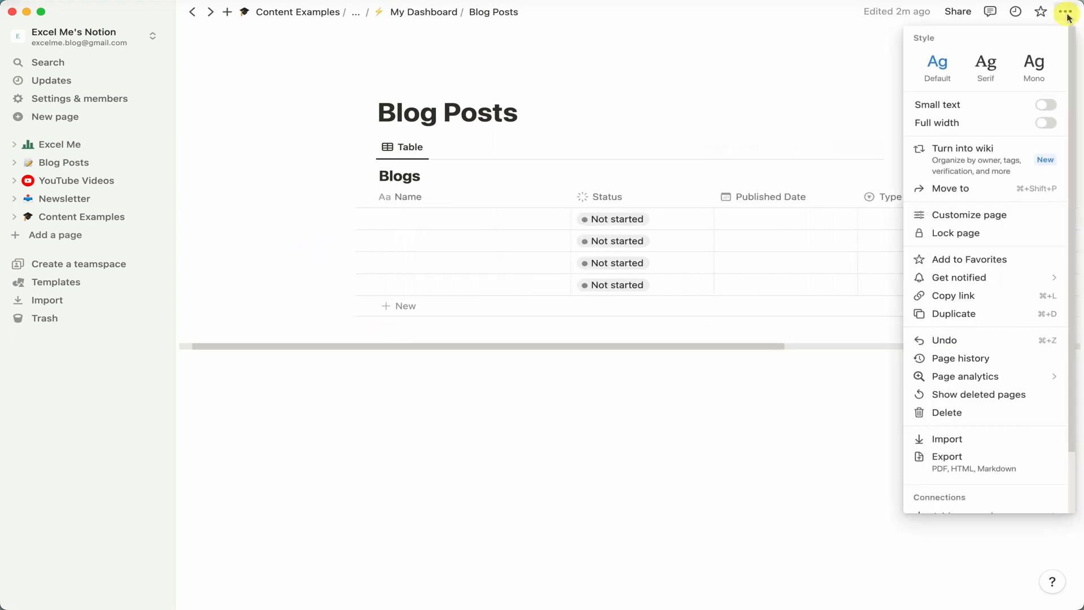
click(1046, 124)
Delete the fourth row of the Blogs table.
click(515, 336)
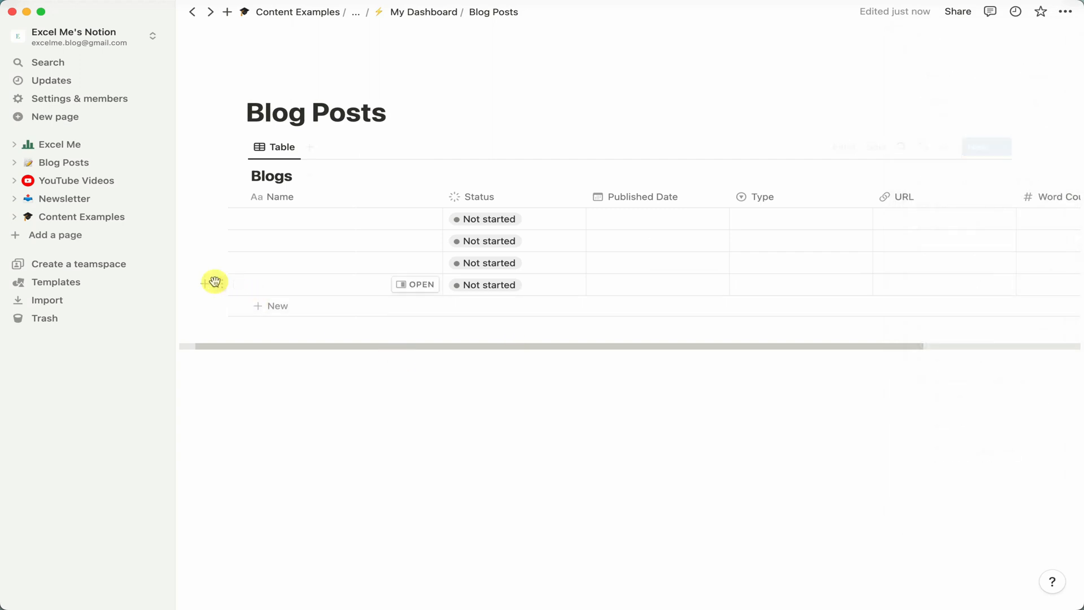
click(218, 284)
click(97, 181)
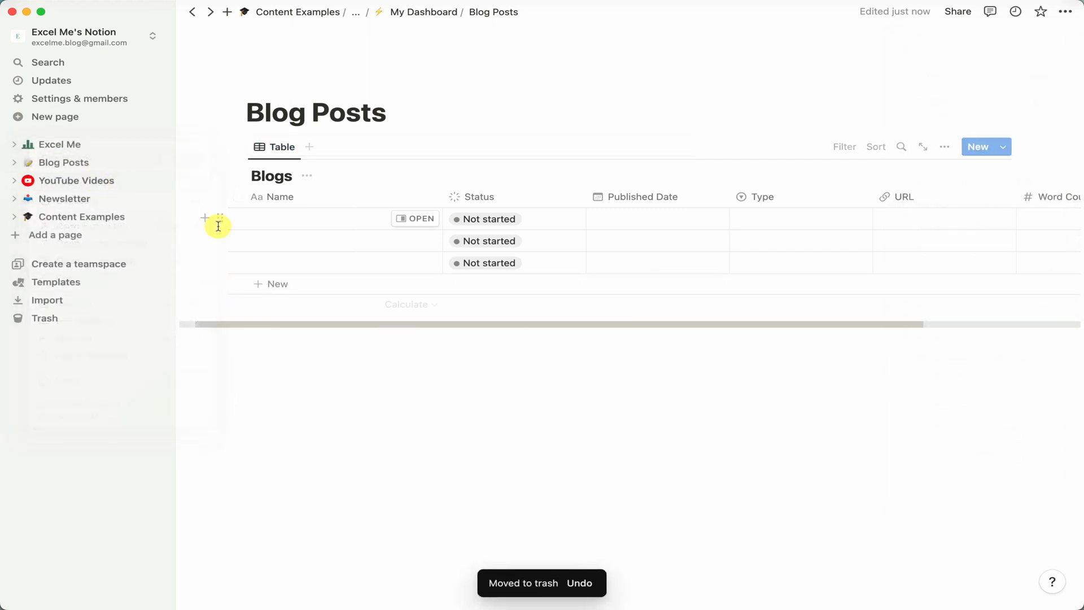
Set the Blog Posts page icon to the green database icon.
click(270, 84)
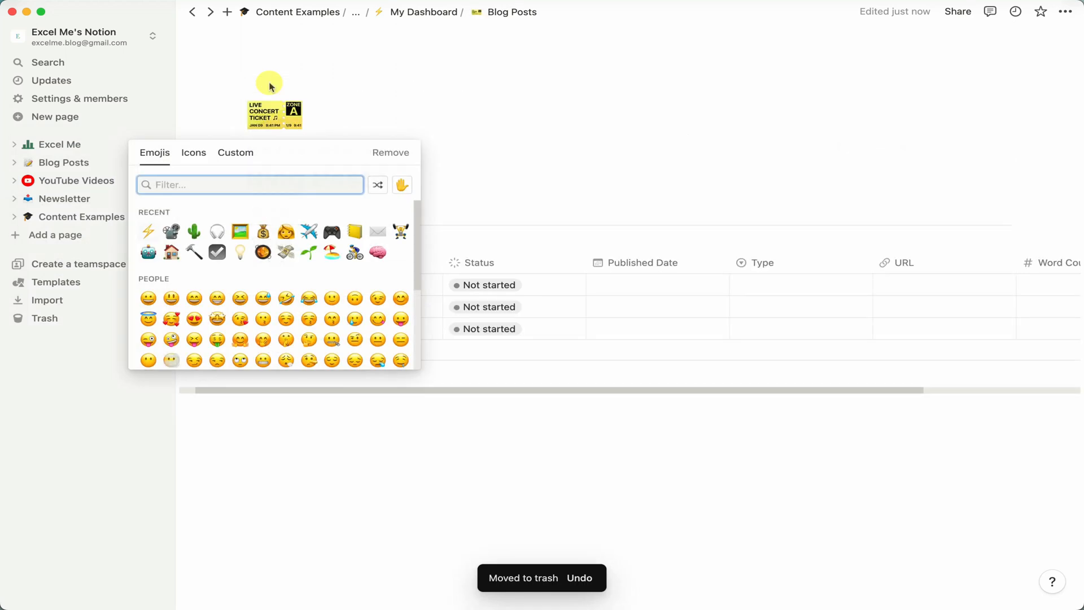
click(190, 161)
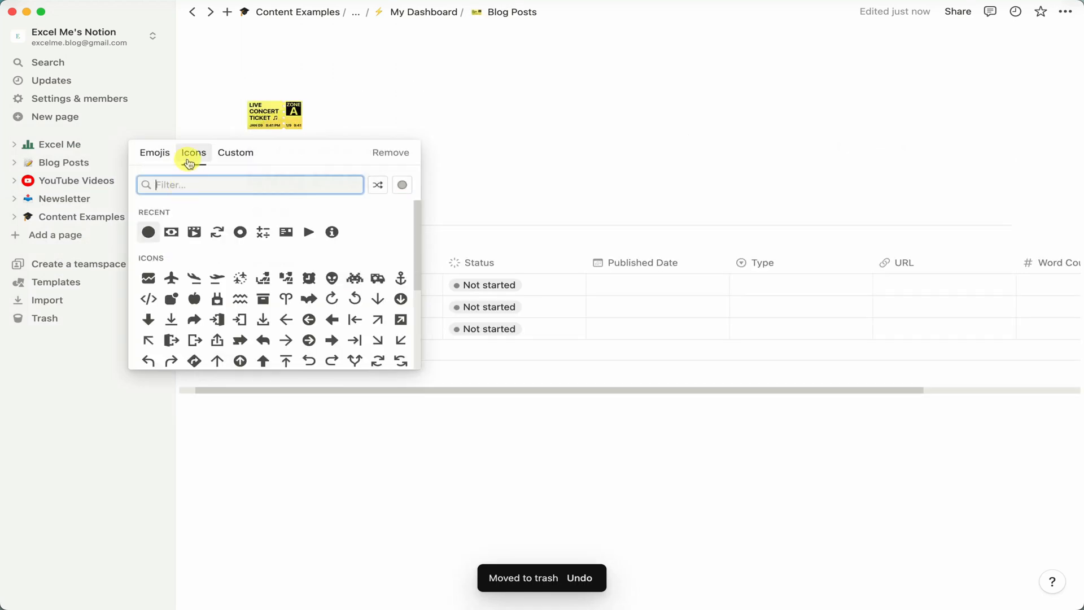
text(databas)
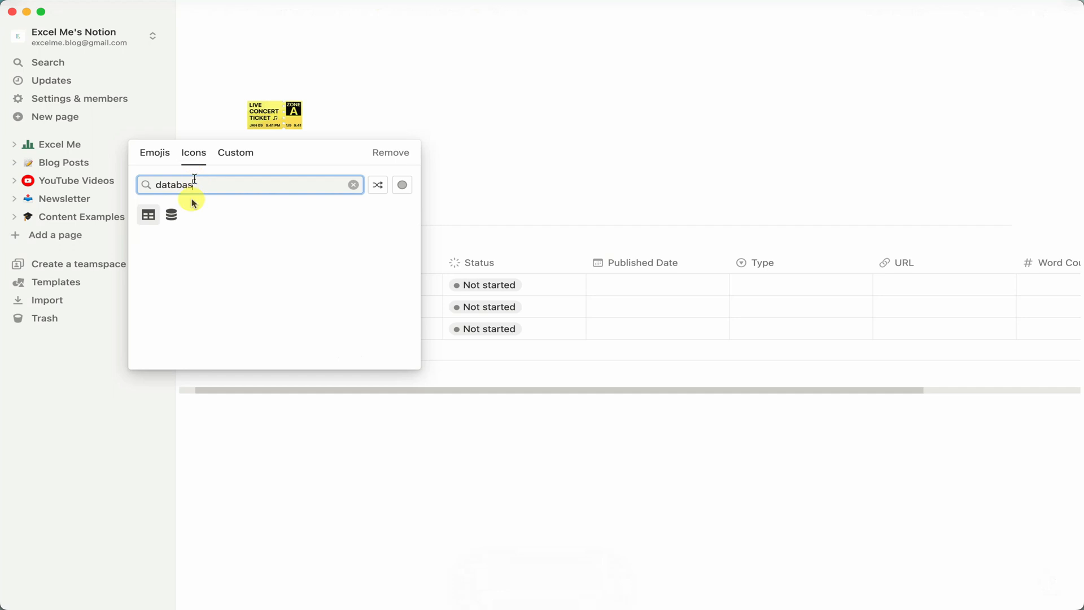
mouse_move(171, 213)
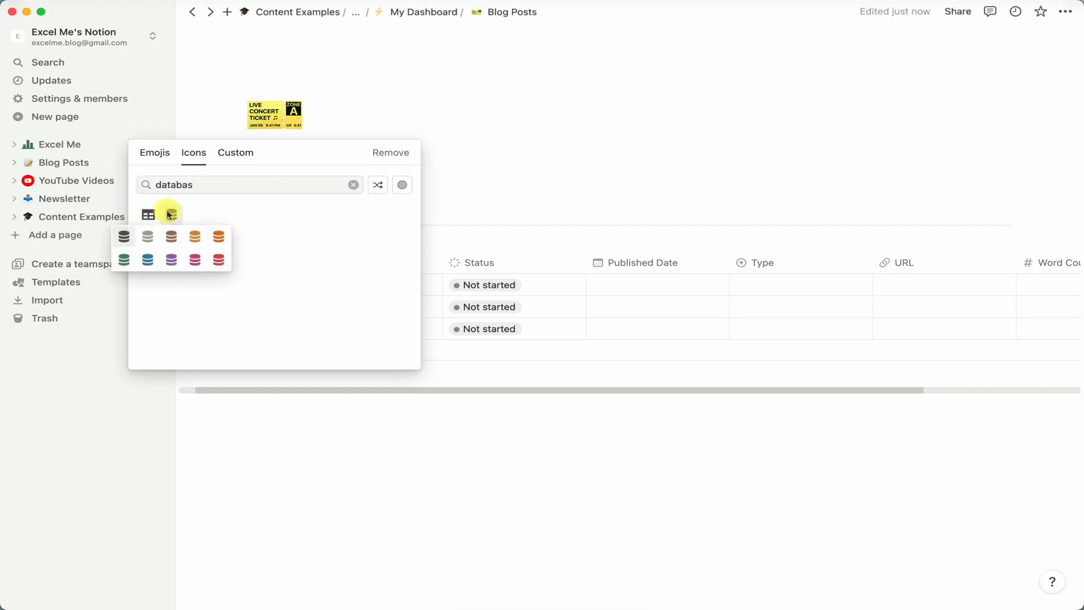
click(124, 259)
click(394, 425)
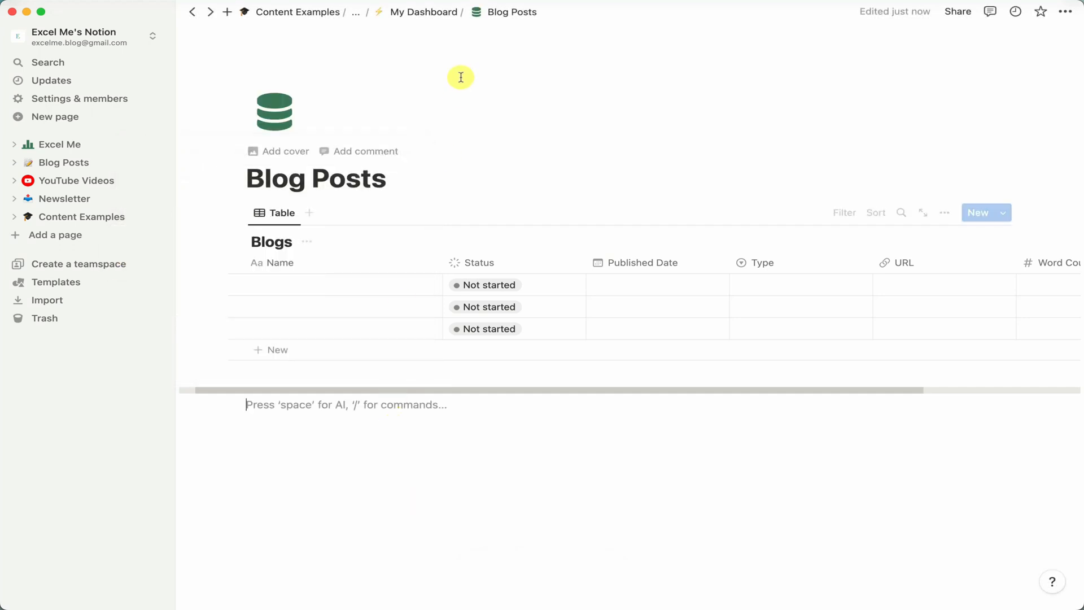
Add a sub-page titled YouTube Videos under Blog Posts in the dashboard's Content column.
click(441, 14)
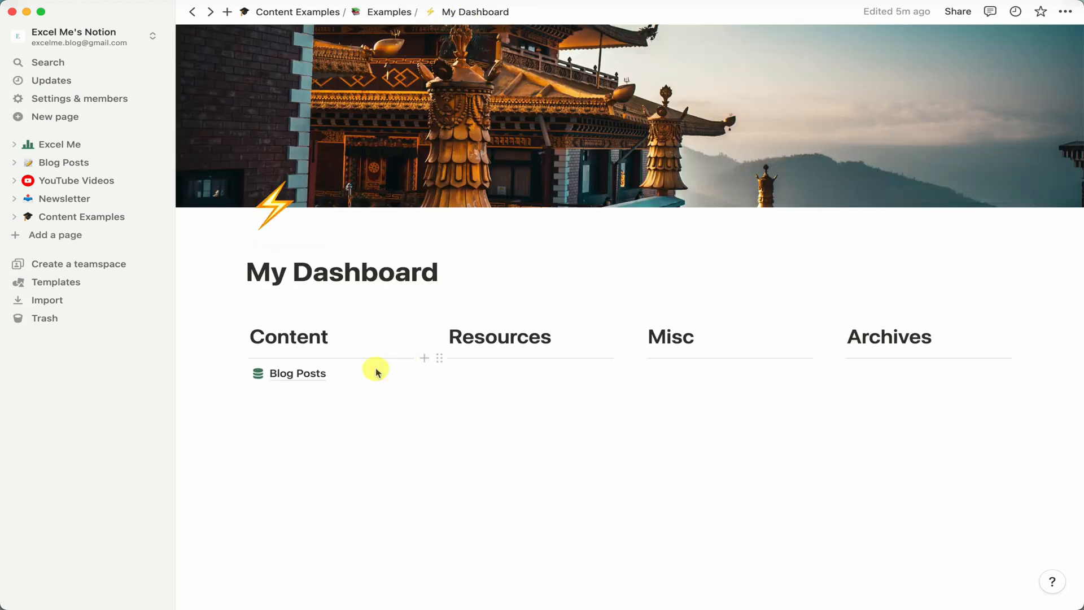
click(331, 390)
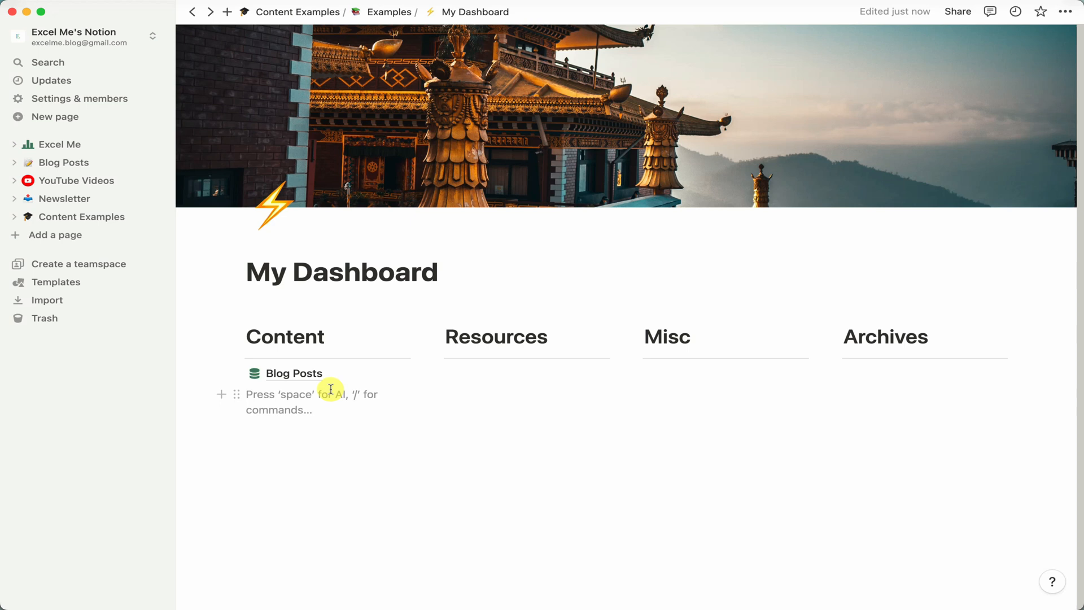
text(/page)
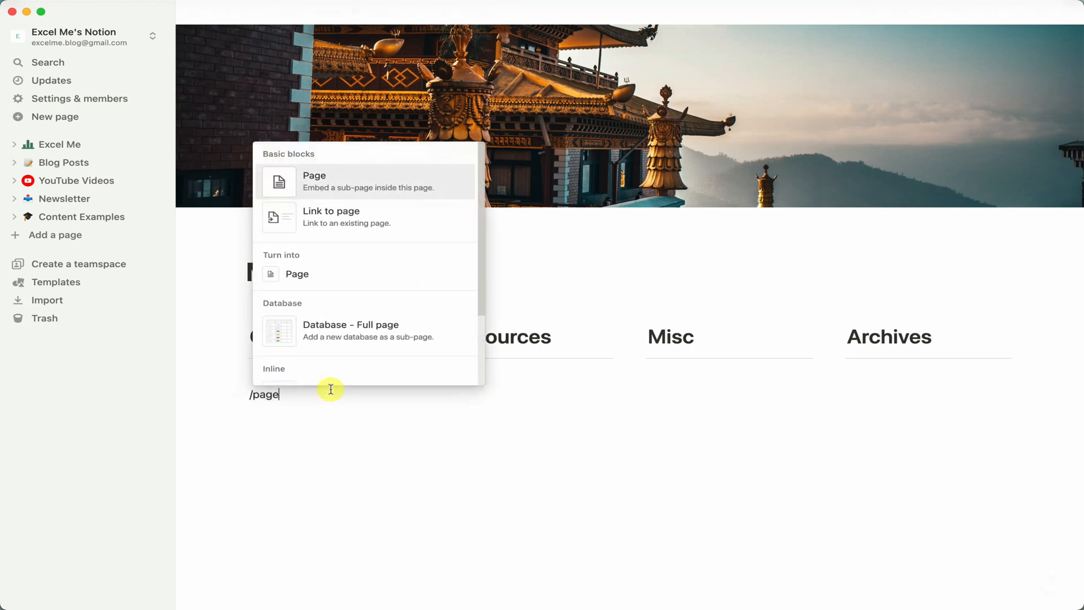
key(Return)
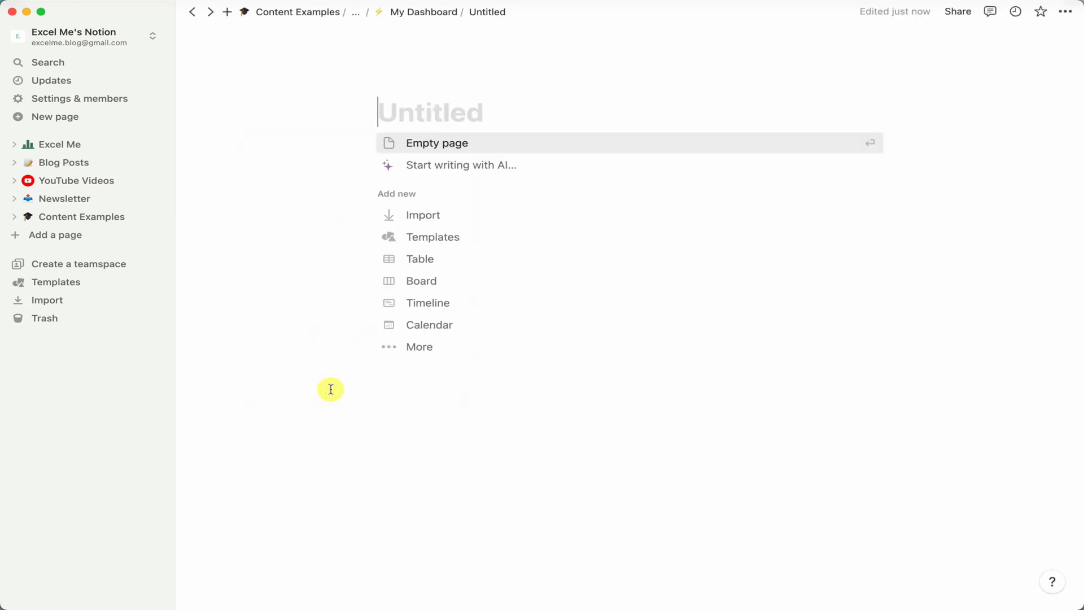
text(You)
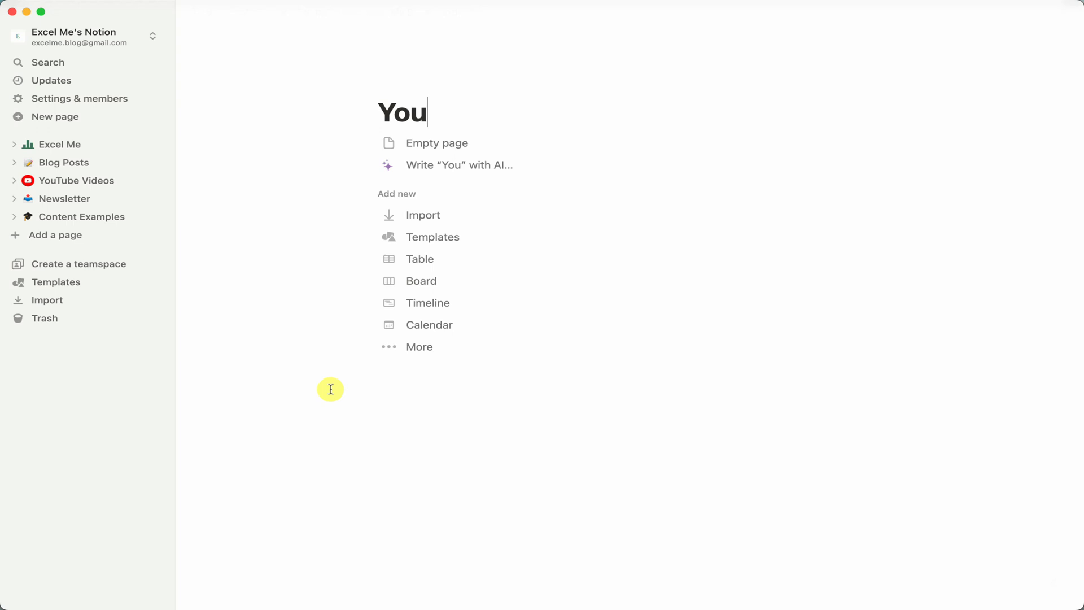
text(Tube Viode)
key(BackSpace)
key(BackSpace)
key(BackSpace)
text(deos)
key(Return)
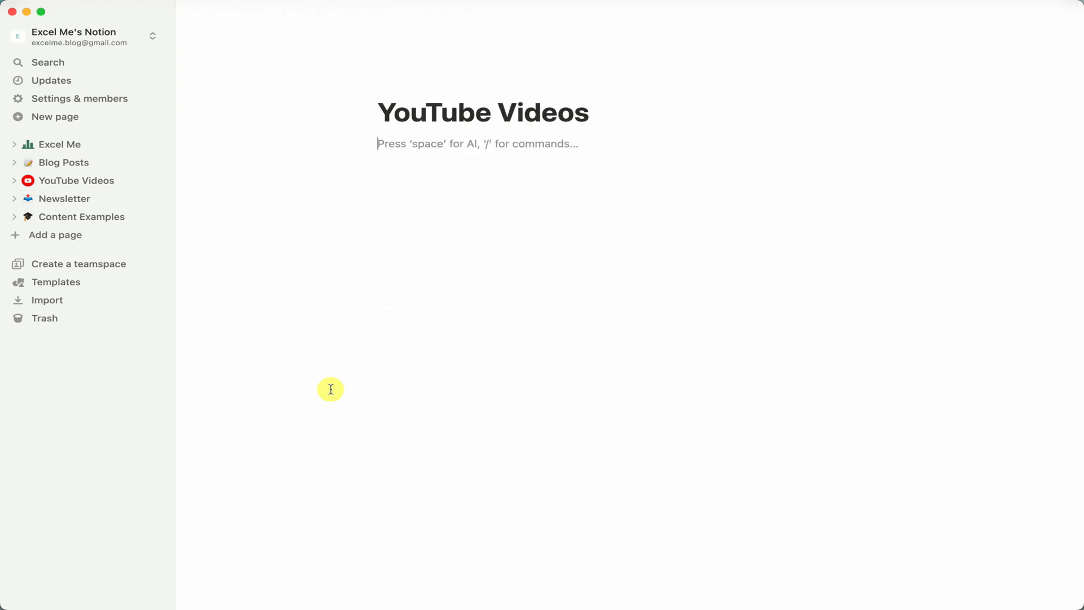
Insert an inline table database titled Videos on the YouTube Videos page.
text(/)
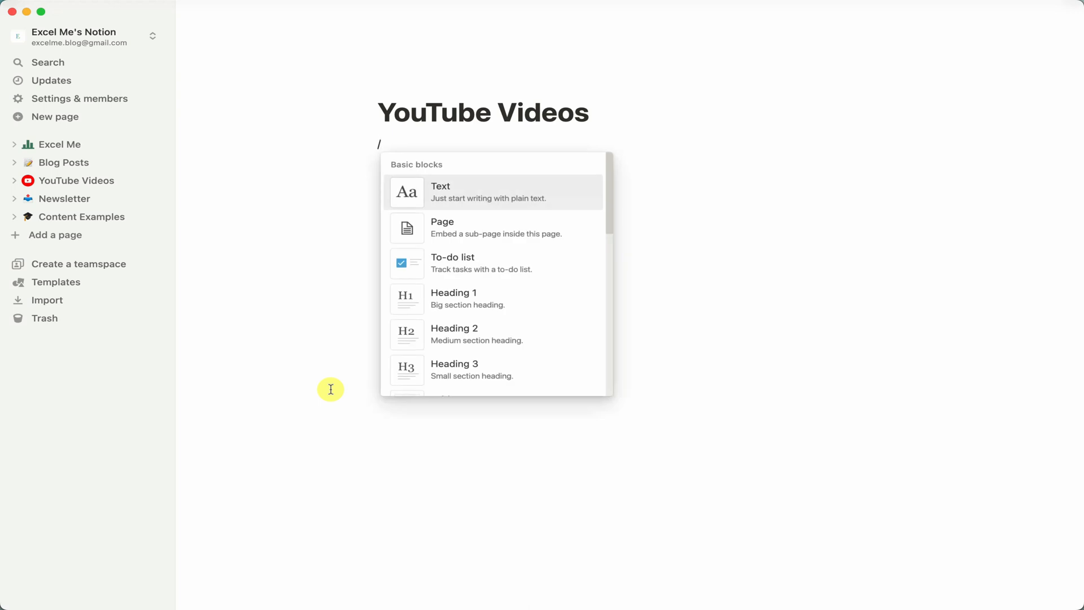
text(data)
key(Return)
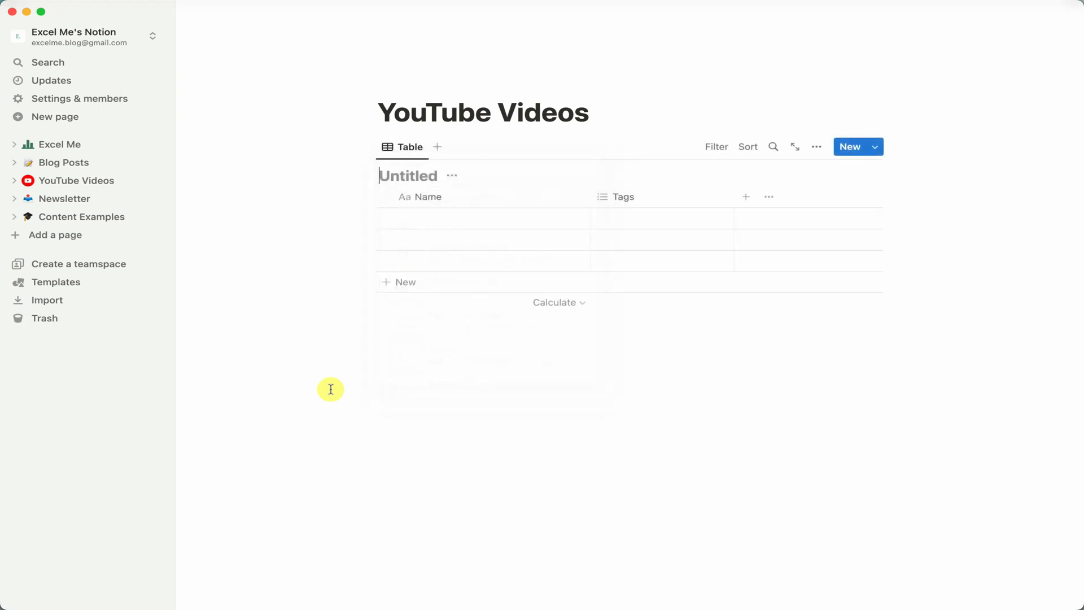
text(Videos)
Change the Videos table's Tags property to a Status type and add a Date property for the publish date.
click(642, 197)
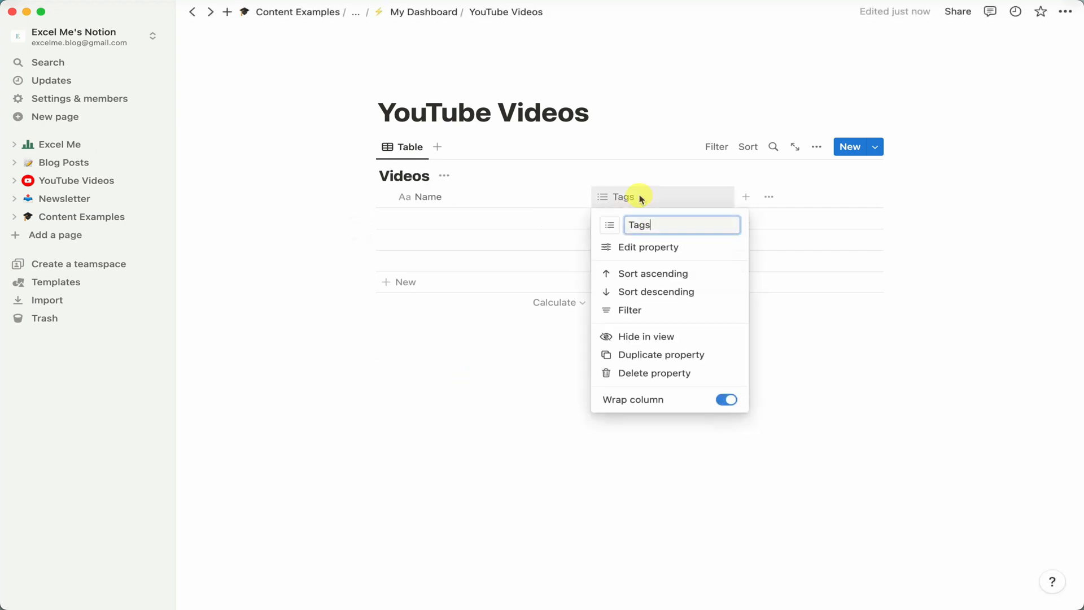
click(679, 245)
click(835, 220)
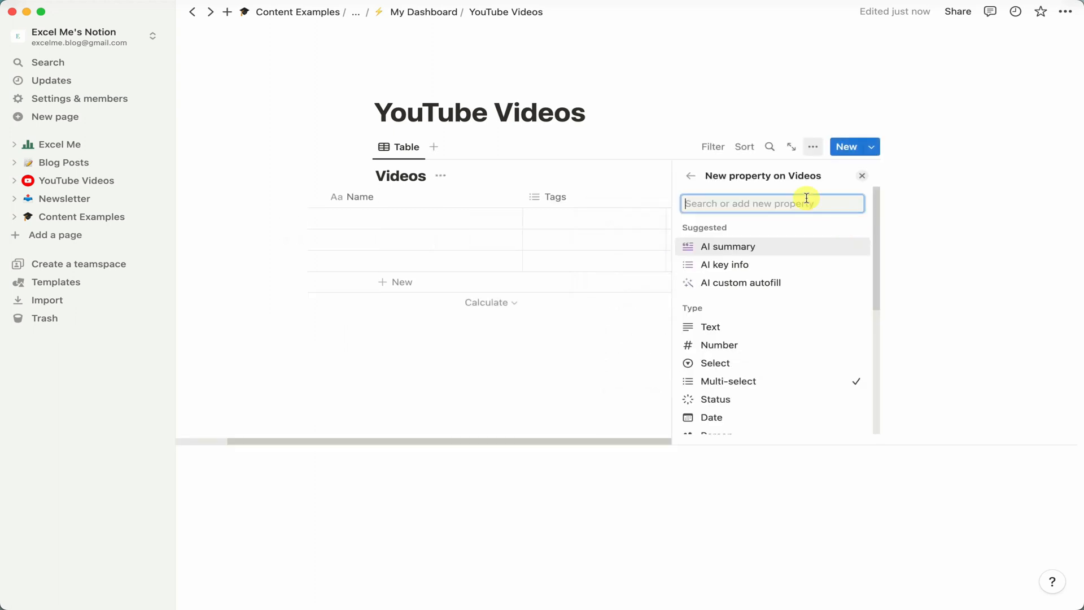
click(700, 400)
click(858, 320)
text(Re)
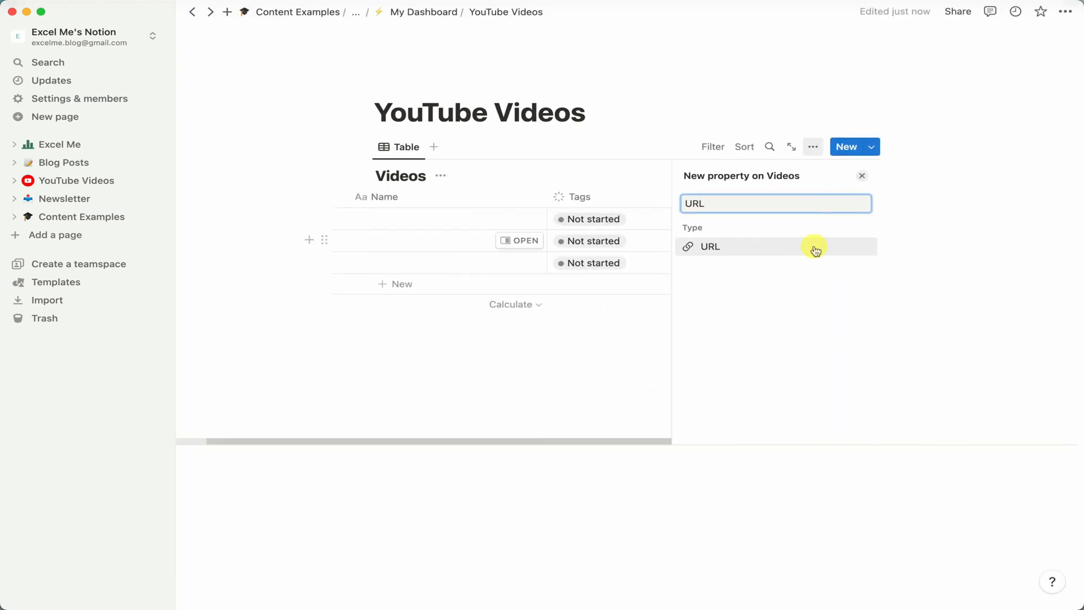
Add a two-way Relation property linking the Blogs table to the Videos database, shown on Videos.
click(815, 247)
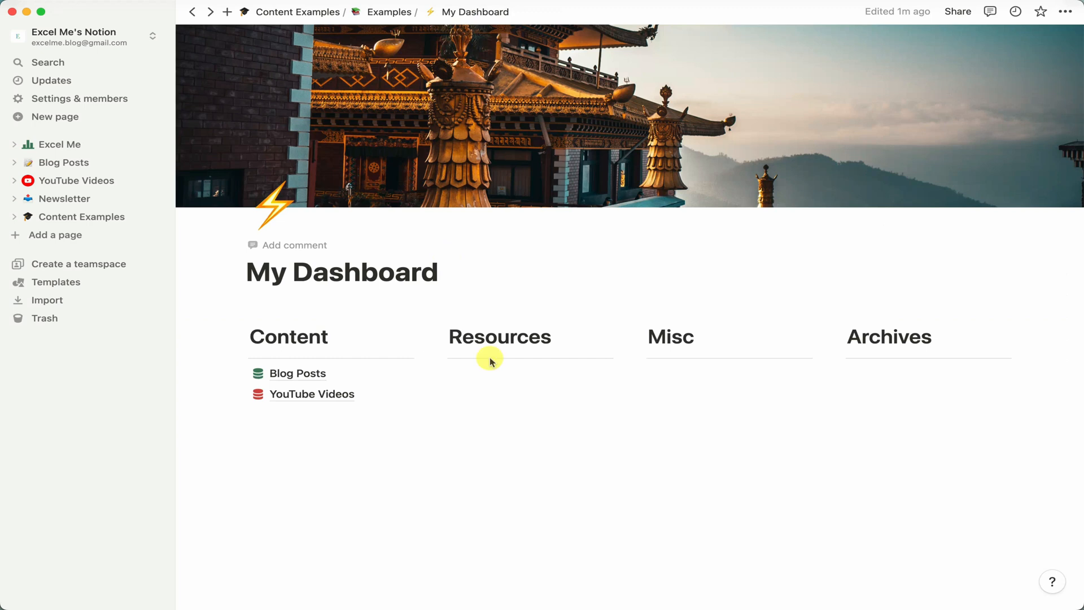
click(363, 372)
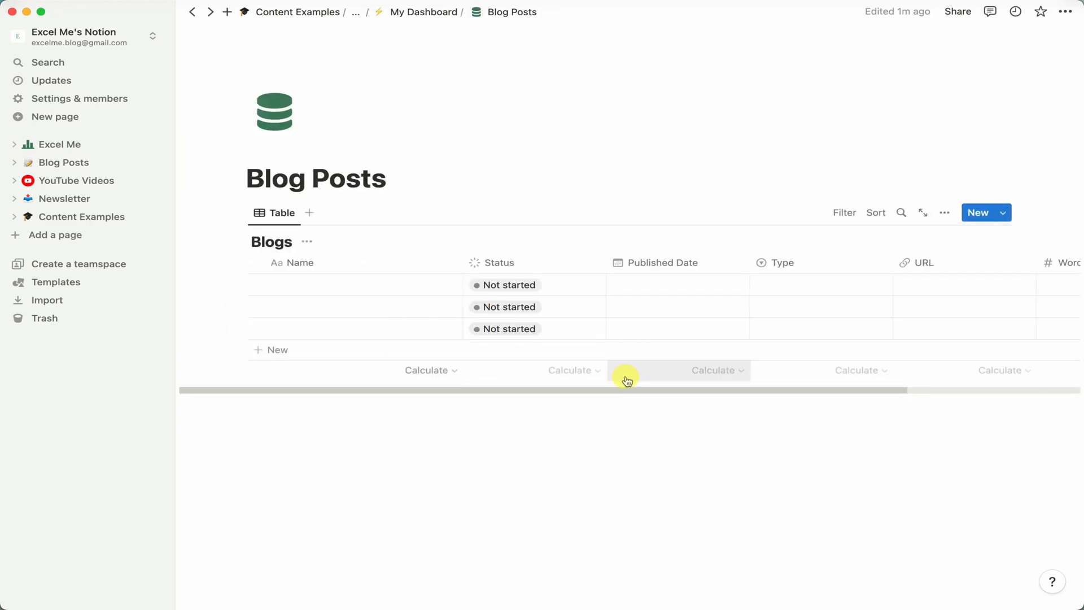
drag(617, 390, 784, 389)
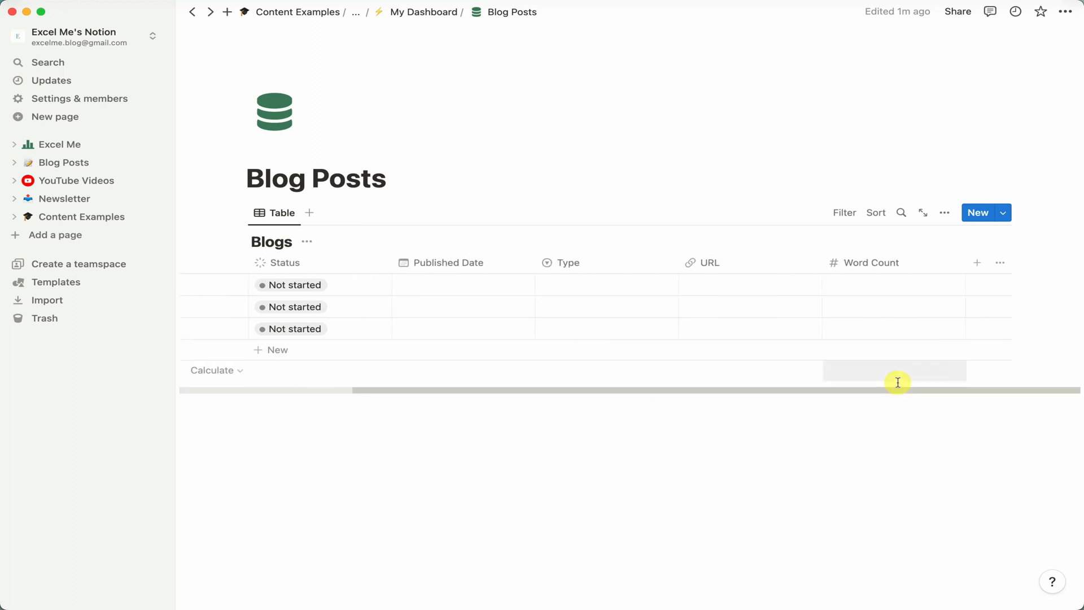
click(982, 266)
text(relation)
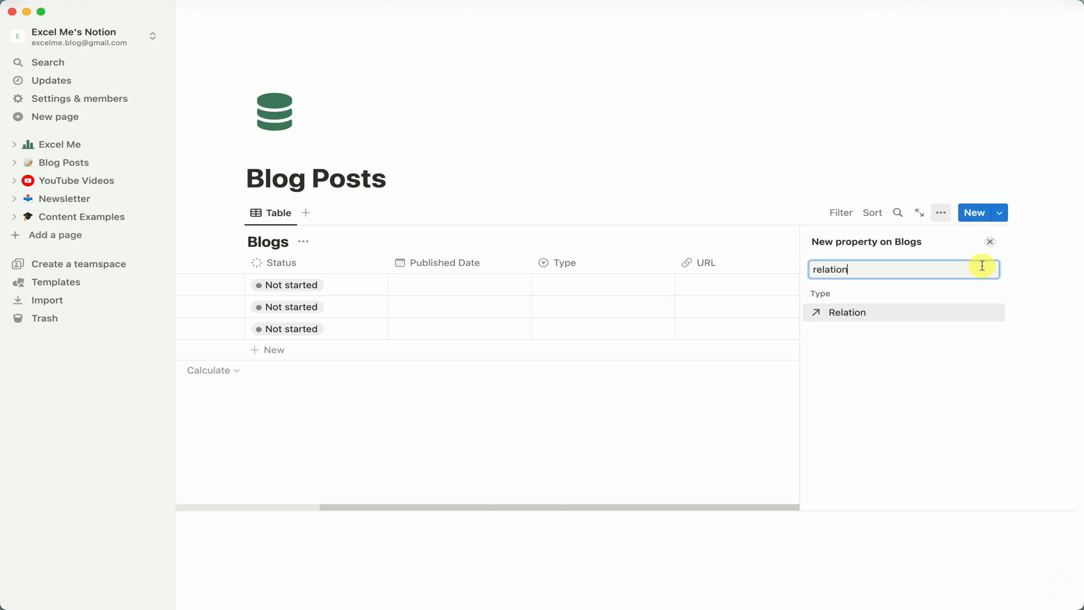
click(933, 311)
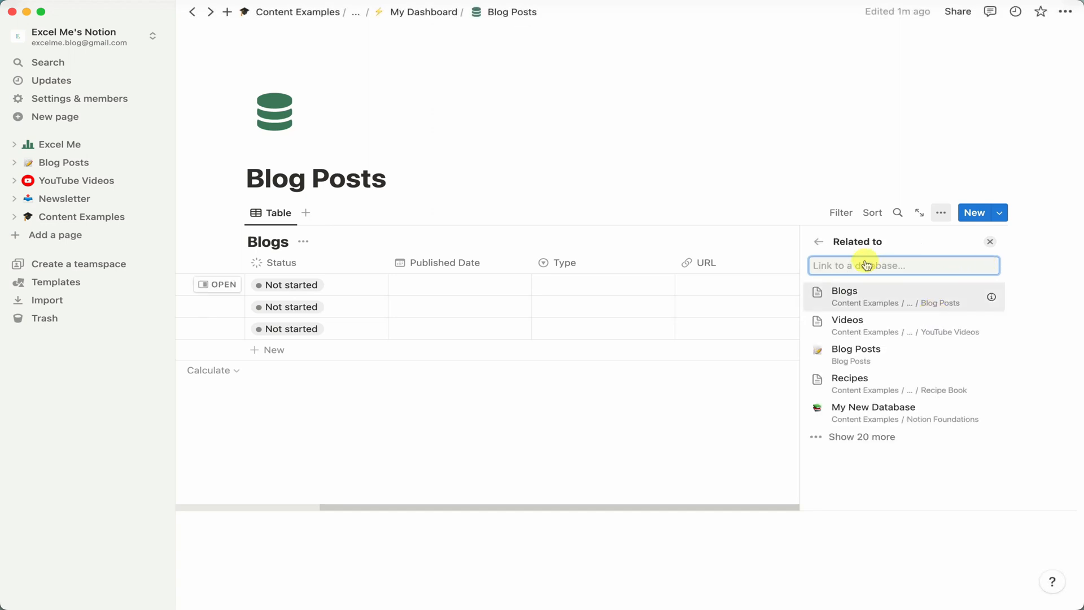
click(877, 326)
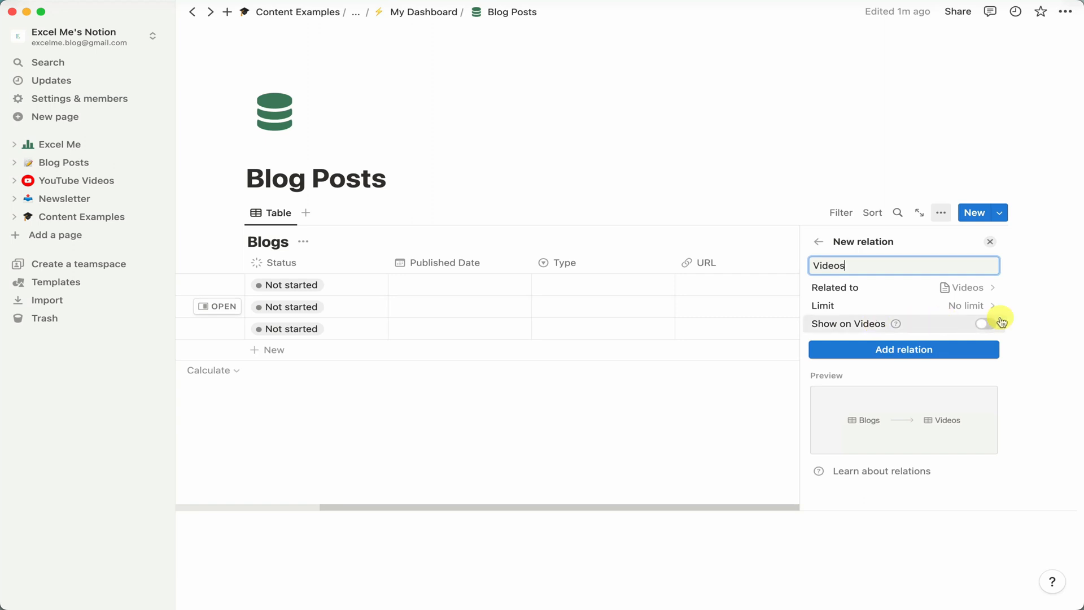
click(985, 324)
scroll(957, 305, down, 1)
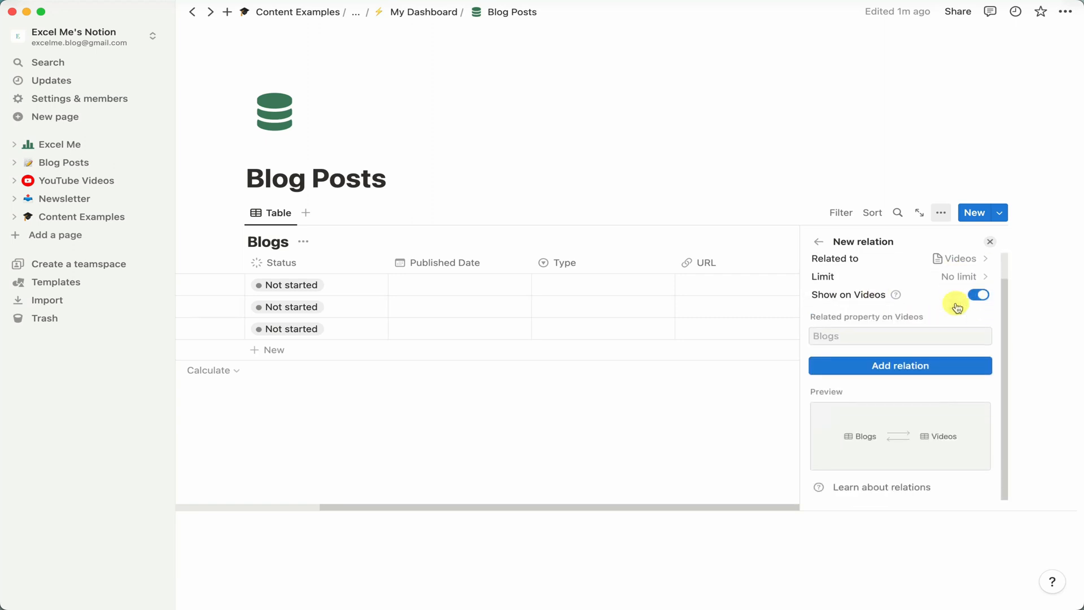
click(898, 365)
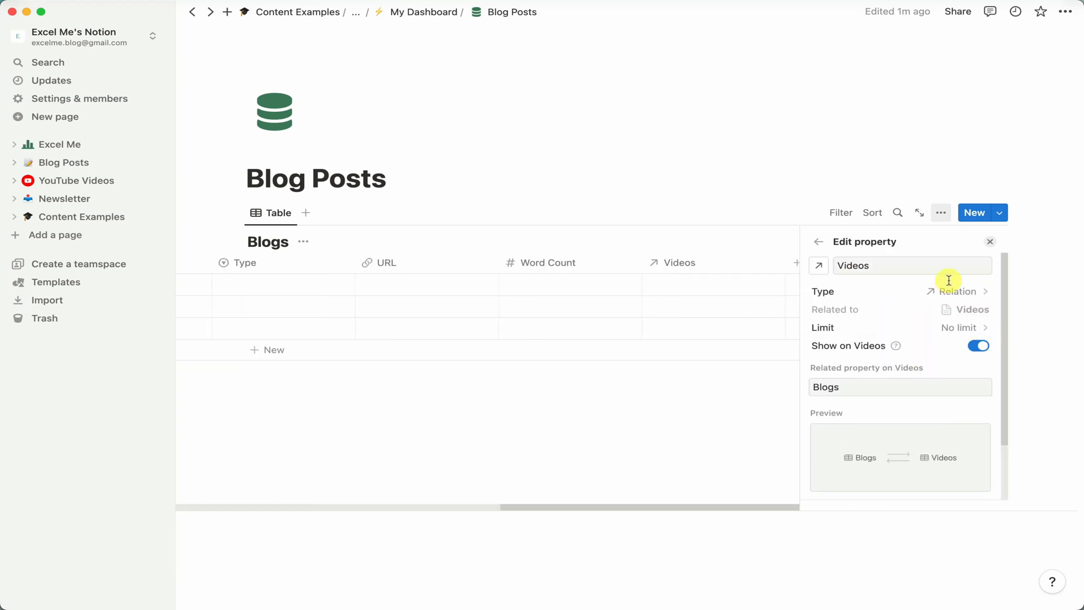
click(994, 242)
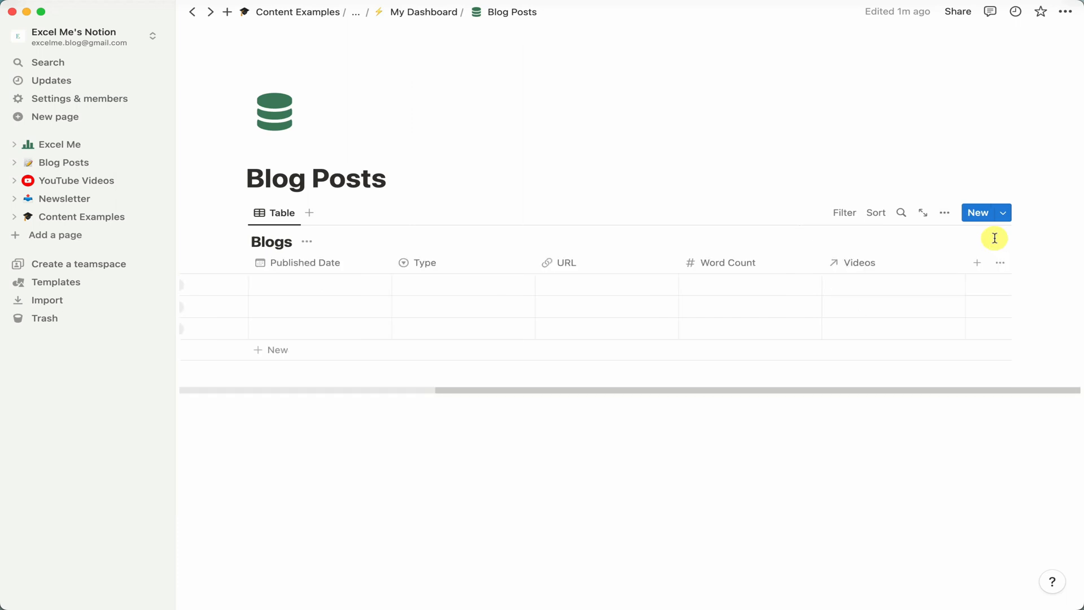
Open the first row's Videos relation cell to view the pages available to link.
click(861, 288)
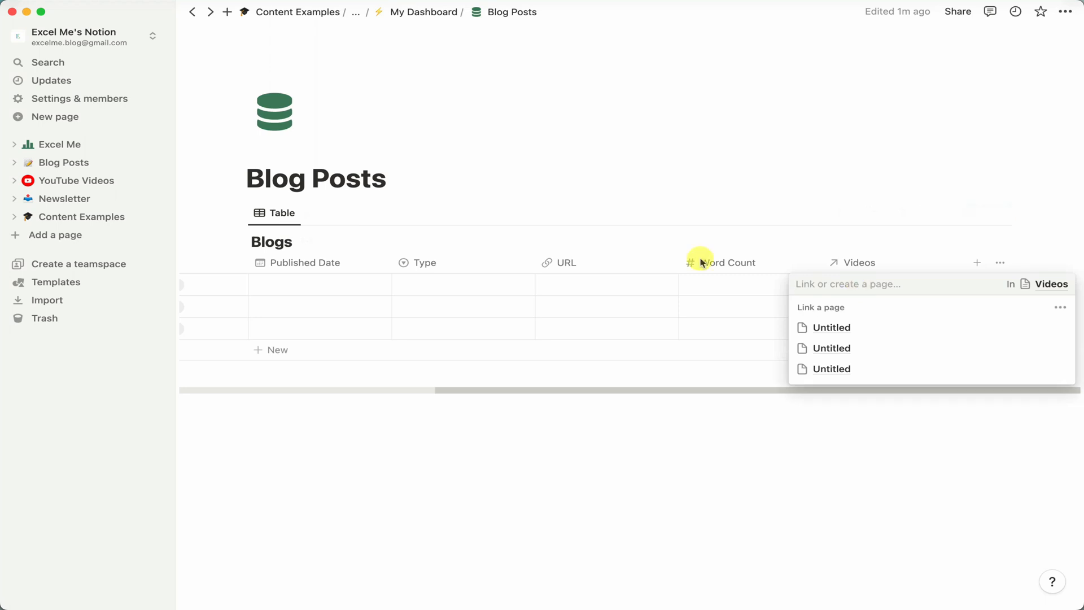
click(714, 198)
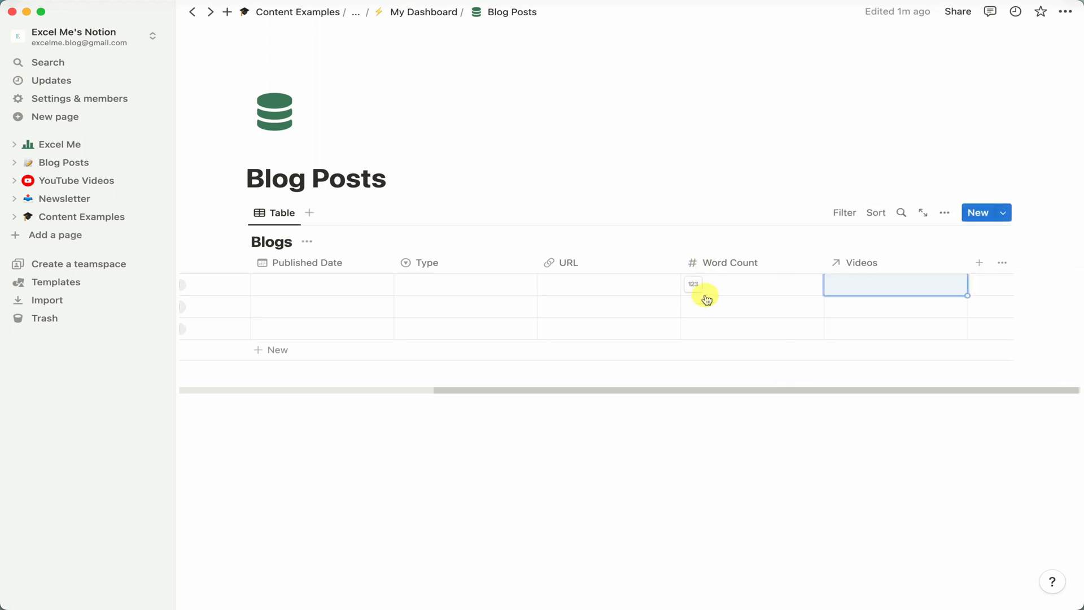
scroll(706, 300, left, 10)
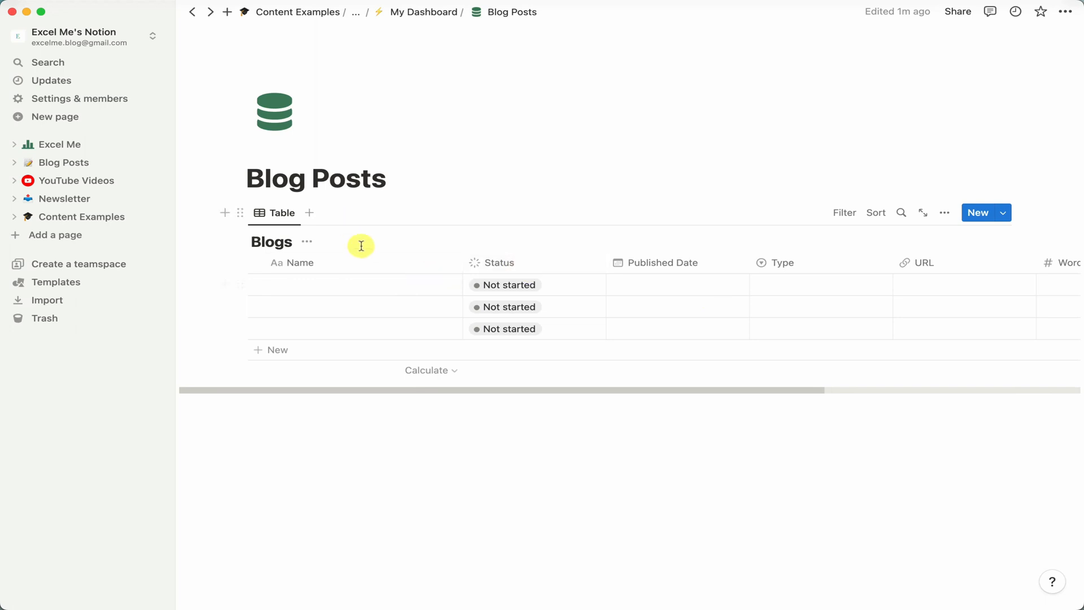
Add a Board view to the Blogs database and set its card size to Small.
click(312, 215)
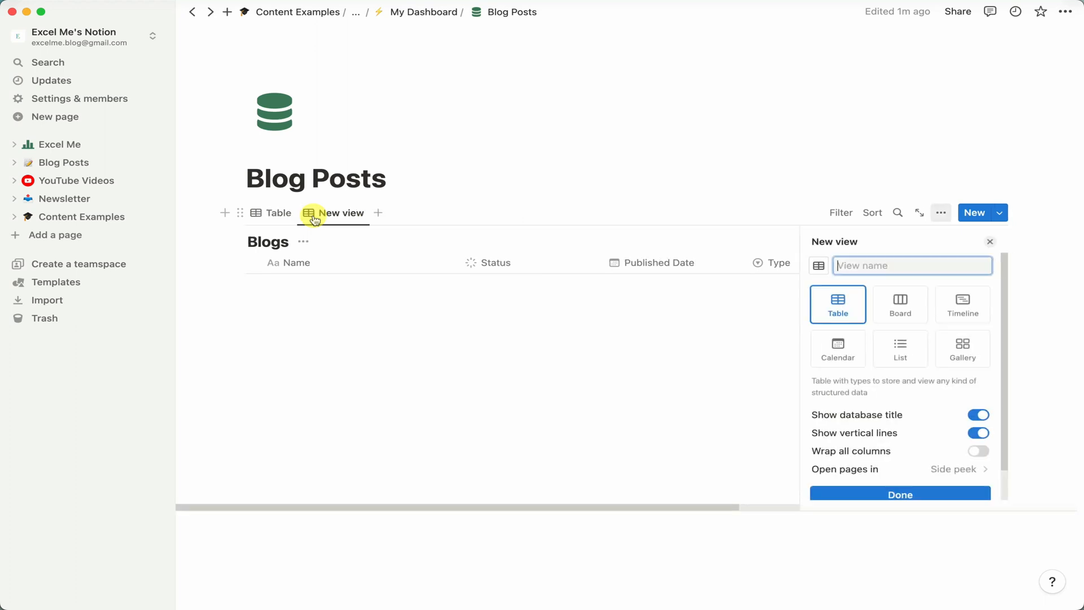
click(910, 302)
text(Board)
scroll(912, 323, down, 2)
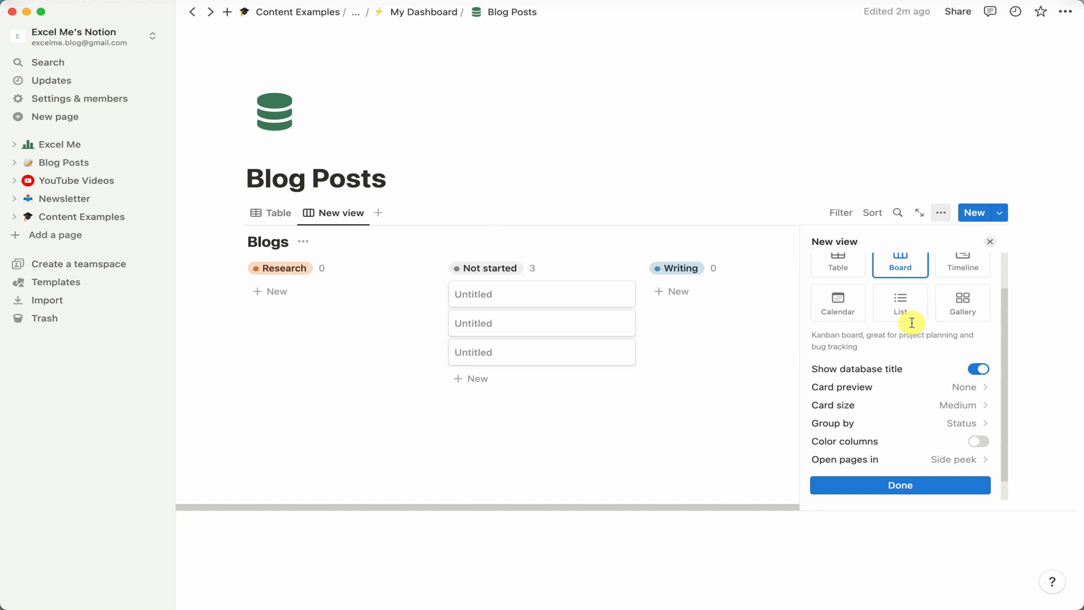
click(944, 389)
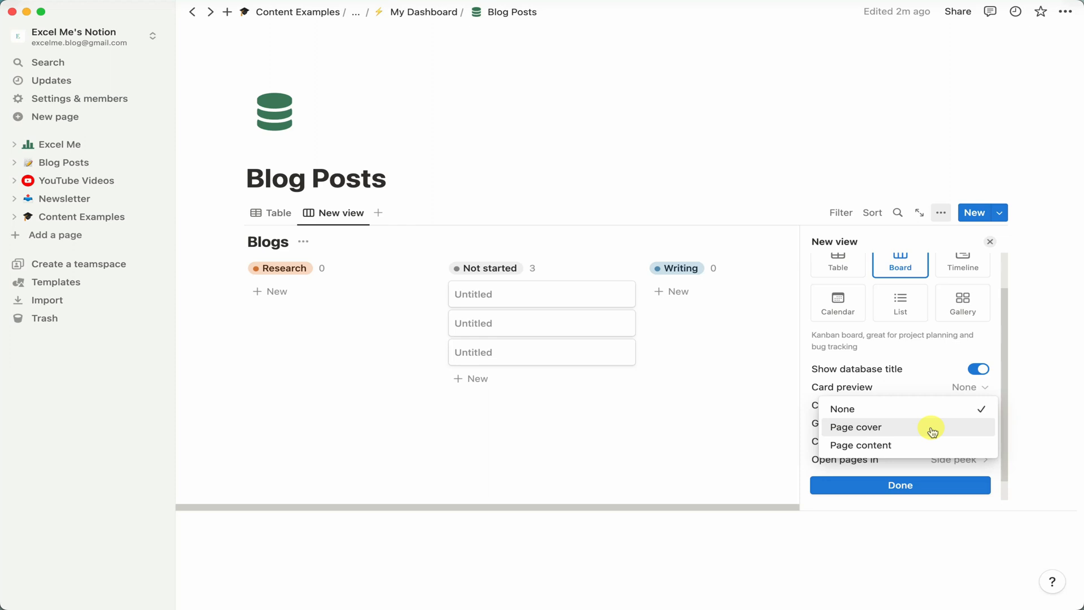
click(925, 406)
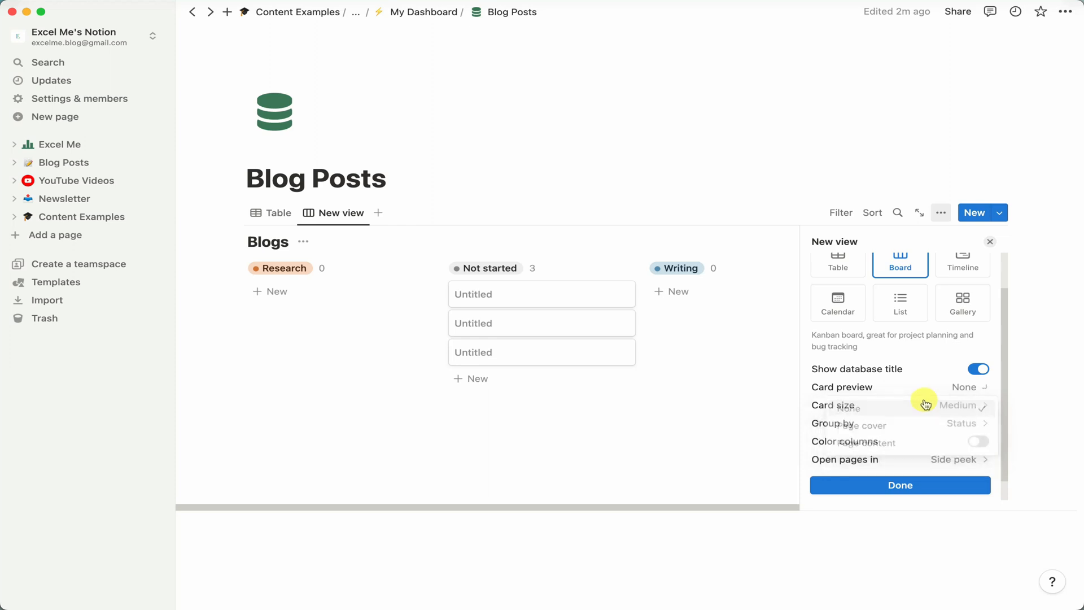
click(962, 403)
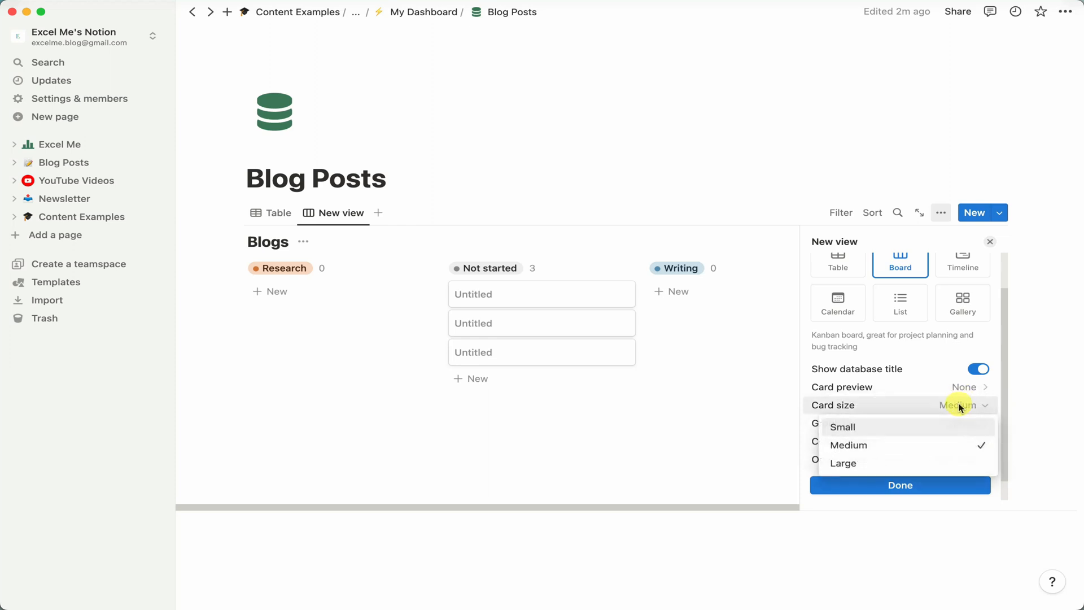
click(941, 433)
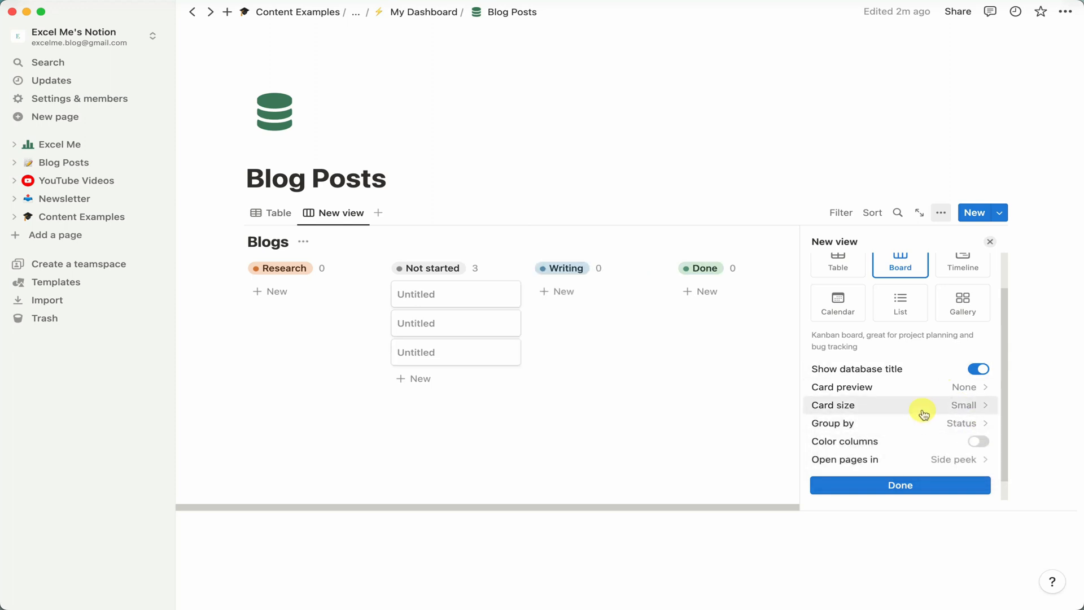
scroll(937, 412, down, 1)
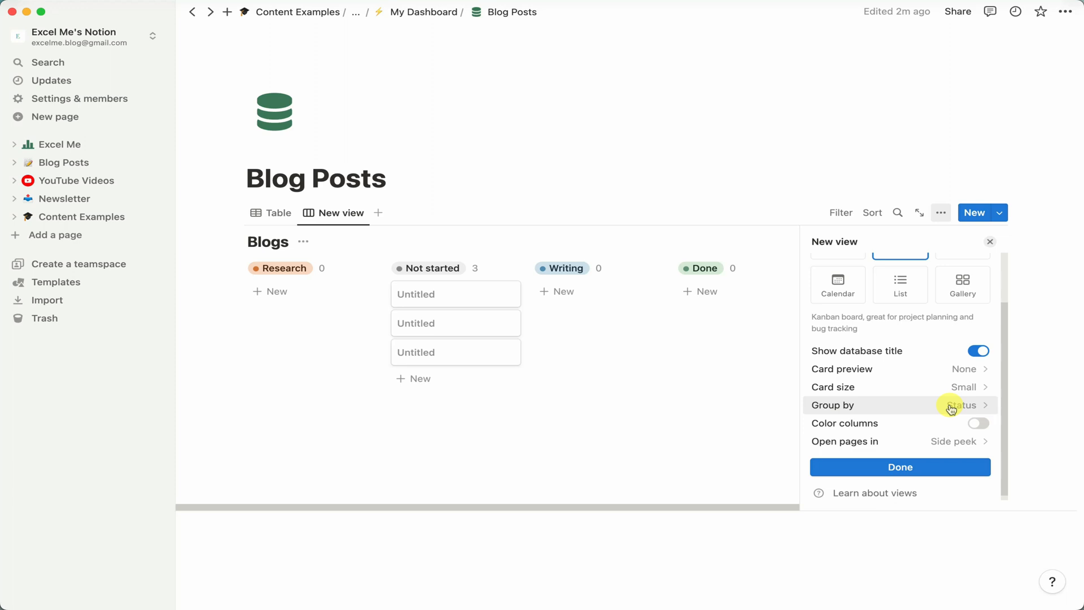
Reorder the Blogs board's status groups to Not started, Research, Writing, Done.
click(955, 446)
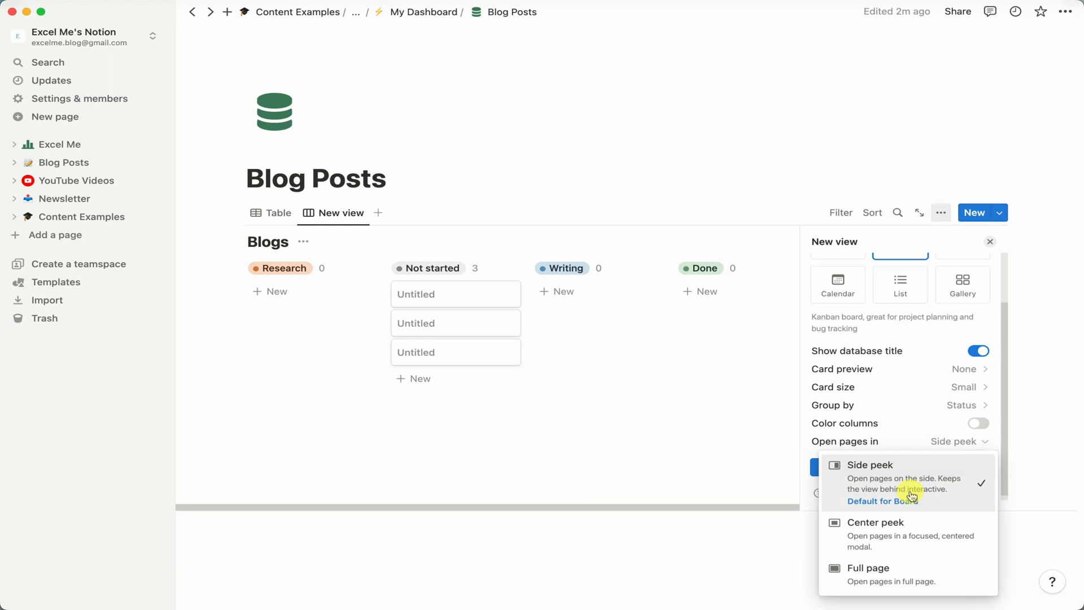
click(1023, 275)
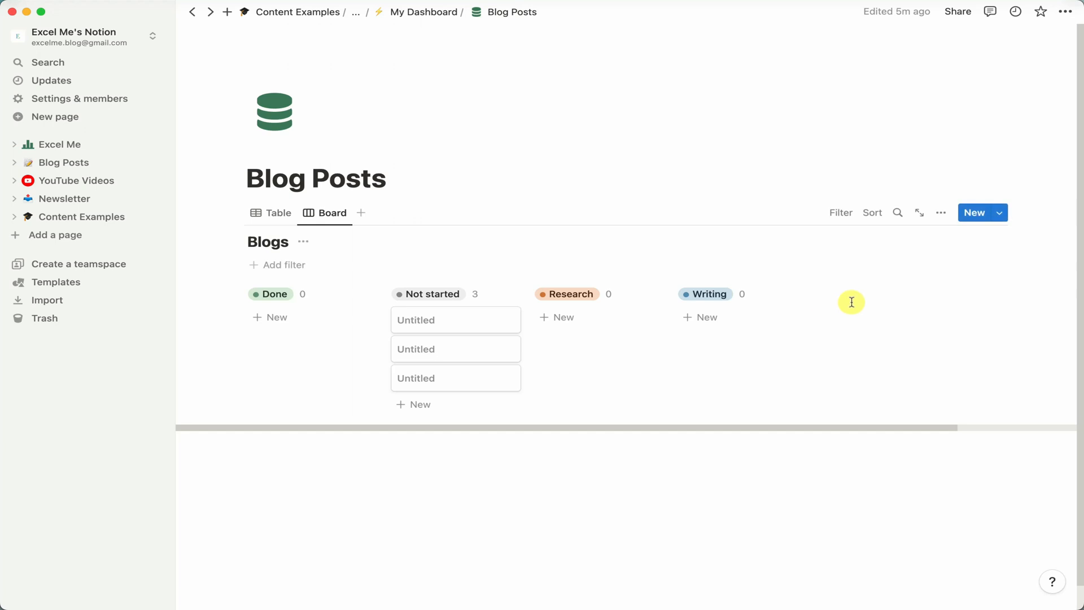
click(940, 213)
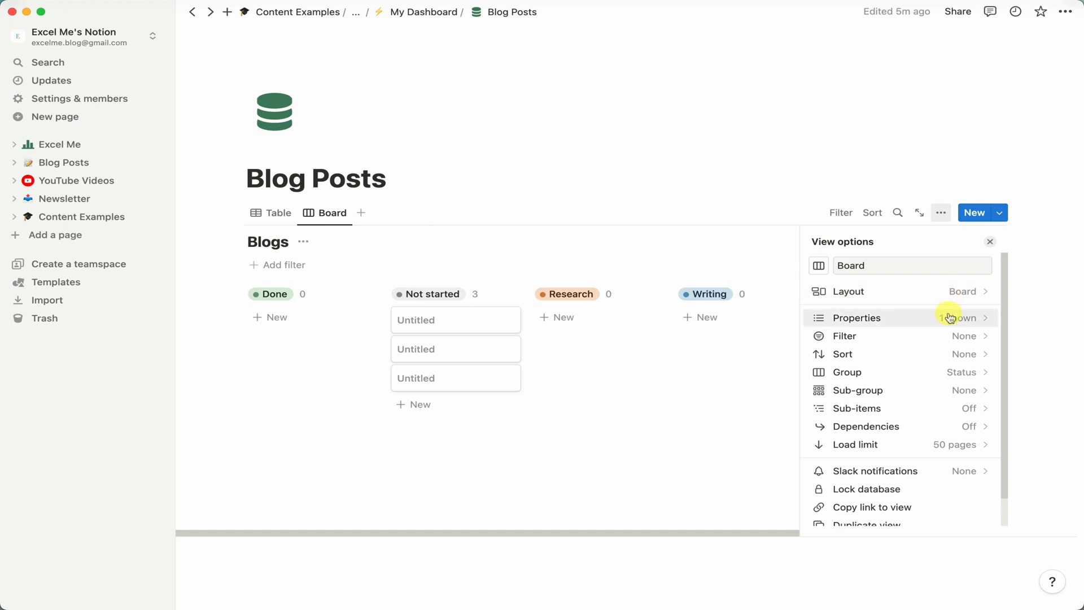
click(956, 291)
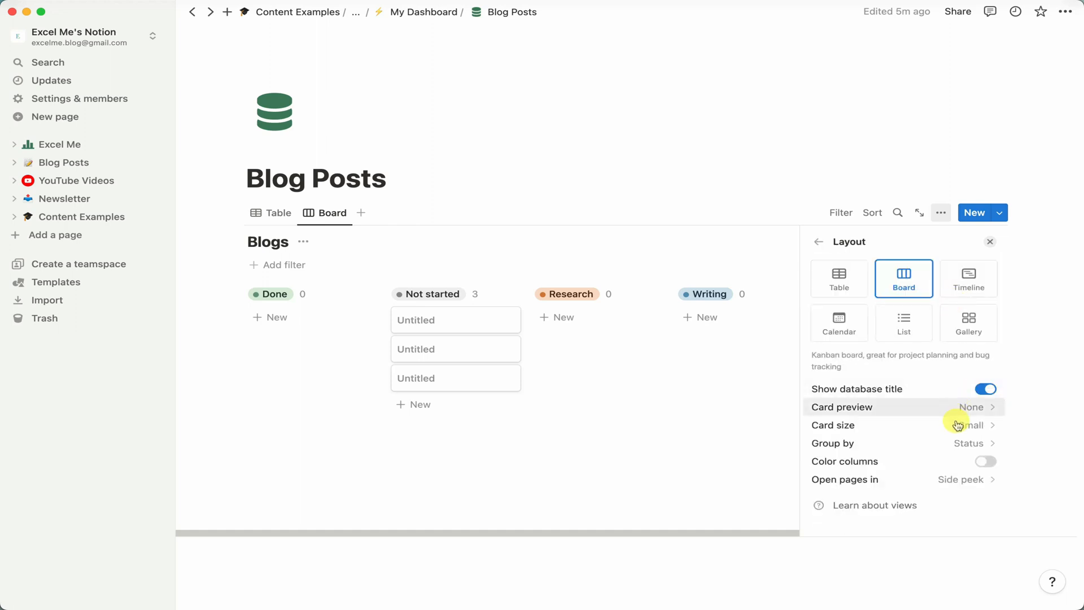
click(960, 444)
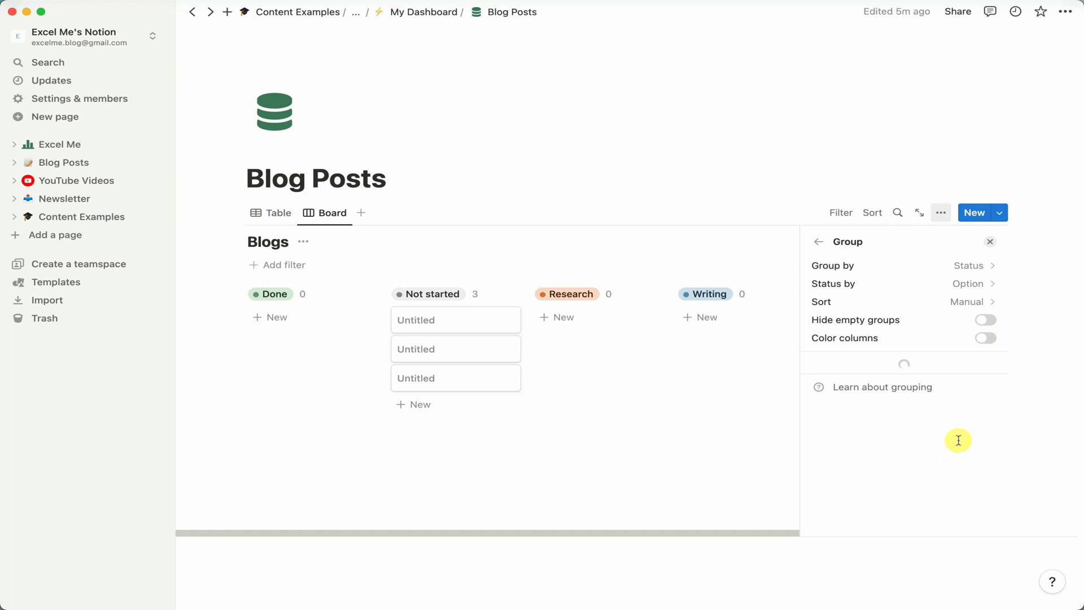
click(932, 302)
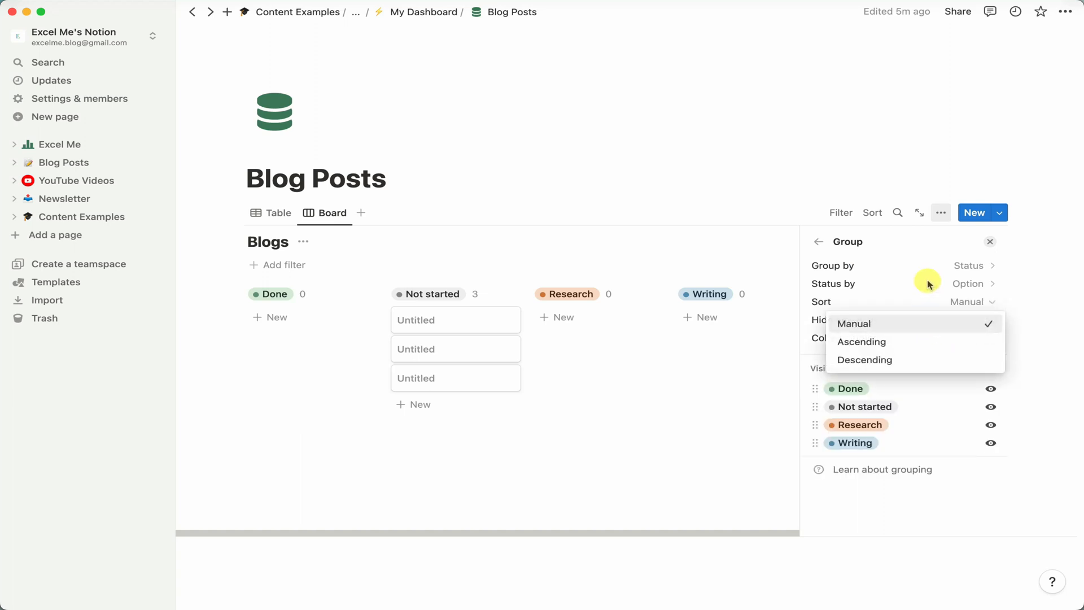
key(Escape)
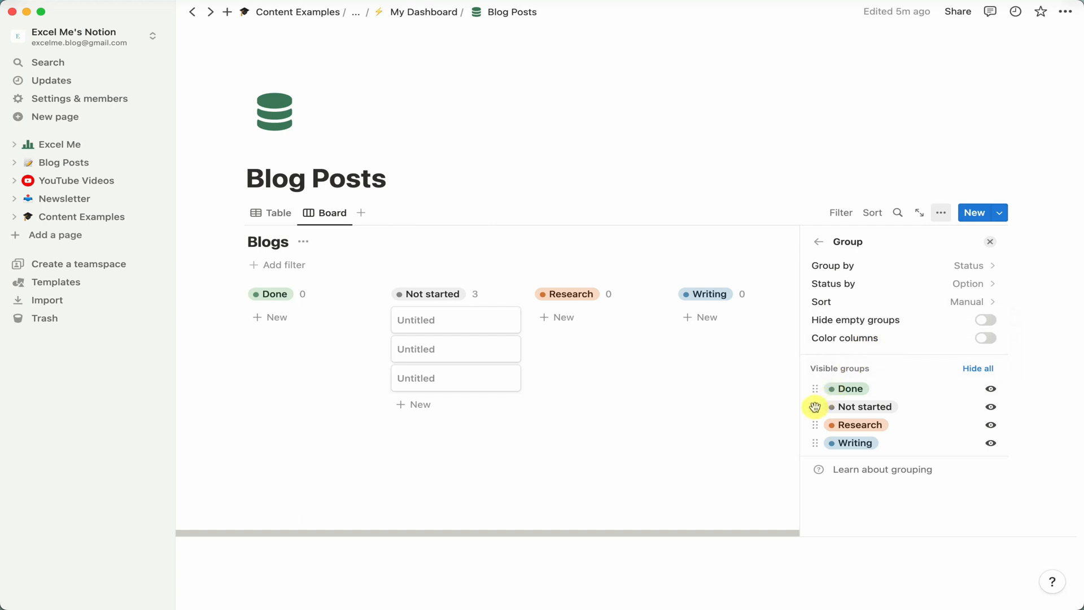
drag(815, 407, 816, 388)
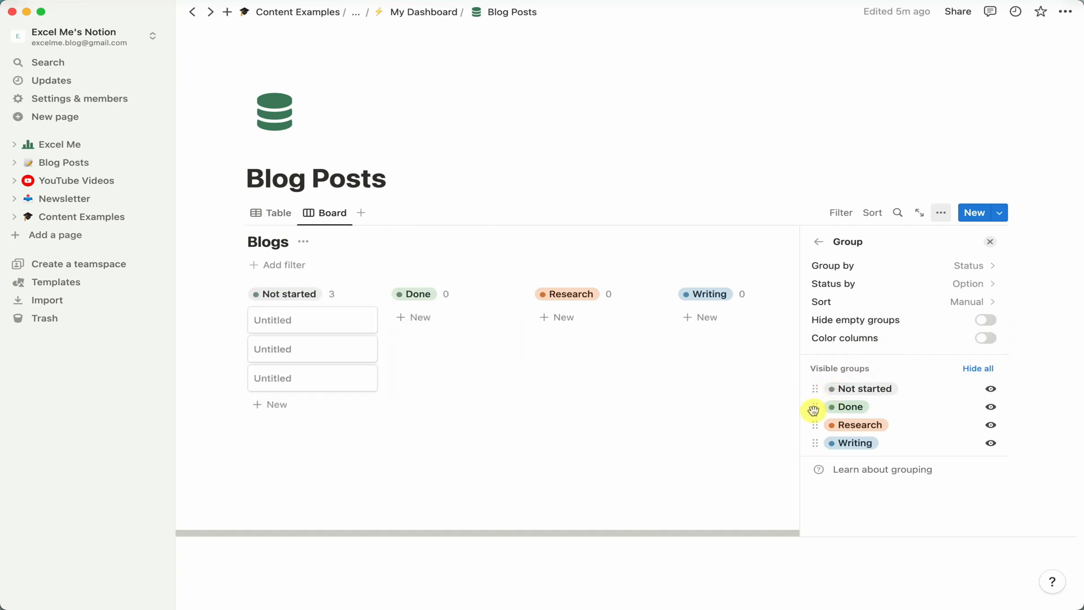
drag(814, 410, 814, 446)
click(989, 241)
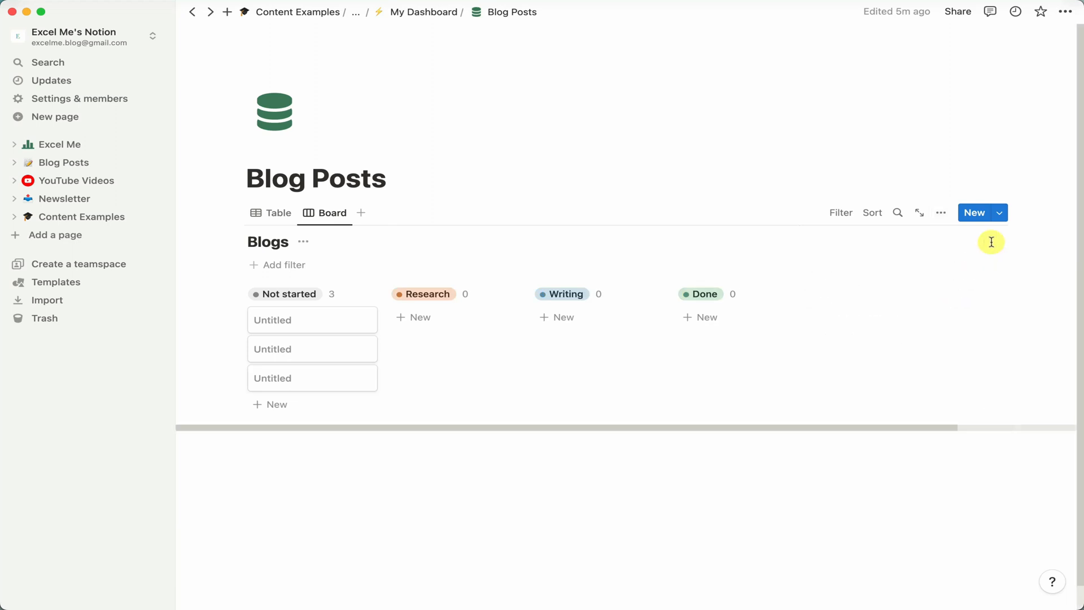
Rename the three Not started cards Post 1, Post 2 and Post 3.
click(321, 325)
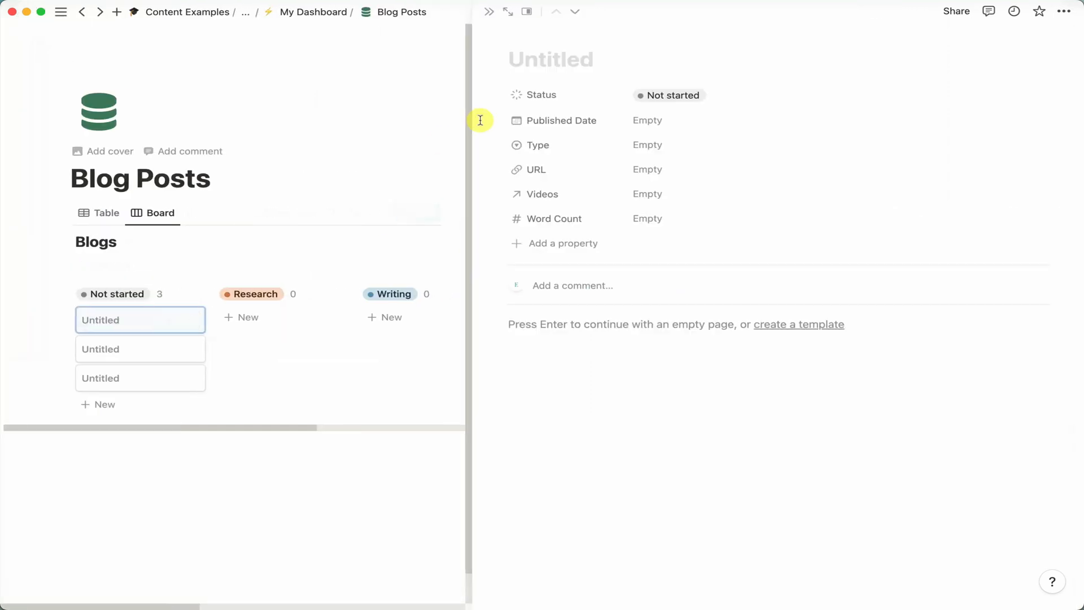
text(Post 1)
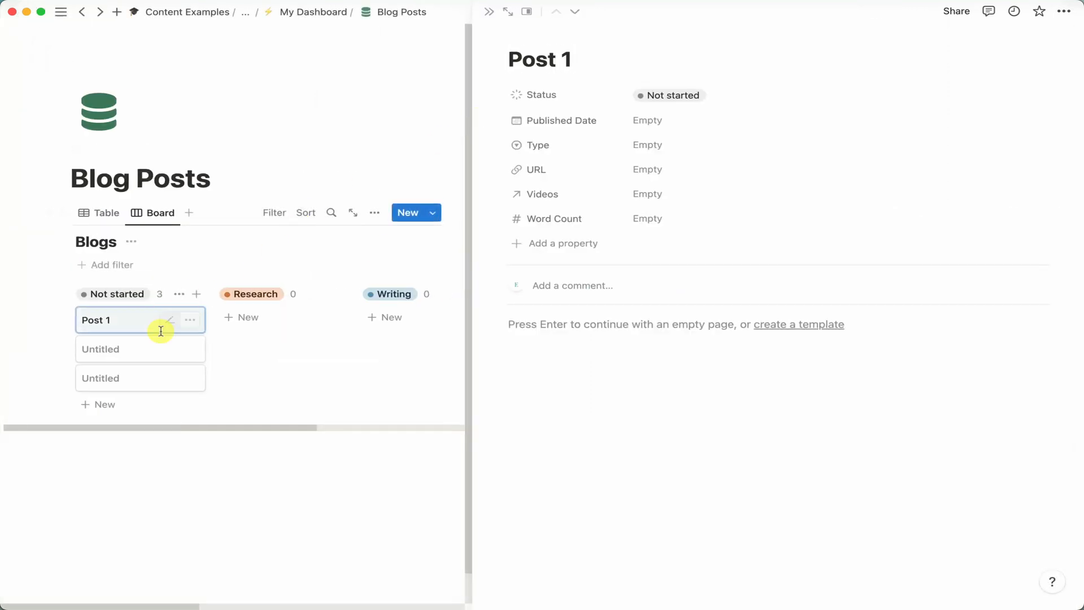
click(121, 350)
text(Post 2)
click(128, 378)
text(Post 3)
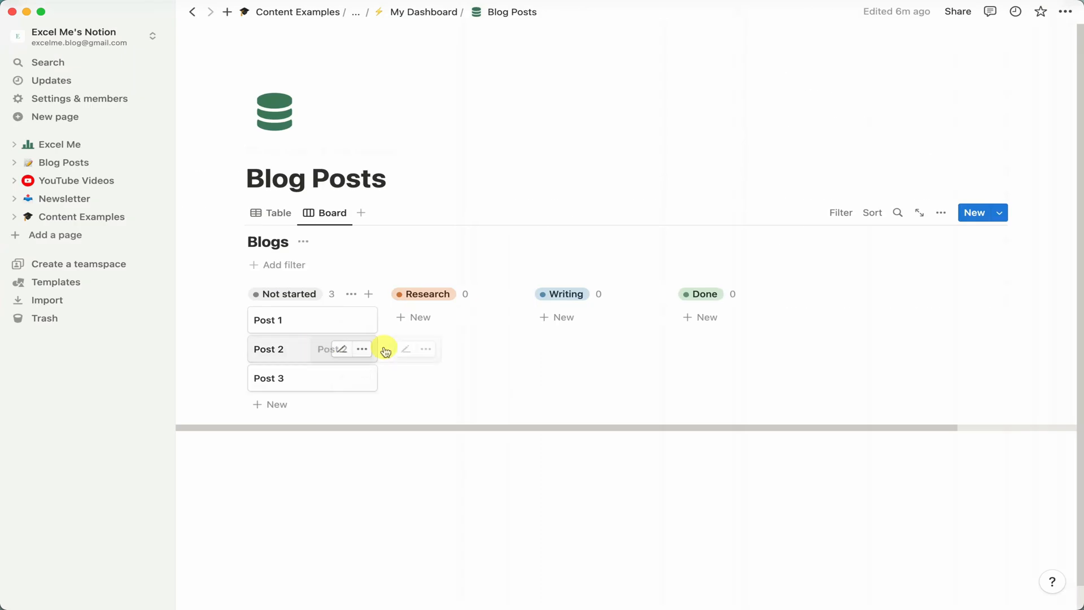
Move Post 2 into the Writing column and Post 3 into the Done column.
drag(386, 351, 460, 329)
drag(296, 356, 712, 319)
drag(471, 314, 588, 320)
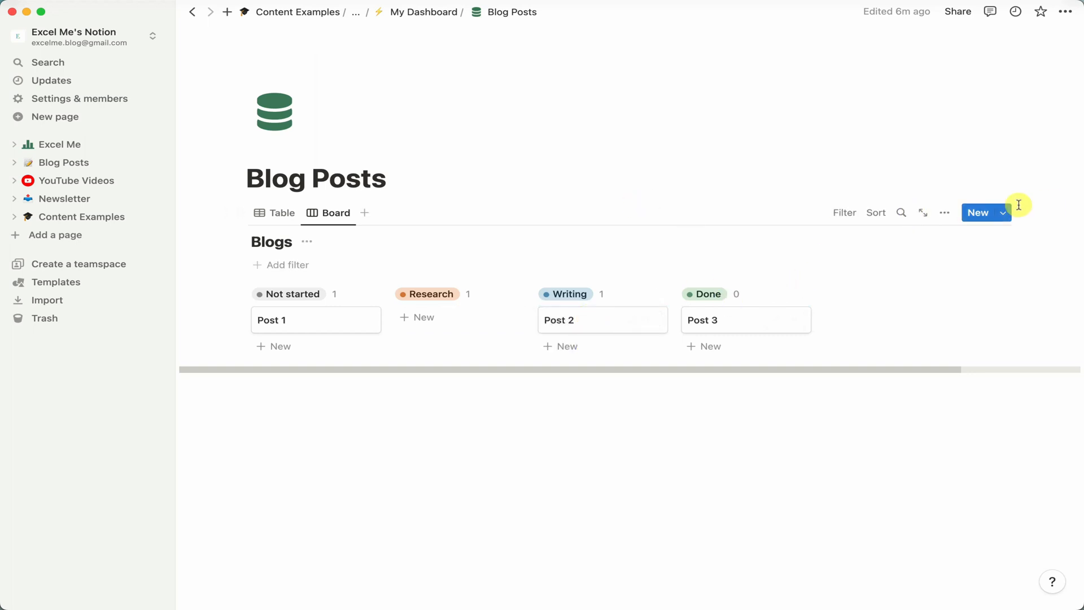
Create a new template for the Blogs database titled Blog Post Template.
click(1005, 213)
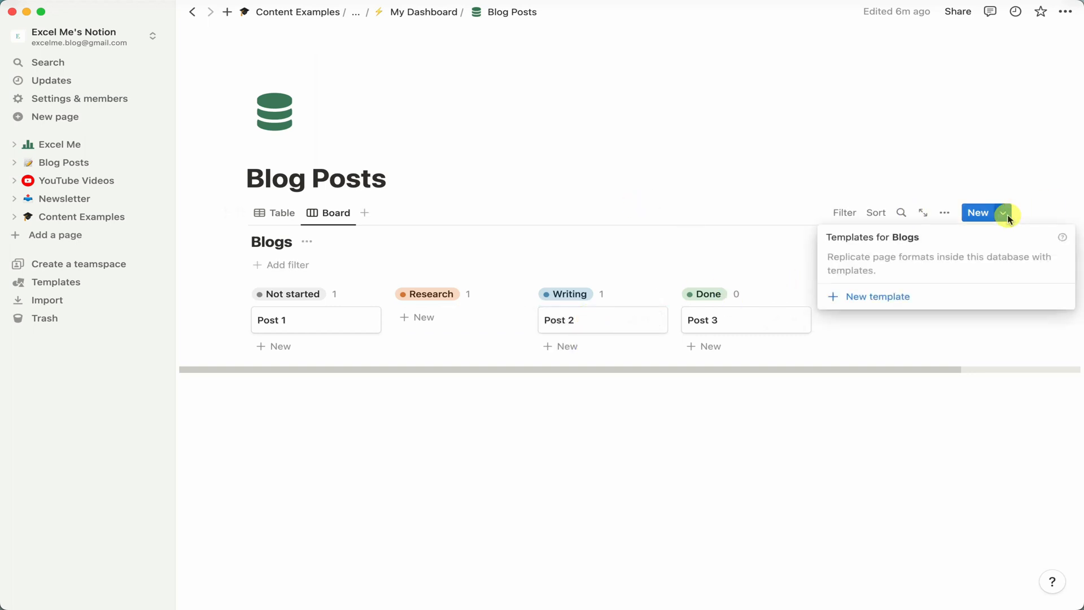
click(906, 299)
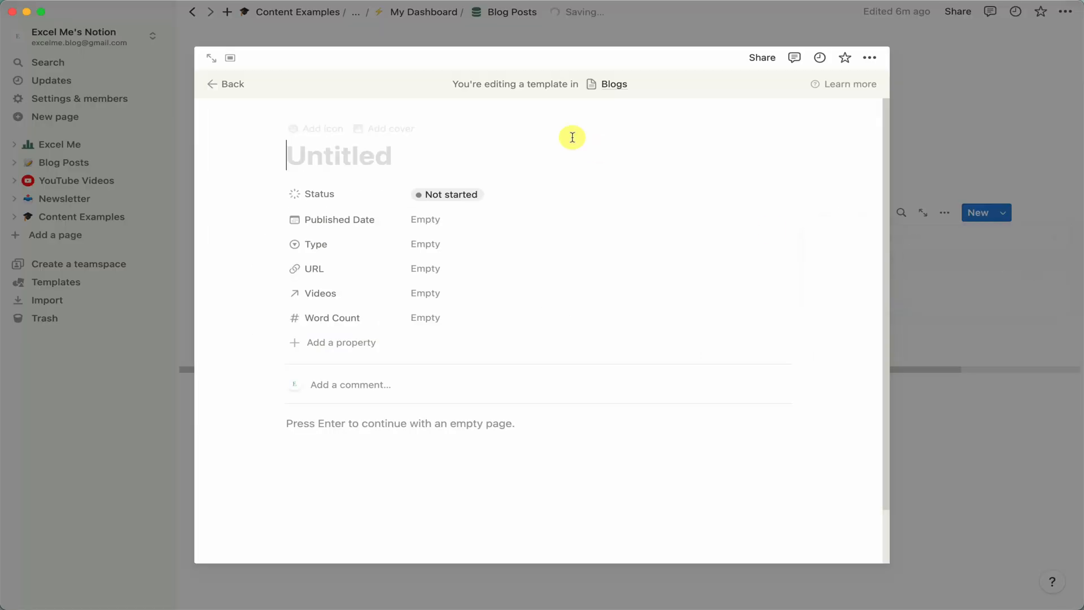
text(Blog Post Template)
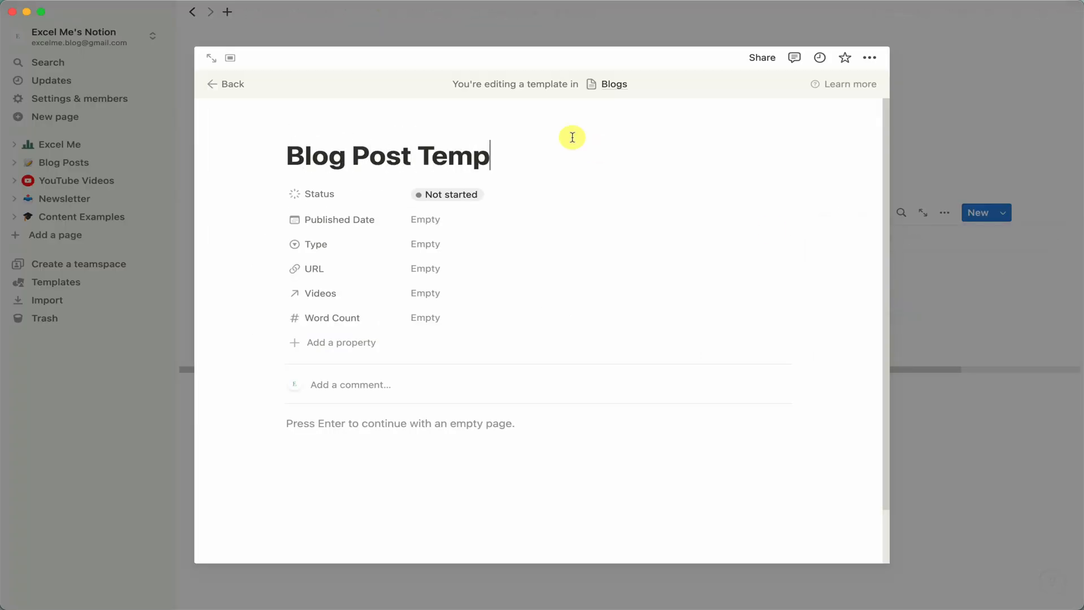
Write the template body lines Keyword Research -, Title Ideas - and Post Research -, then close the template.
click(320, 427)
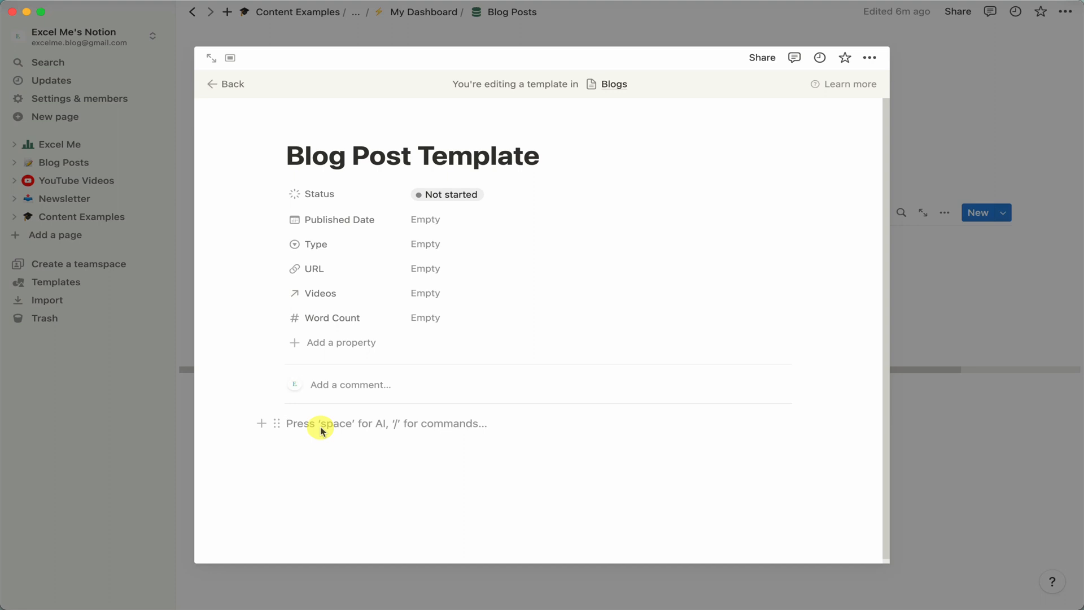
text(Key)
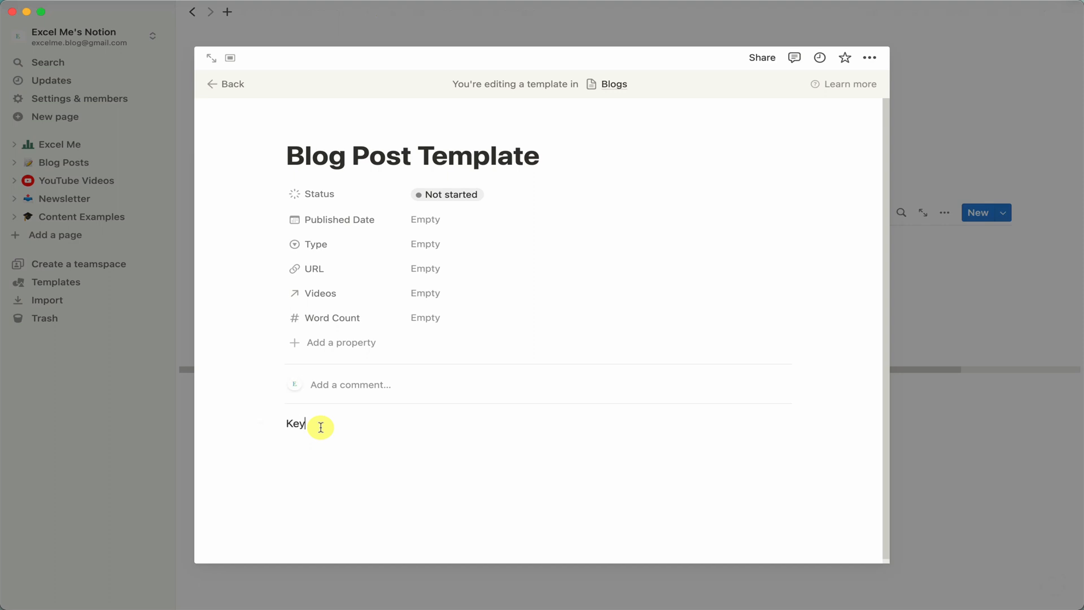
text(word Research -)
key(Return)
text(Title Ideas)
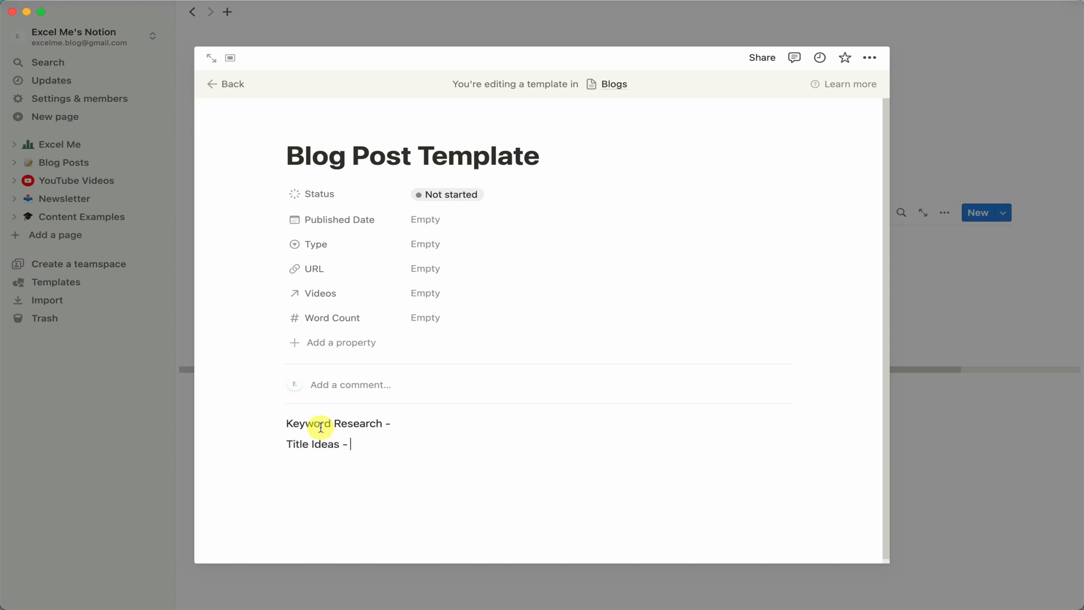
text( -)
key(Return)
key(Return)
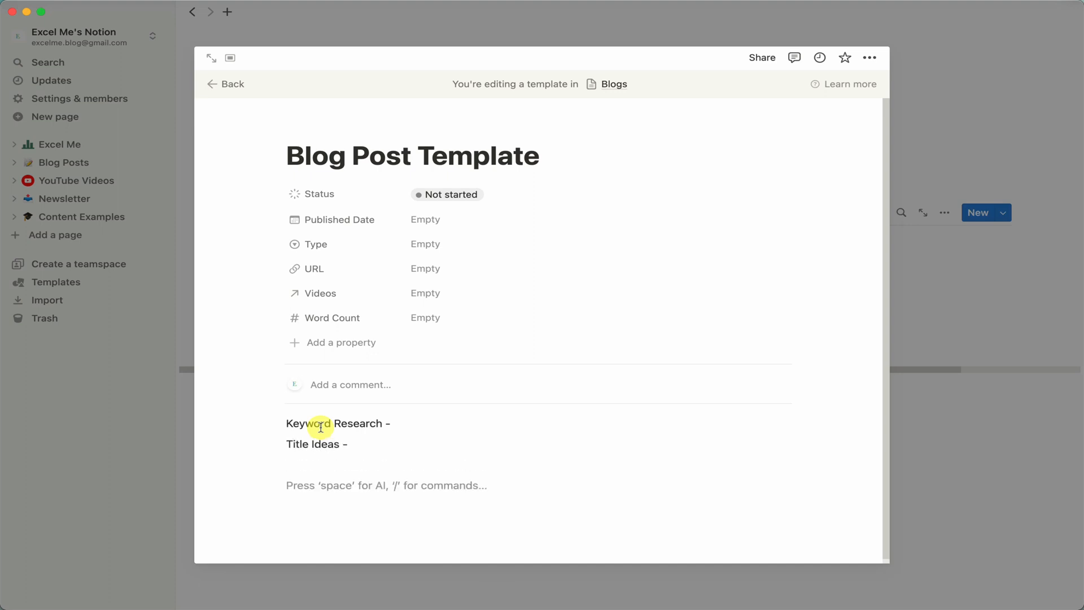
text(B)
key(BackSpace)
text(P)
key(BackSpace)
text(Post Research -)
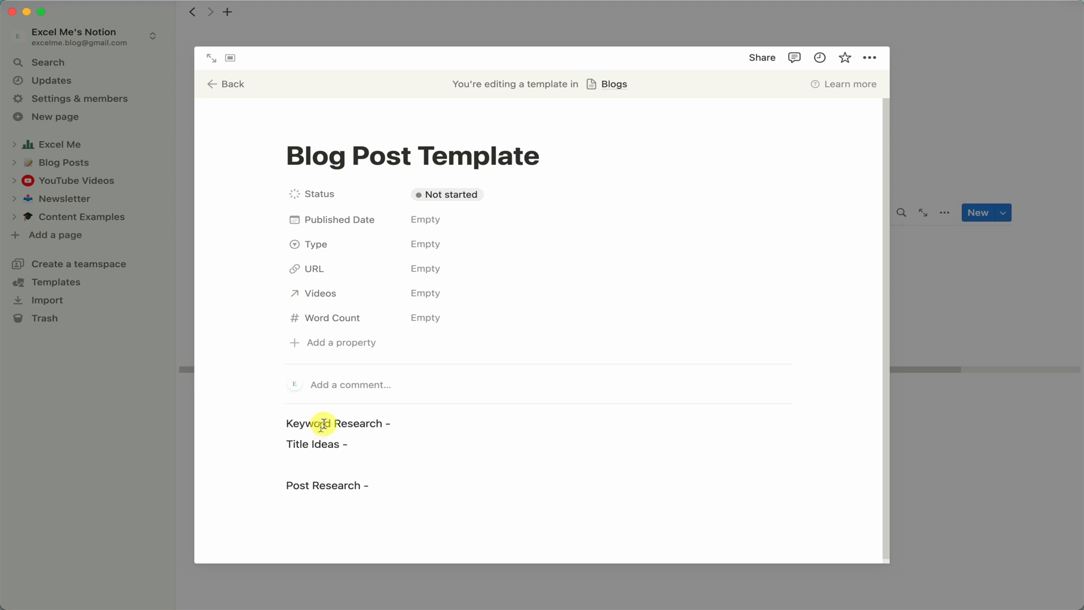
scroll(329, 413, down, 1)
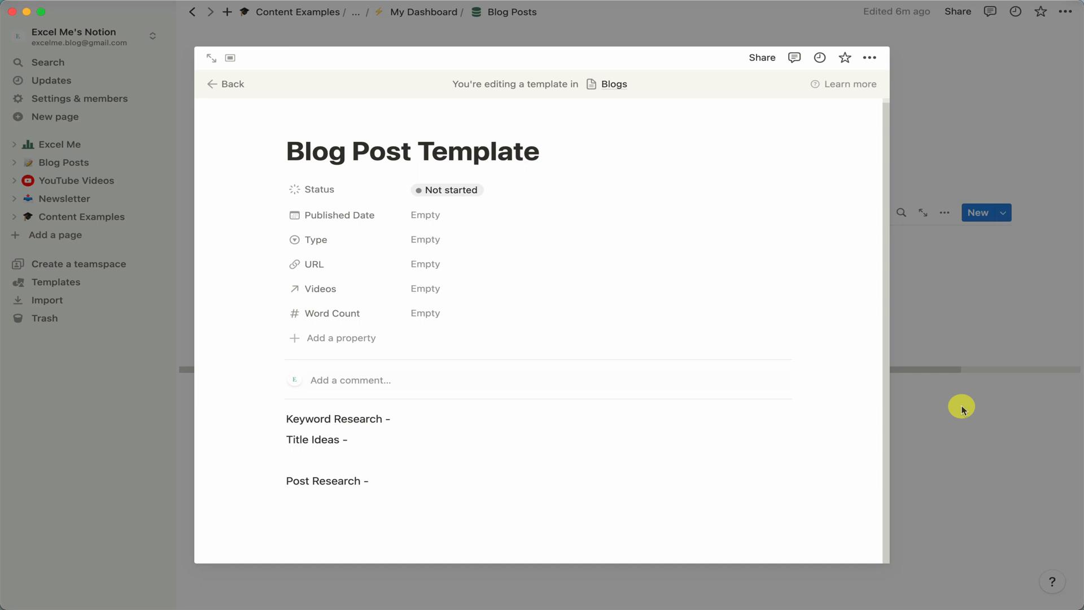
click(958, 436)
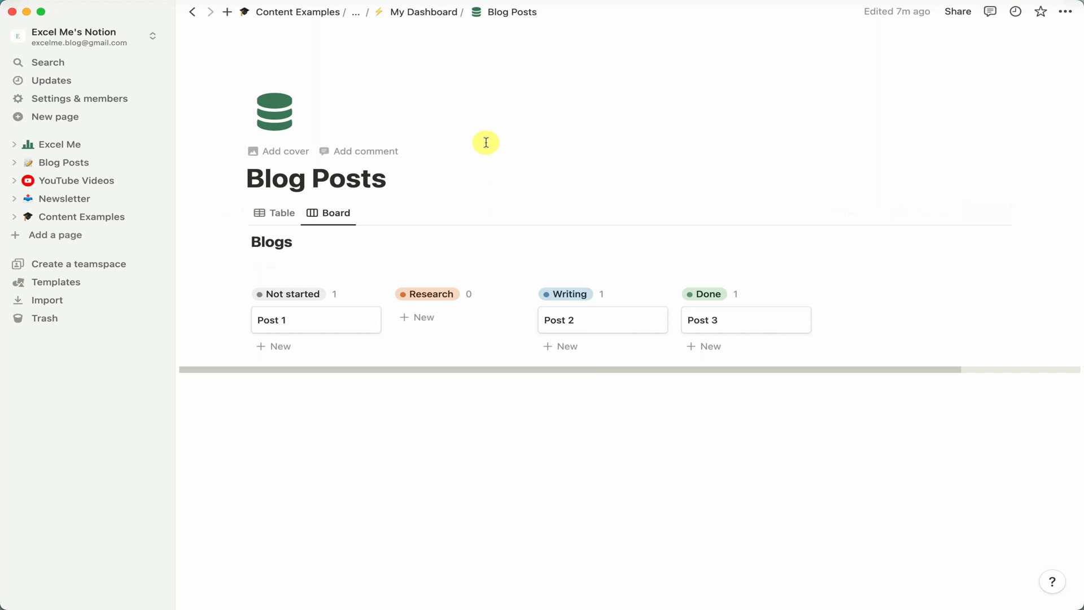
Add a Calendar view to the Blog Posts database.
click(430, 15)
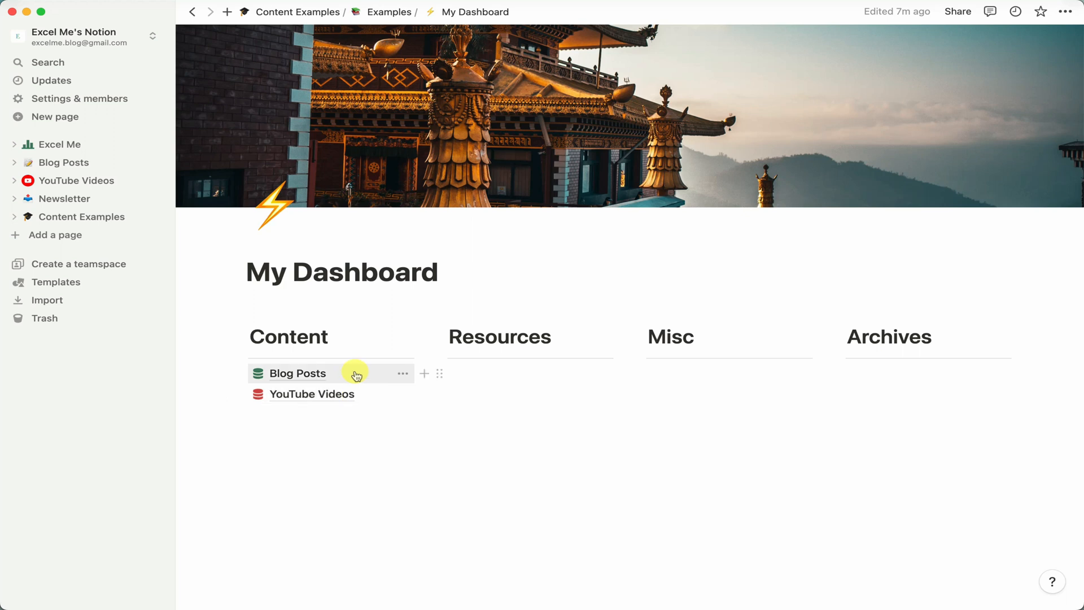
click(355, 373)
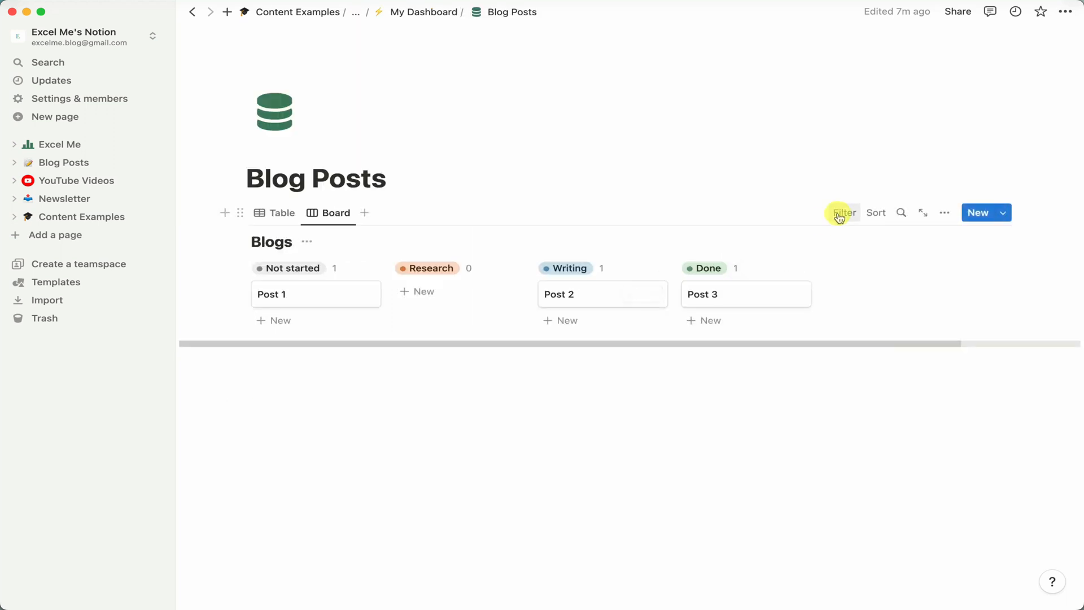
click(346, 217)
click(412, 204)
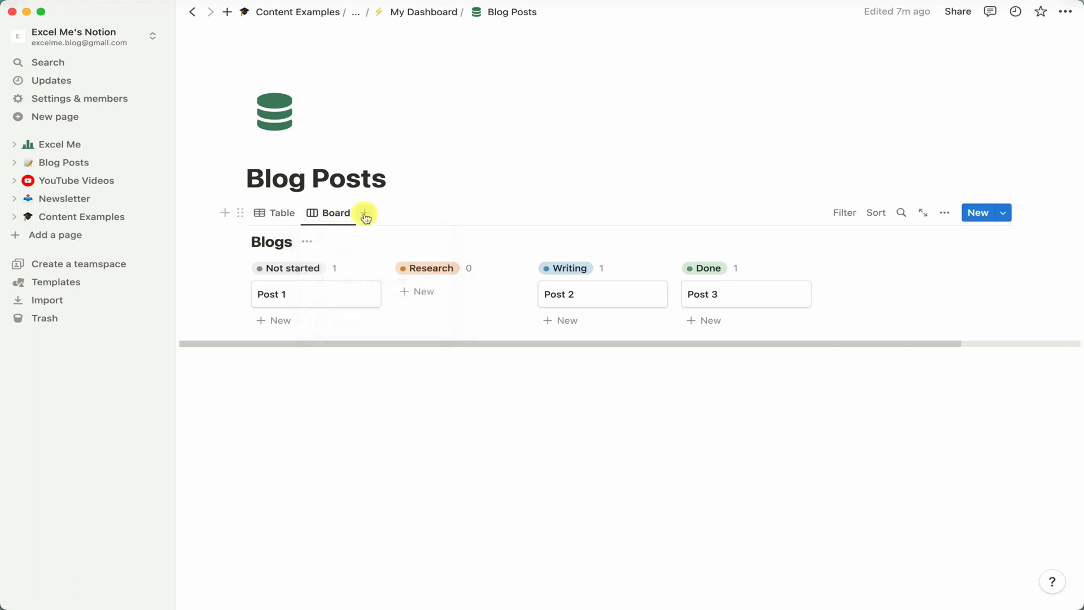
click(365, 215)
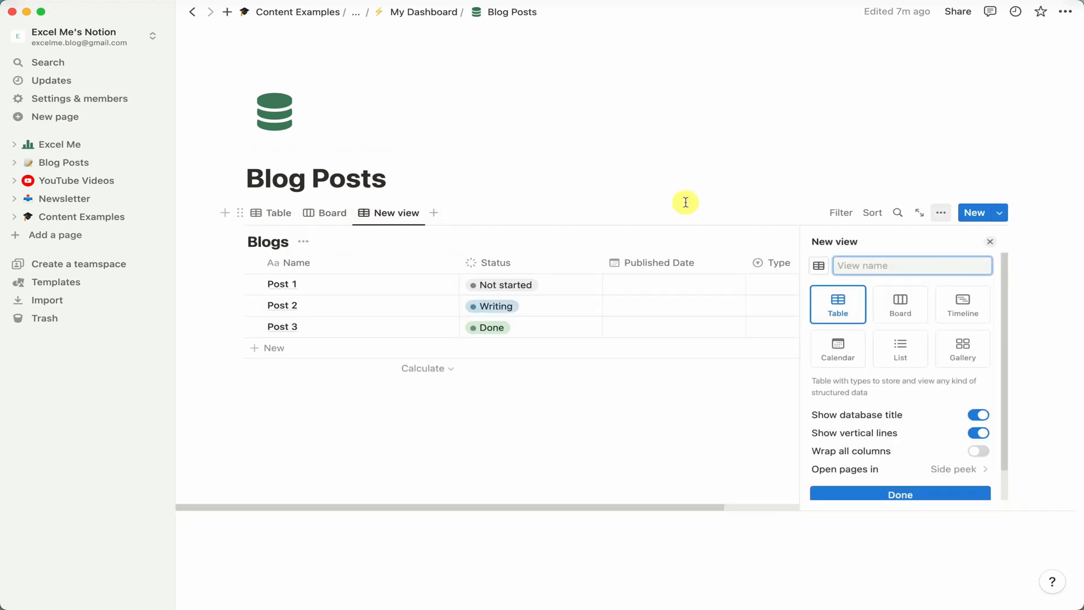
click(838, 347)
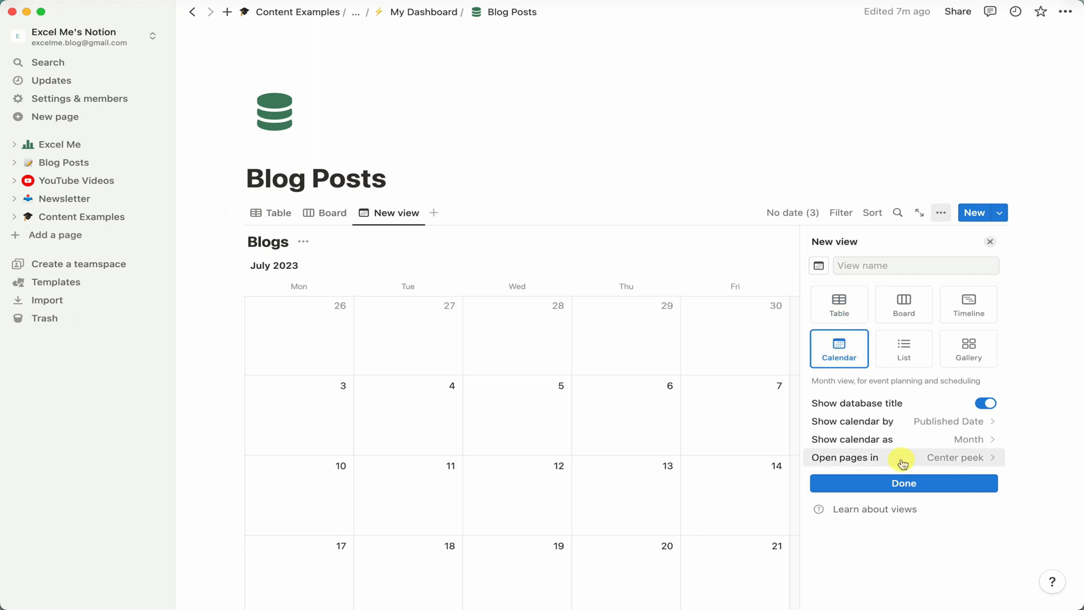
click(946, 486)
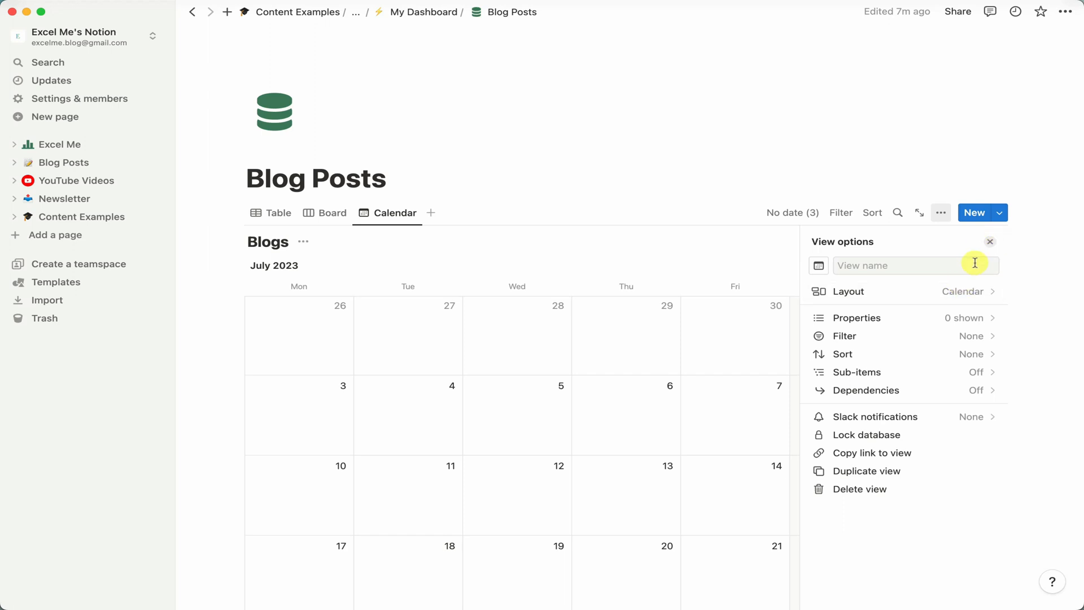
click(990, 241)
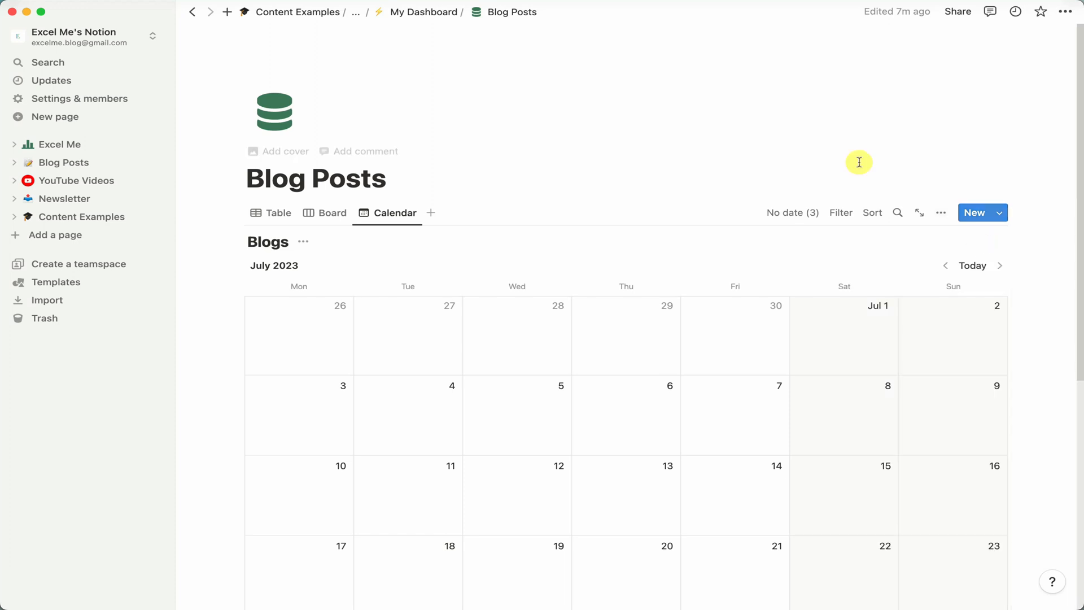
Create a sub-page named Content Calendar in the dashboard's Resources column.
click(436, 23)
click(497, 376)
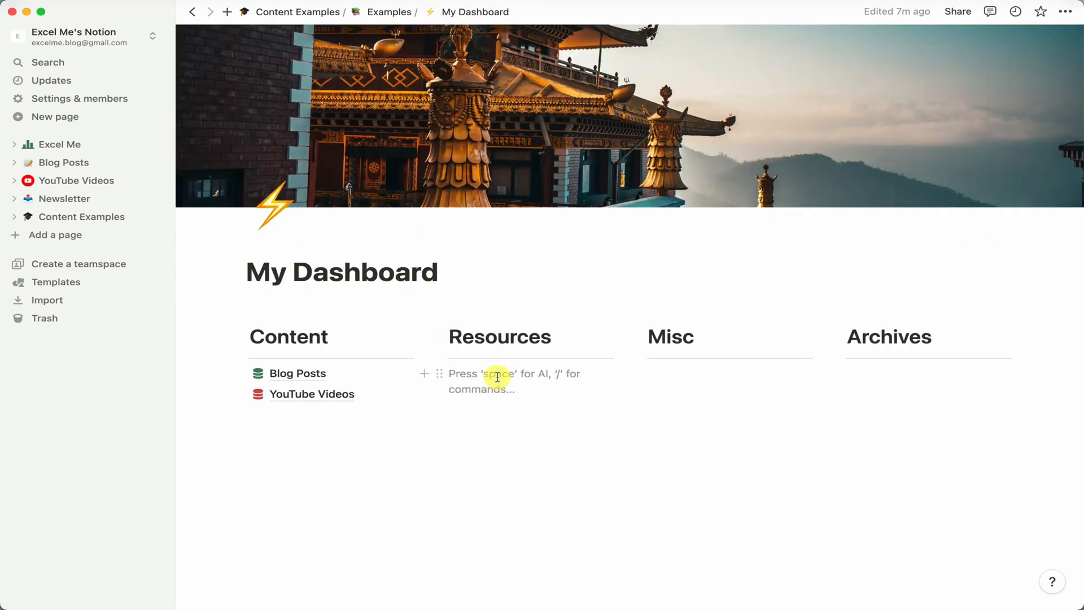
text(/page)
key(Return)
text(Conte)
key(BackSpace)
text(ontent Ca)
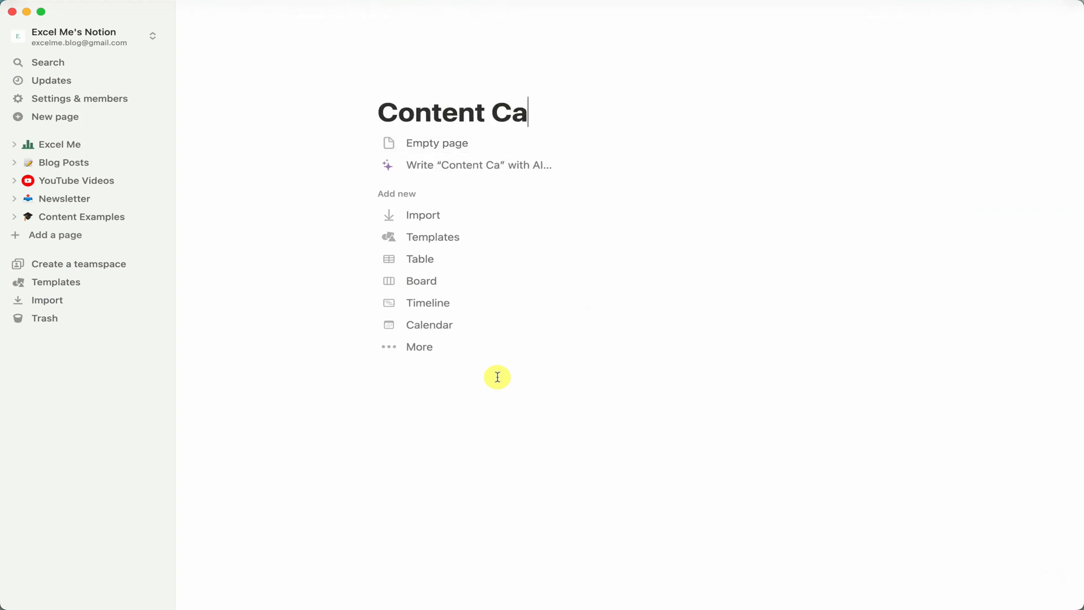
text(lendar)
key(Return)
Insert a linked view of the Blogs database on the Content Calendar page, shown as a Calendar.
text(/linked)
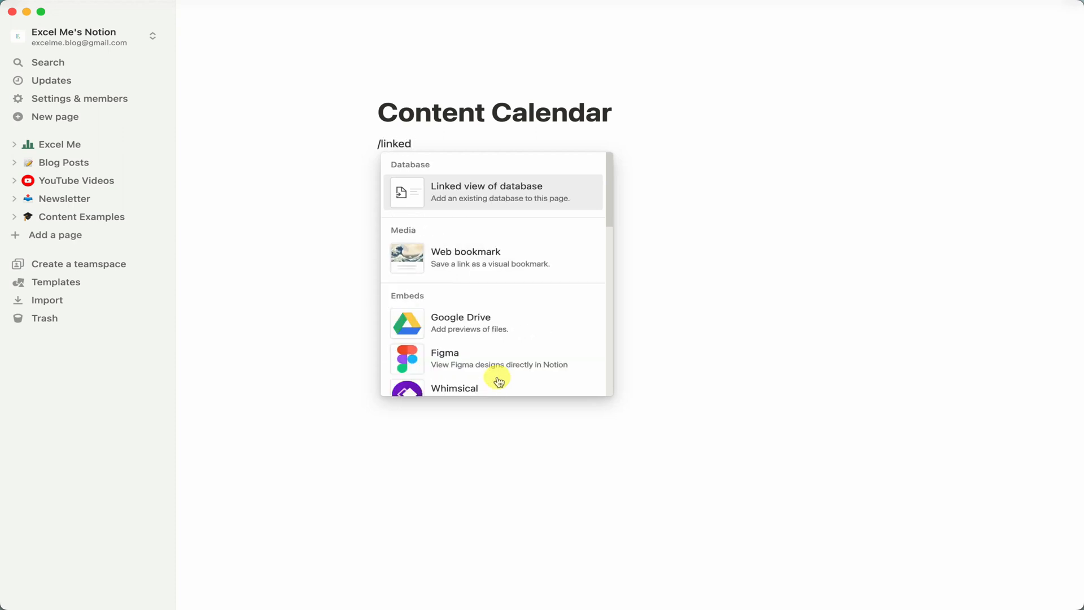
key(Return)
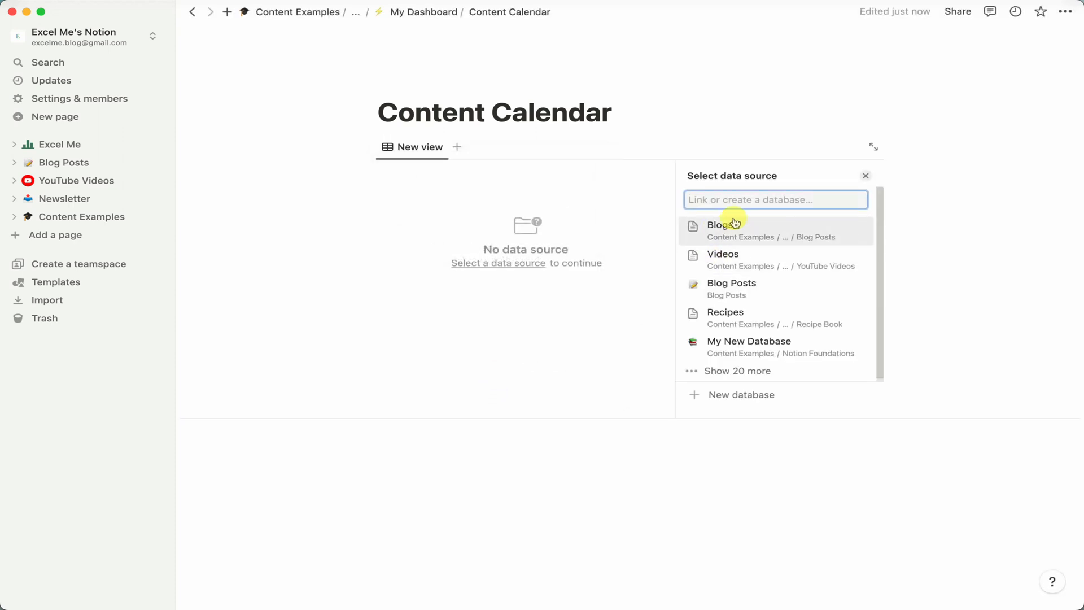
click(734, 223)
click(727, 218)
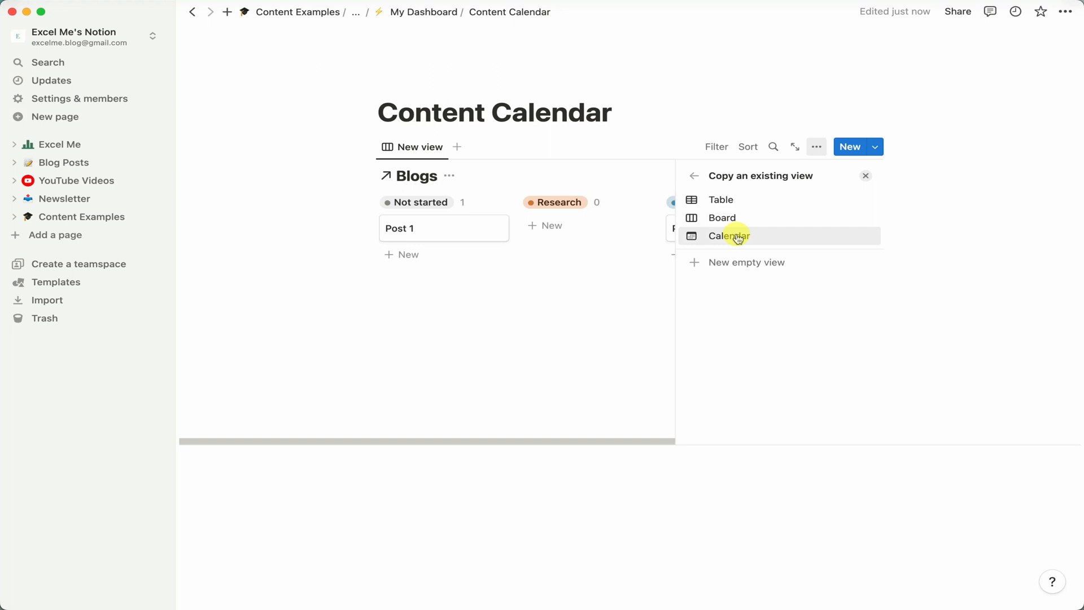
click(735, 236)
click(738, 237)
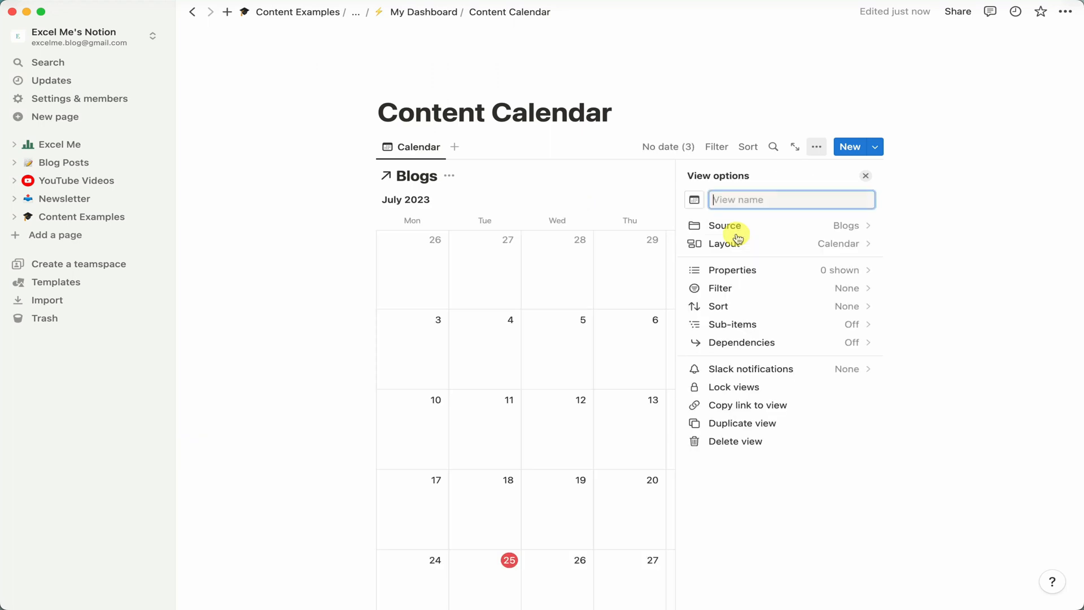
click(866, 176)
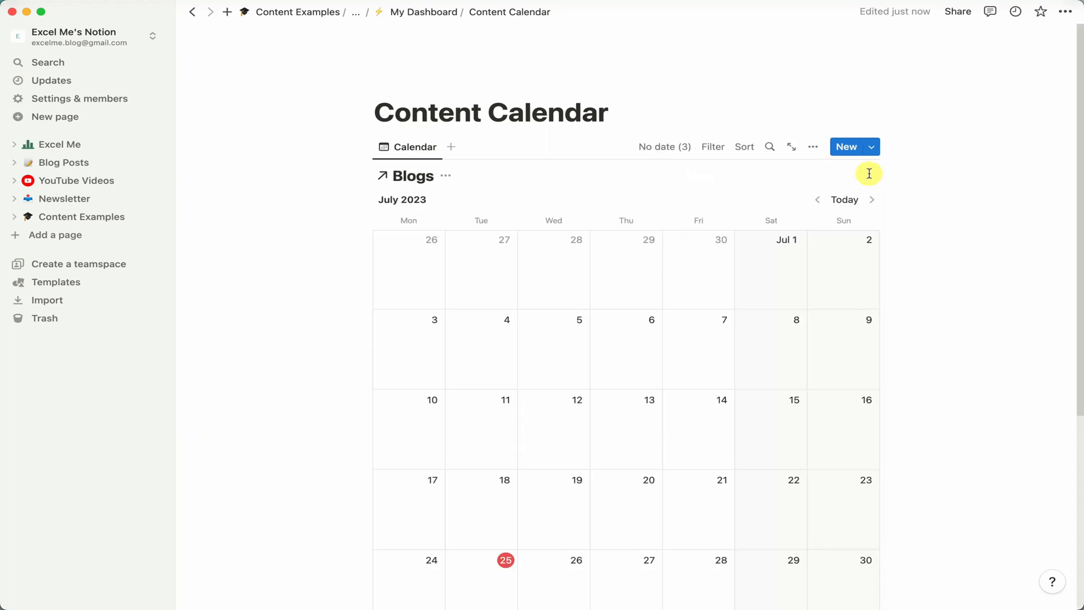
Switch the Content Calendar page to full width.
click(1062, 15)
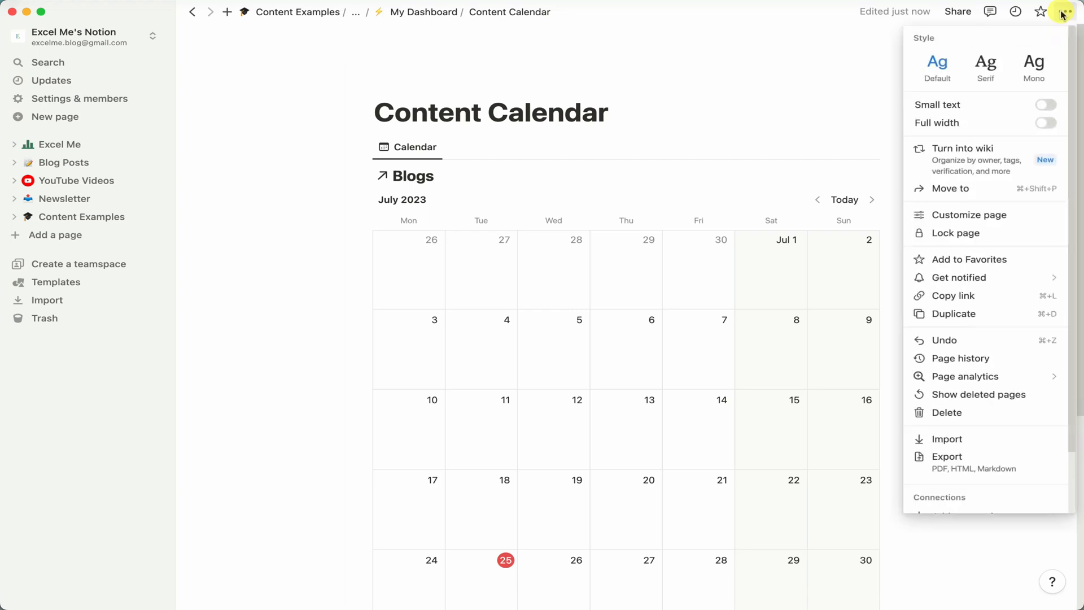
click(1049, 127)
click(794, 99)
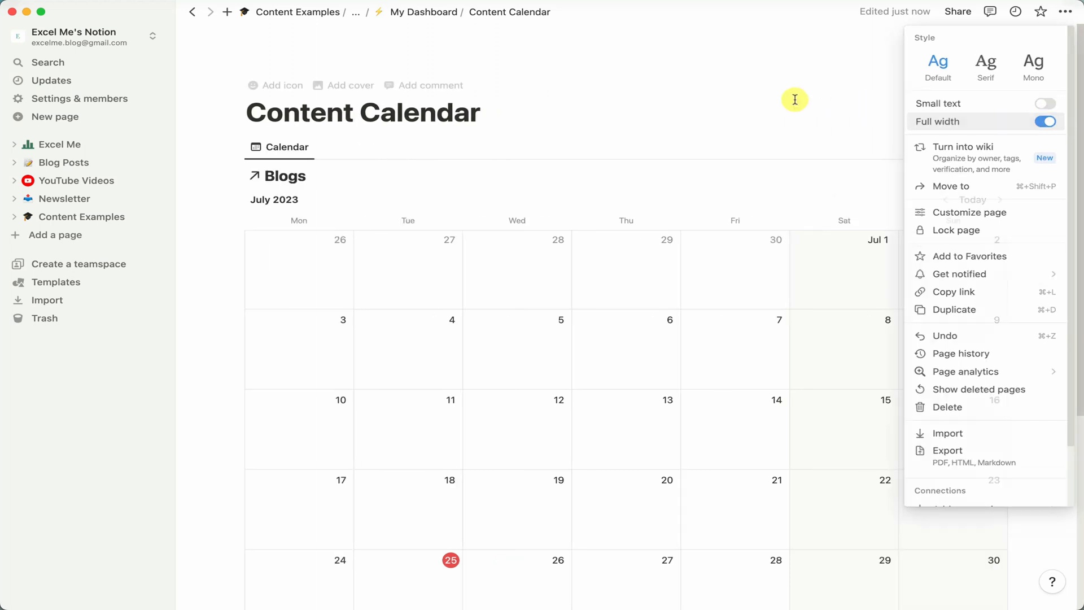
scroll(658, 85, down, 4)
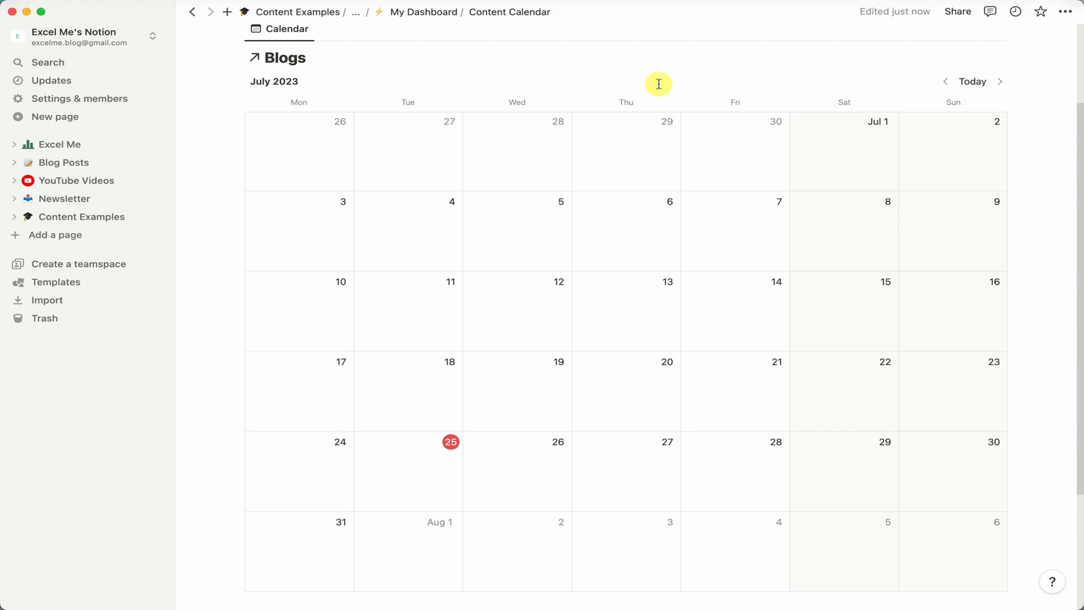
Return to My Dashboard and create a sub-page named Goals 2023 in the Misc column.
click(432, 12)
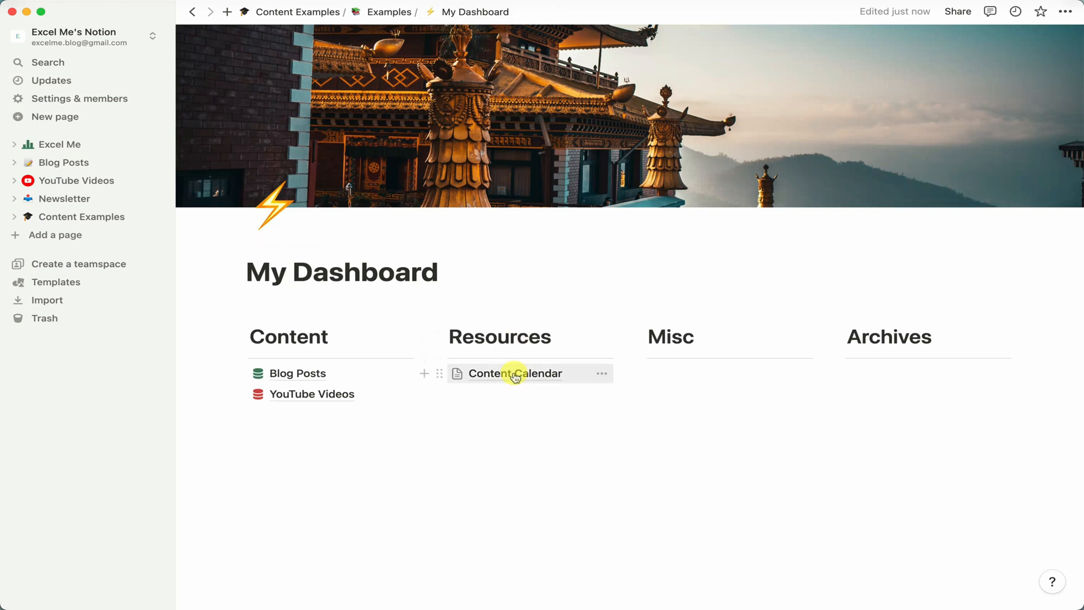
click(511, 393)
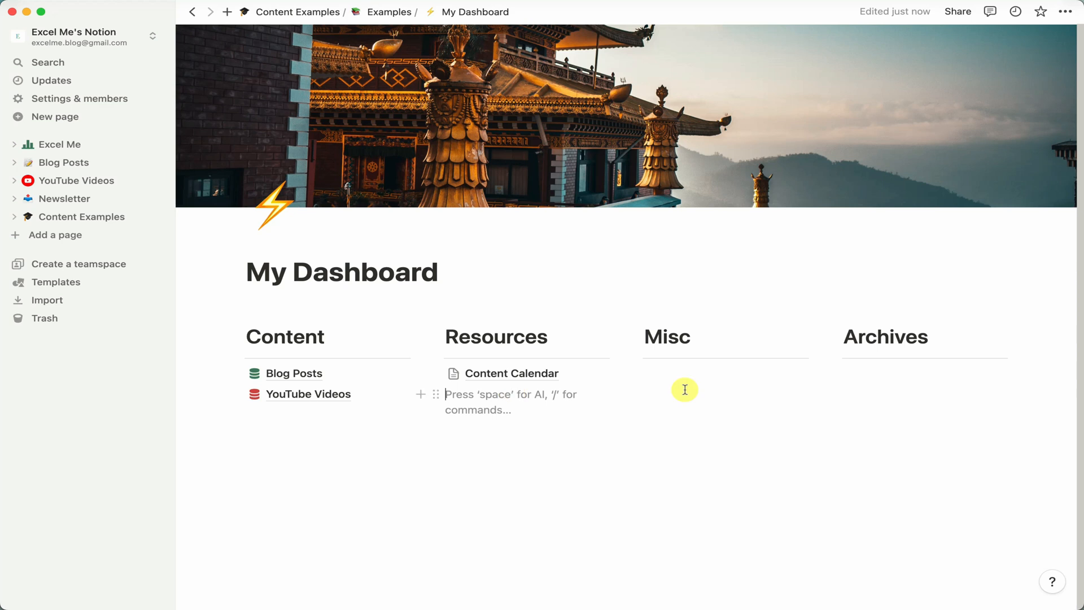
click(712, 380)
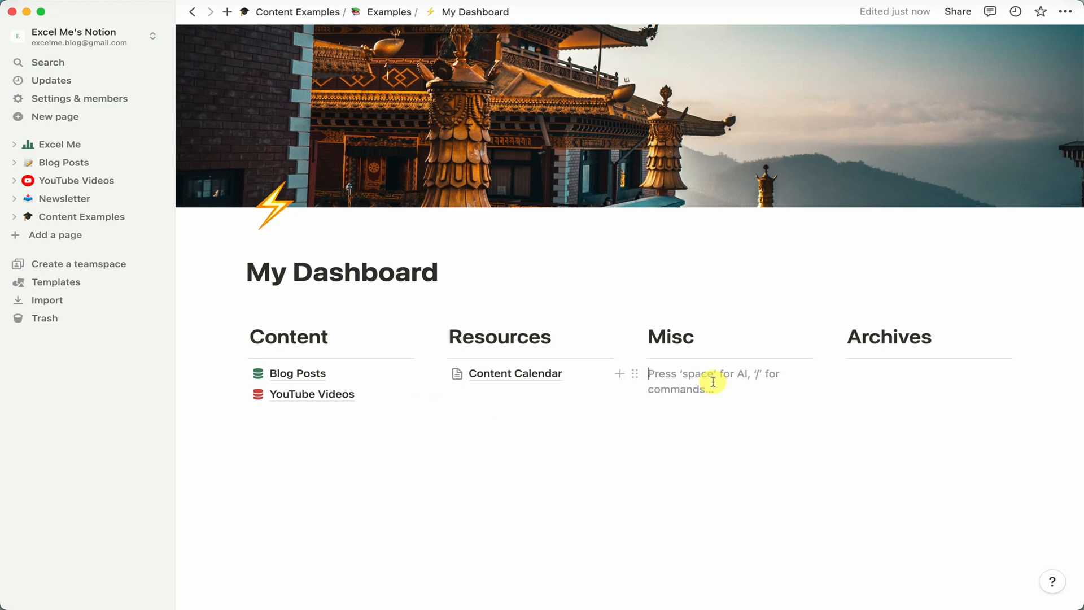
text(/page)
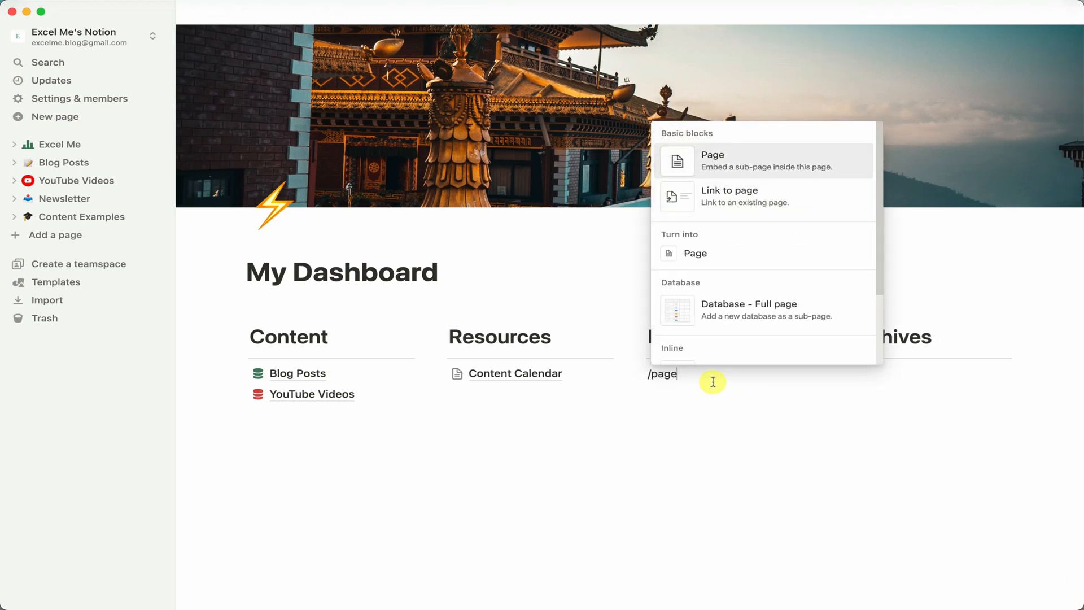
key(Return)
text(G)
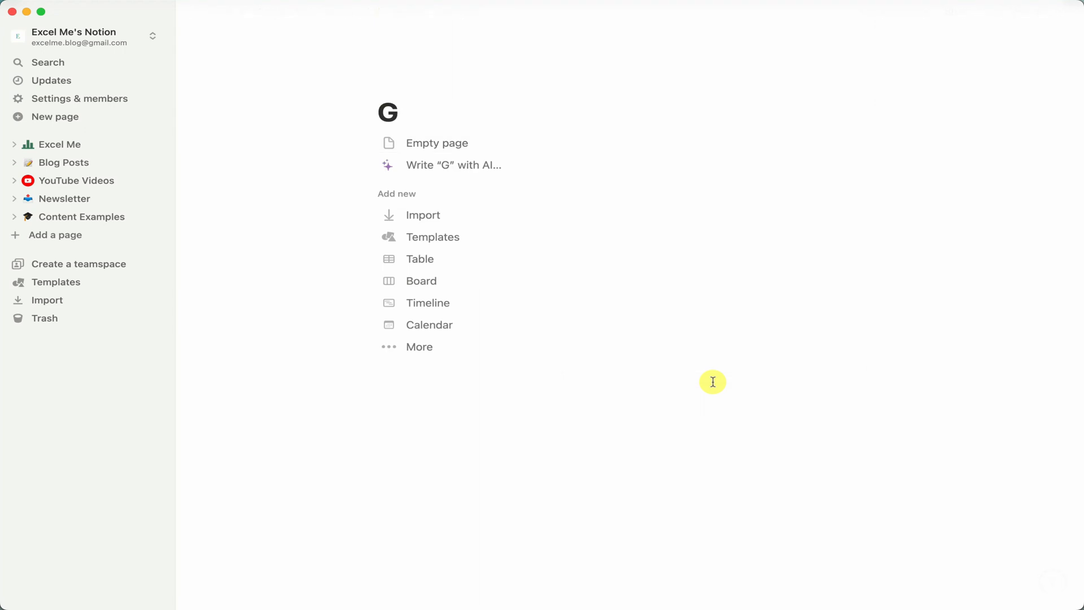
text(oals 2023)
key(Return)
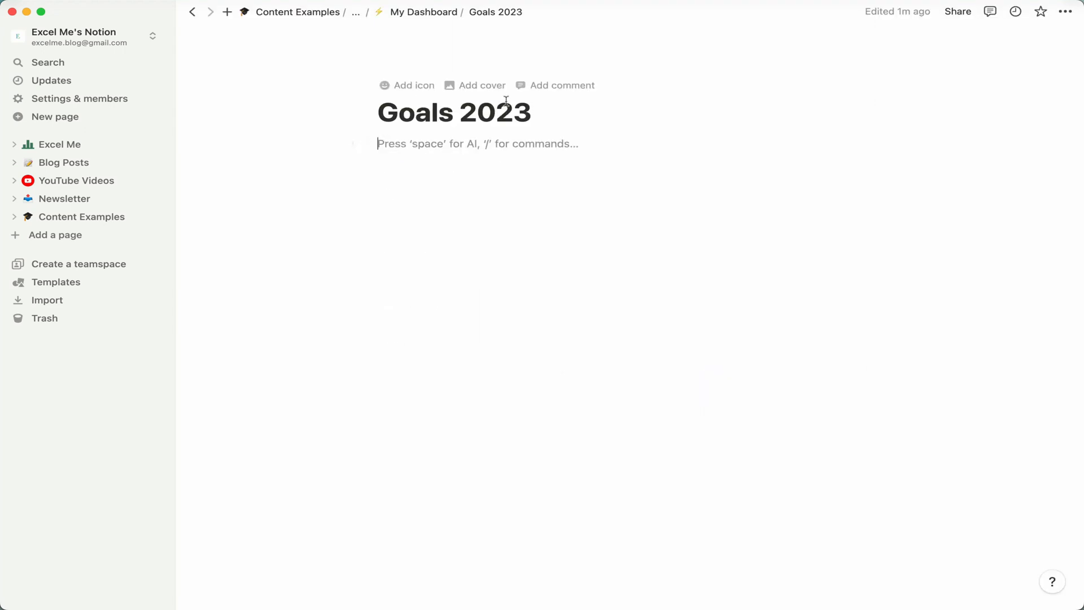
Give the Goals 2023 page a mountain emoji icon.
click(407, 90)
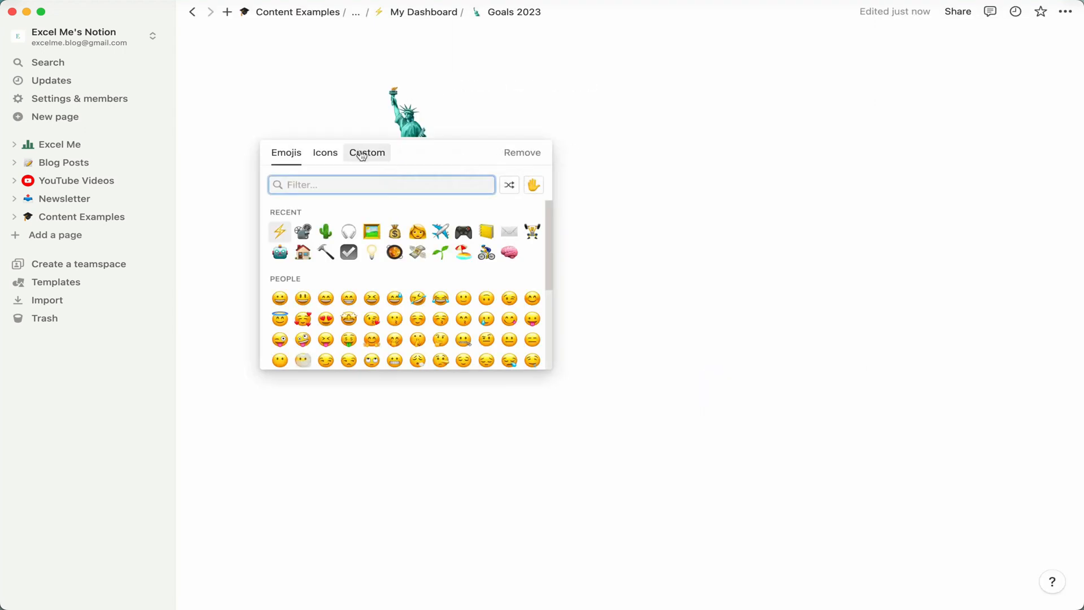
text(mountain)
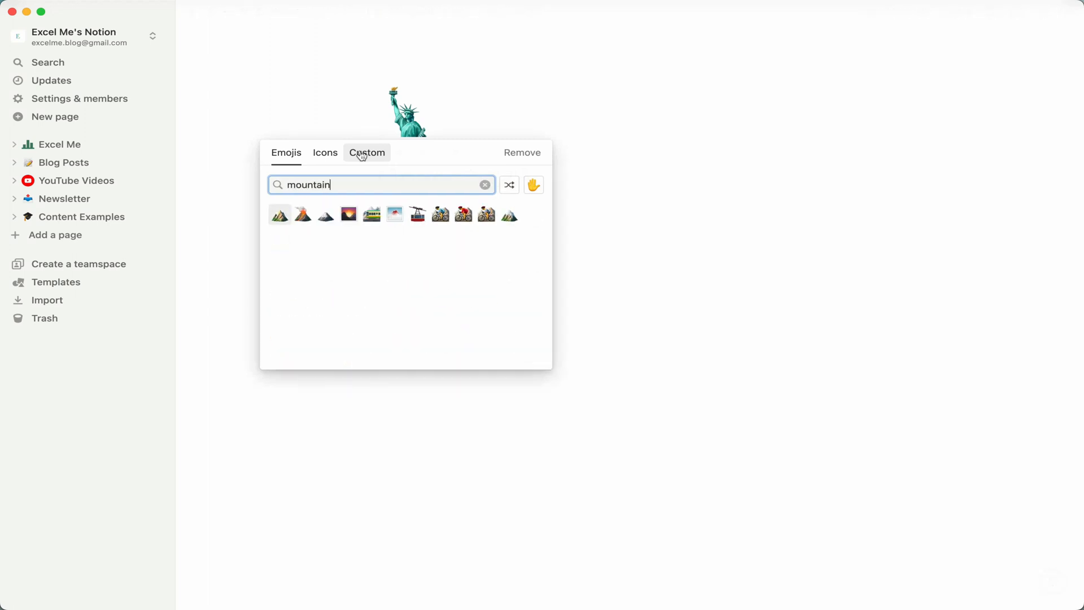
click(280, 215)
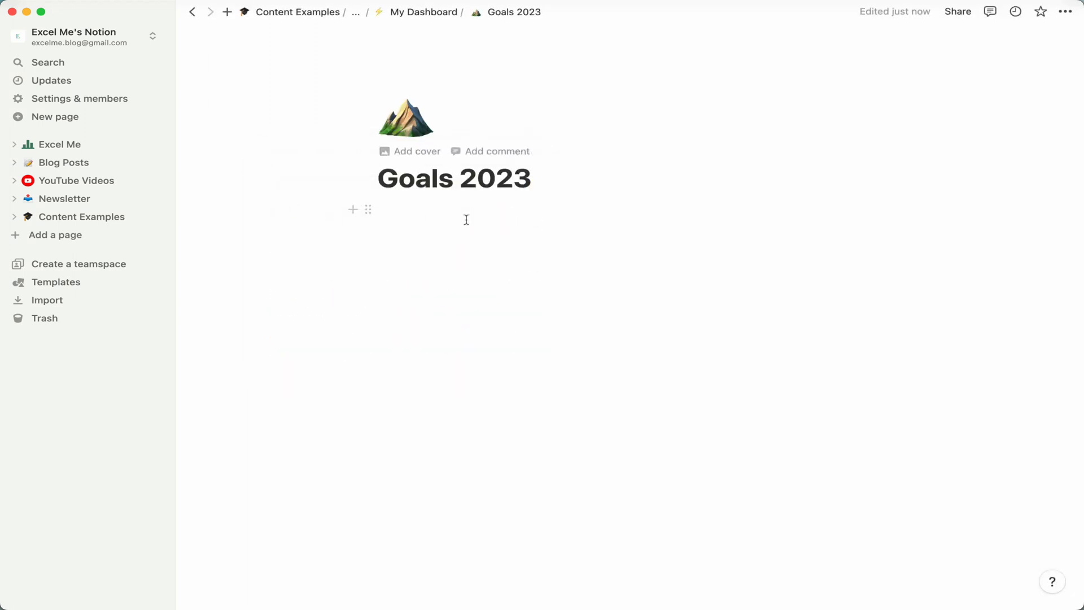
Create a new inline database titled Goals on the Goals 2023 page.
click(466, 219)
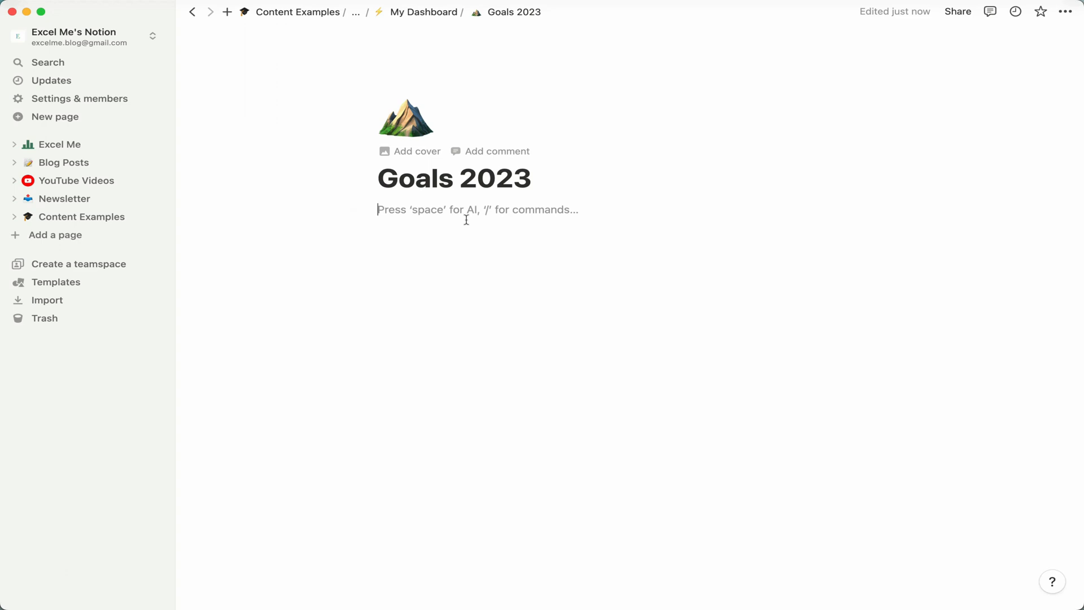
text(/linked)
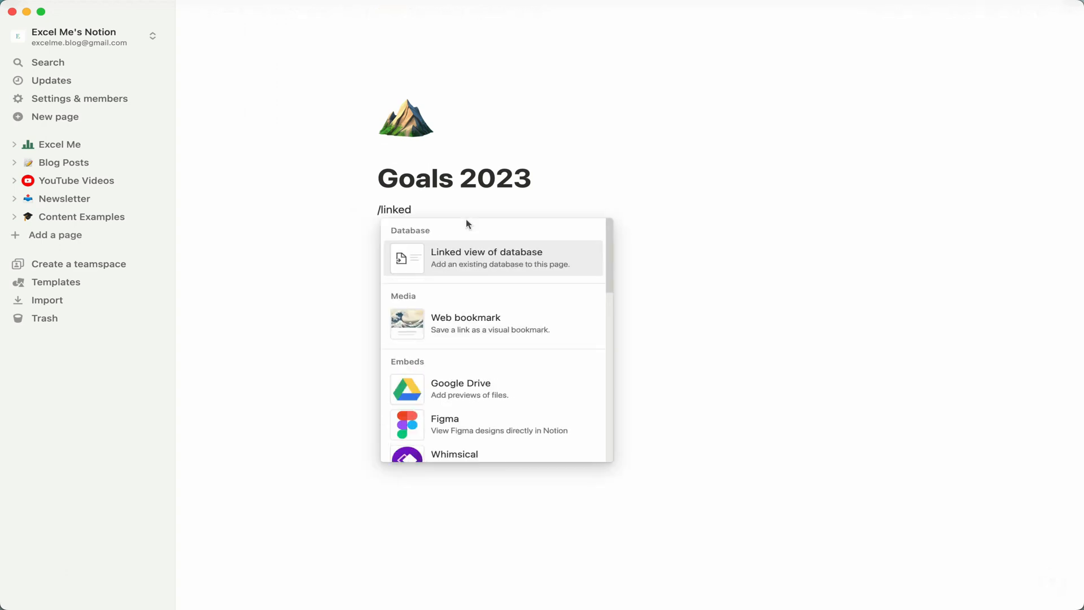
key(Return)
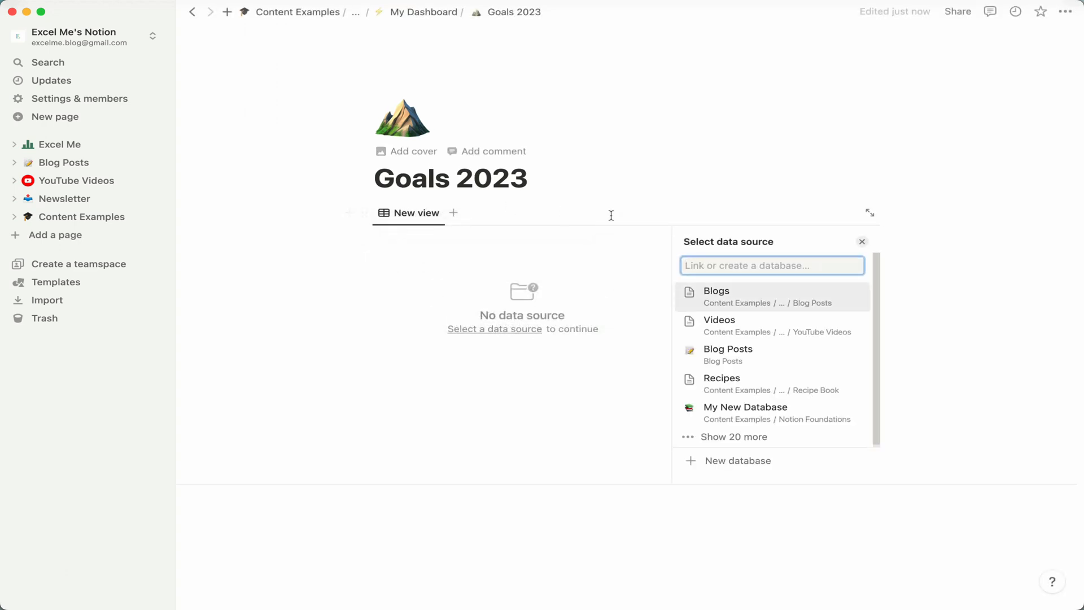
click(744, 461)
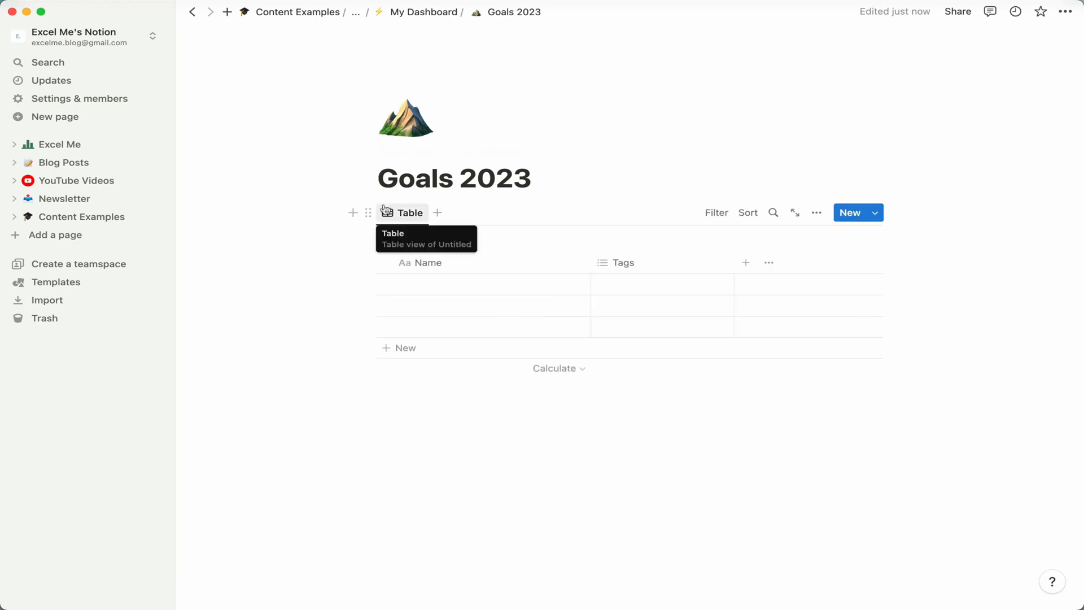
text(Goals)
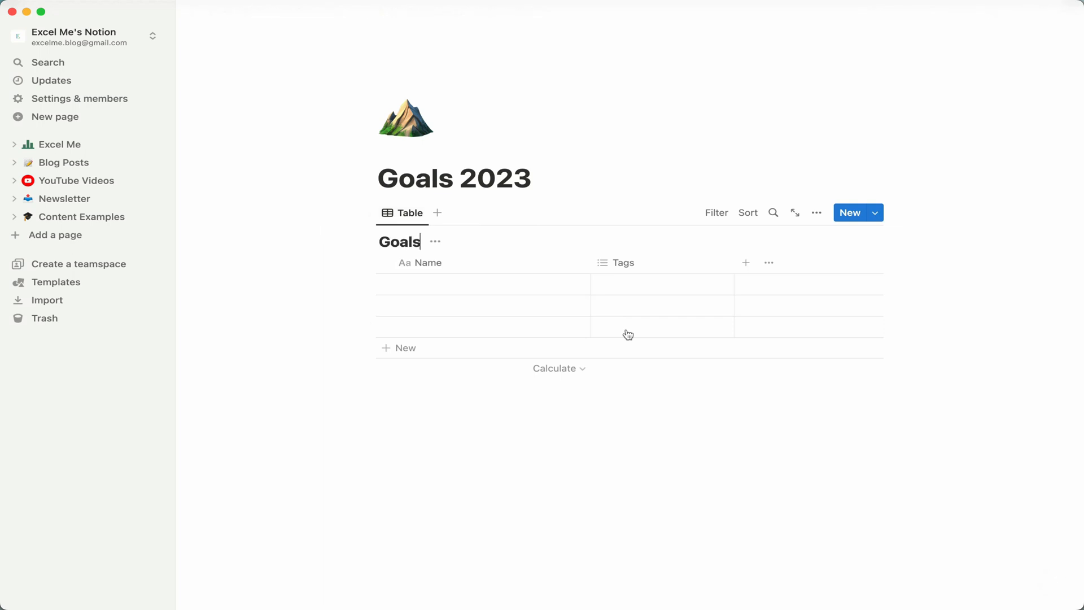
Add three goal rows: Hit 1,000 YouTube subscribers, Run a marathon and Make $10,000,000.
click(471, 284)
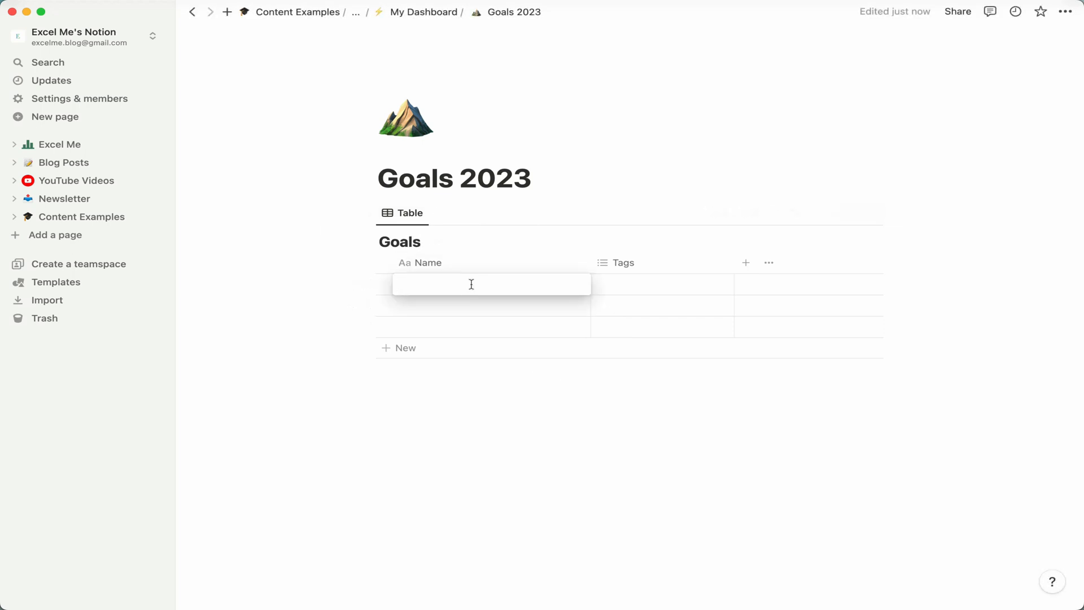
text(Hit 1,)
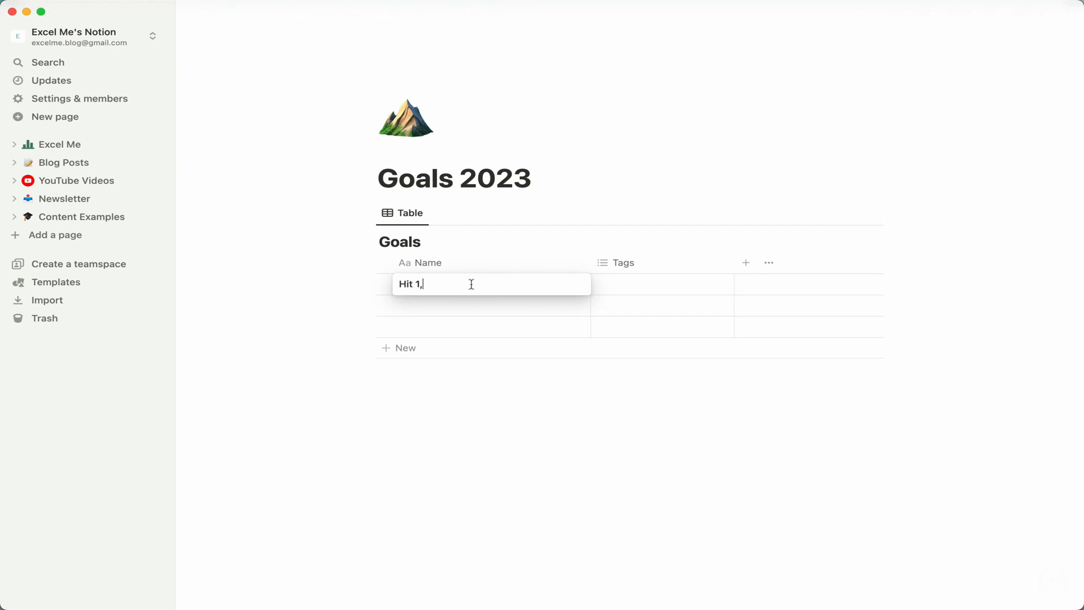
text(000 YouTube sc)
key(BackSpace)
text(ubscribers)
click(427, 304)
text(Run a marathon)
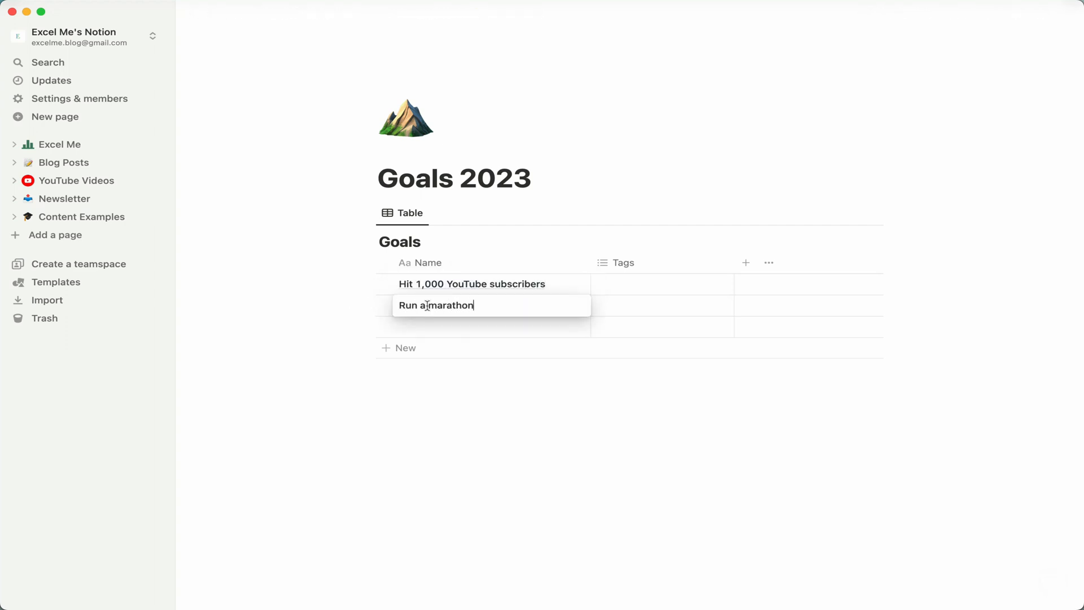
key(Return)
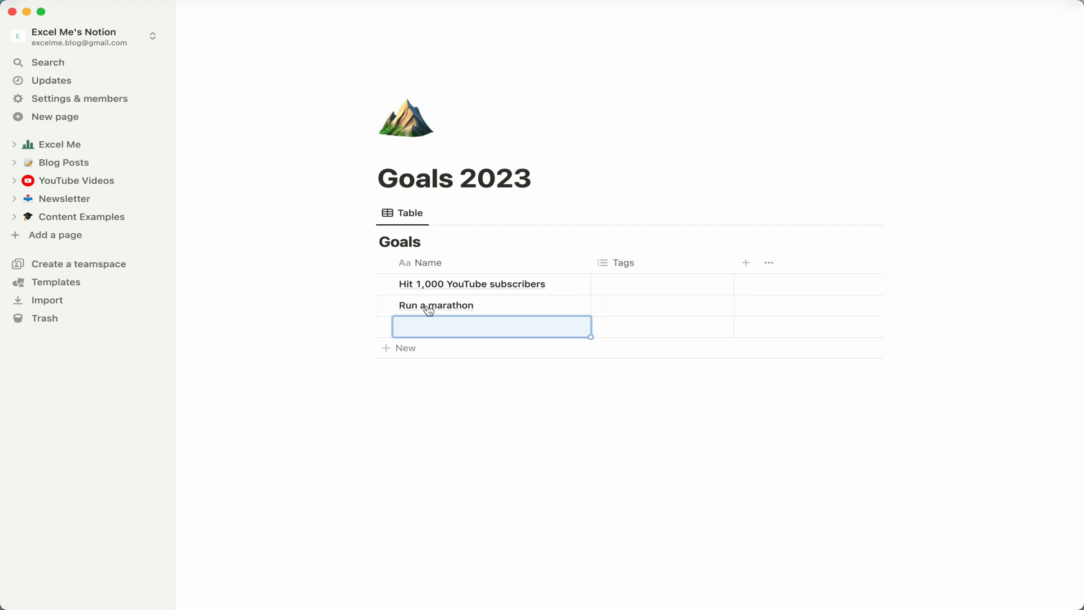
text(Make $10,000,000)
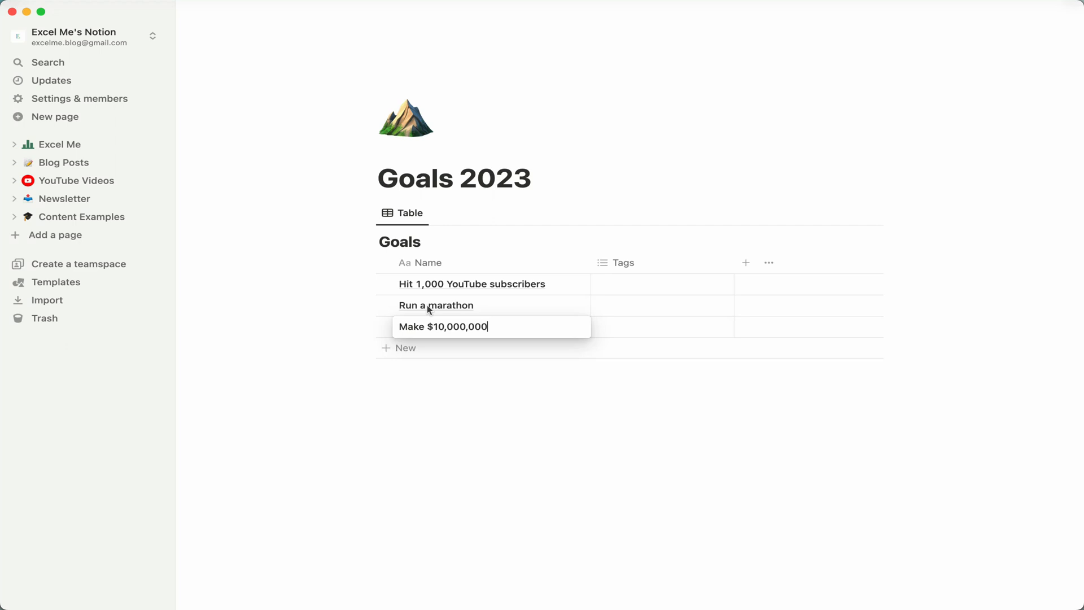
key(Escape)
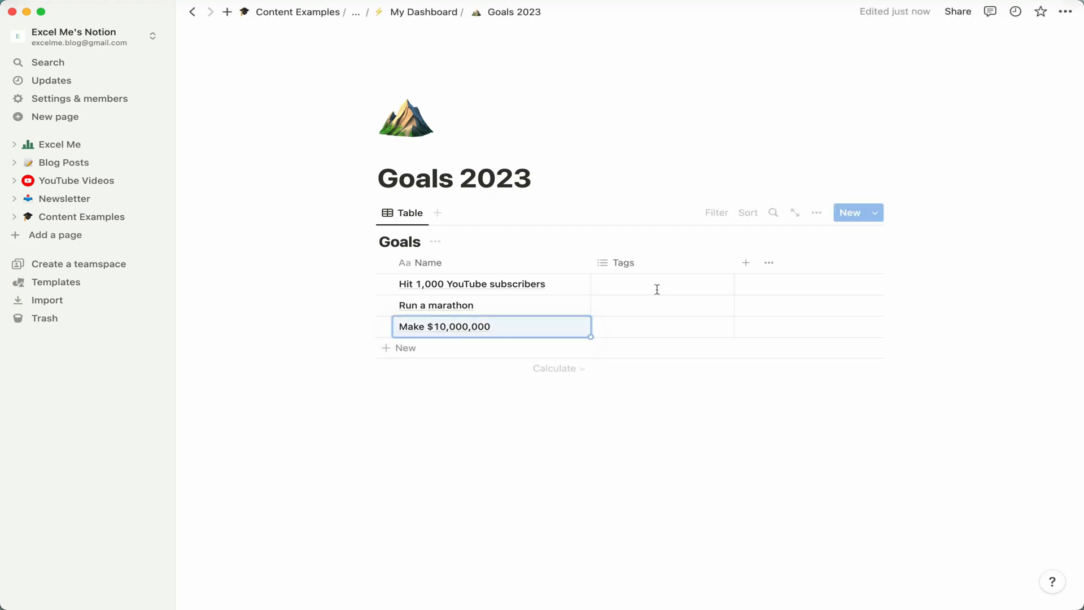
Change the type of the Goals database's Tags property to Number.
click(744, 271)
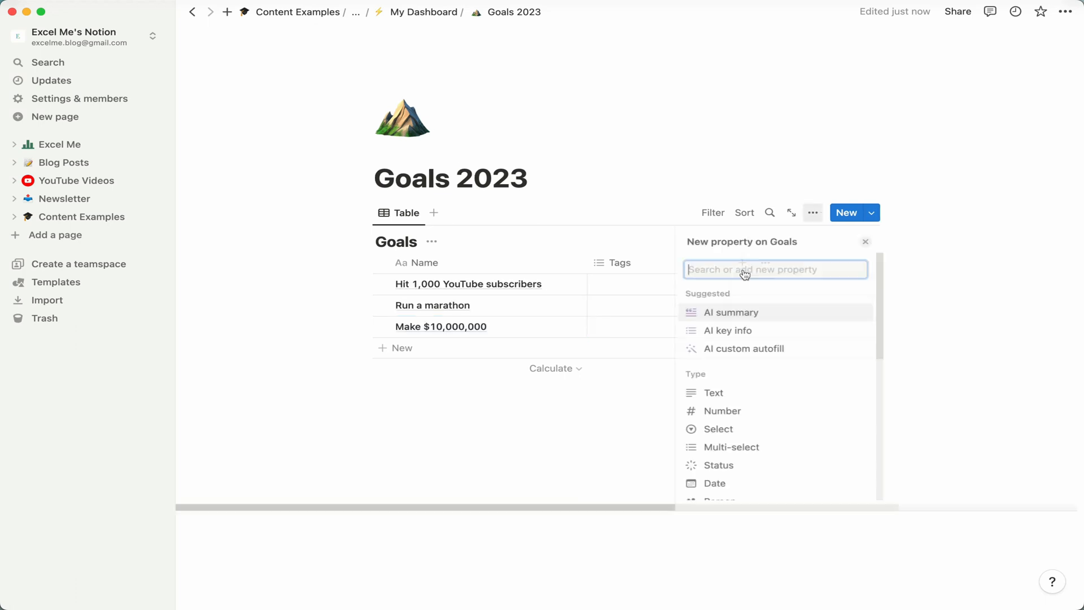
click(863, 242)
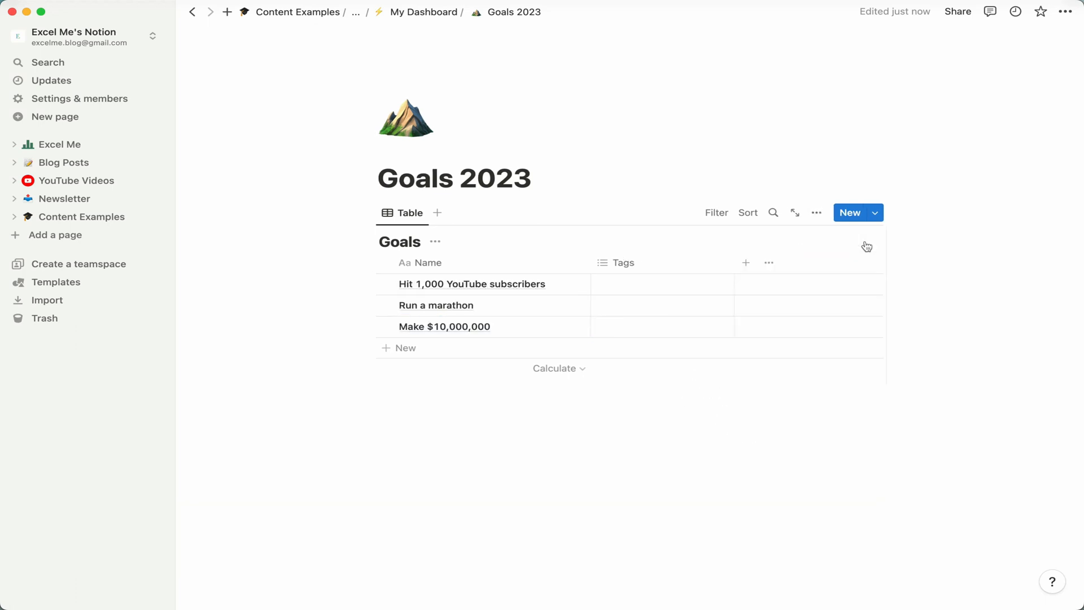
click(659, 271)
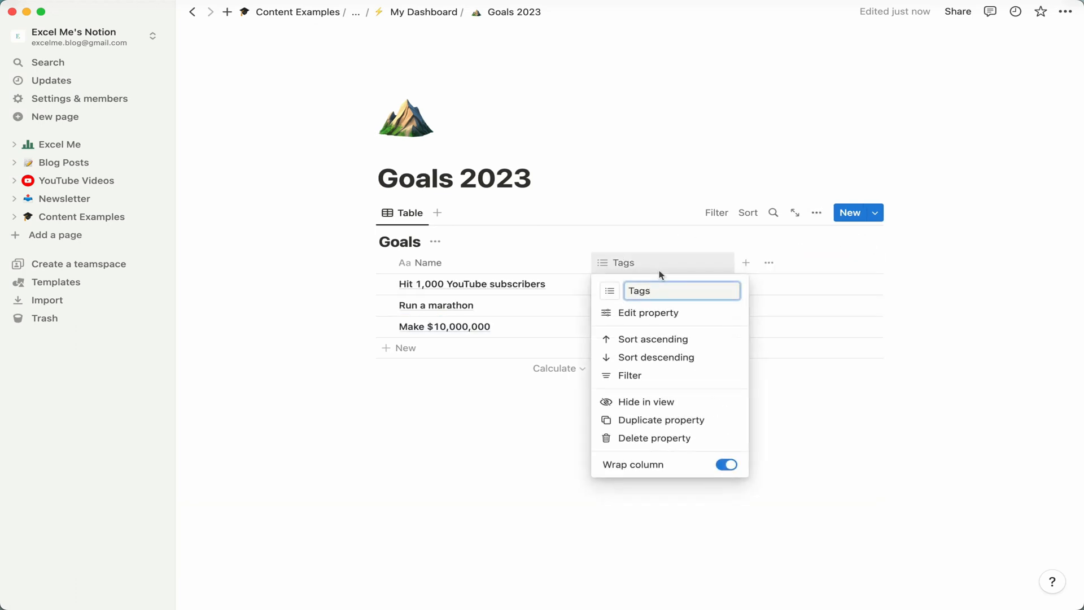
click(686, 311)
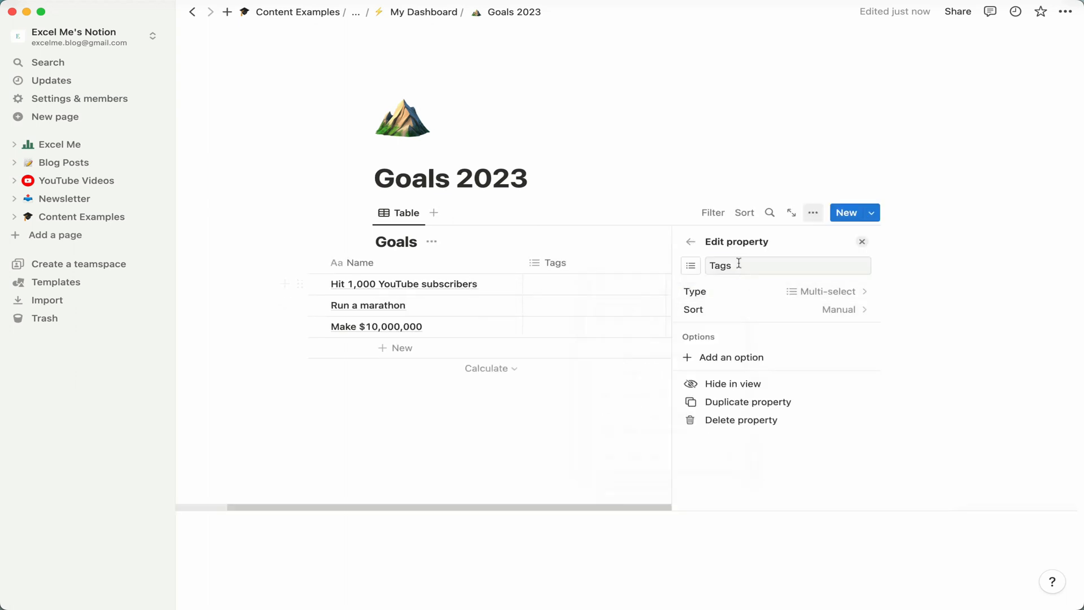
double_click(731, 266)
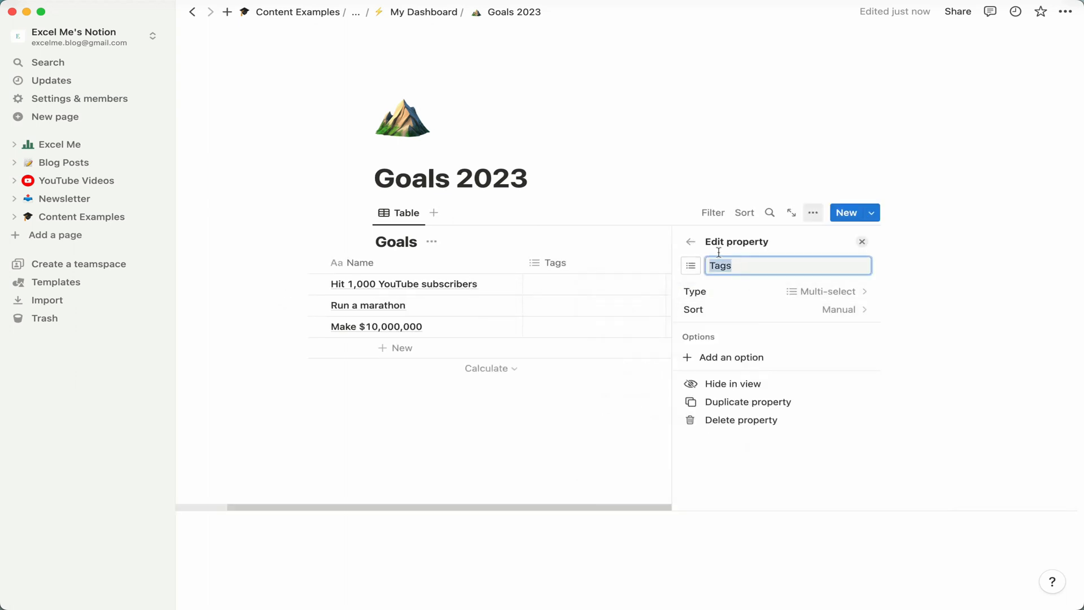
click(790, 289)
text(number)
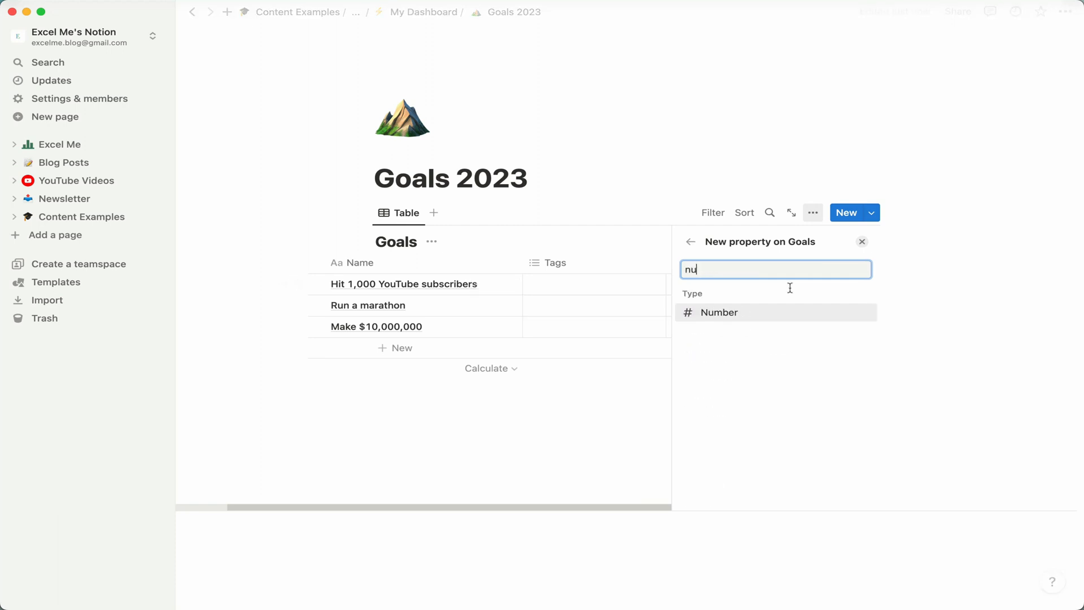
click(778, 316)
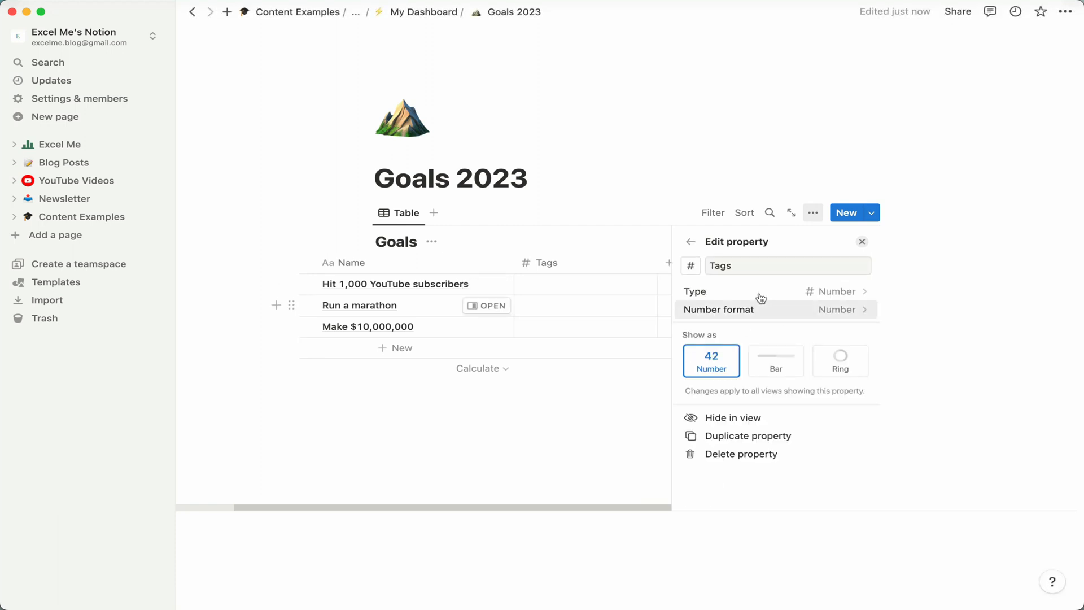
Rename the Goals database's Tags property to Current.
click(746, 272)
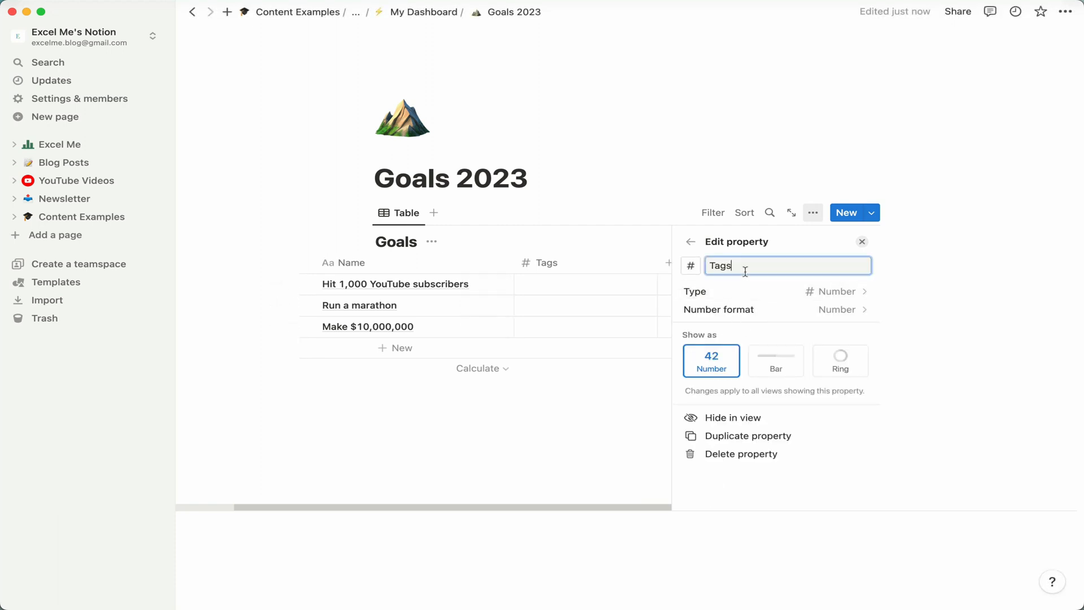
key(super+a)
text(Current)
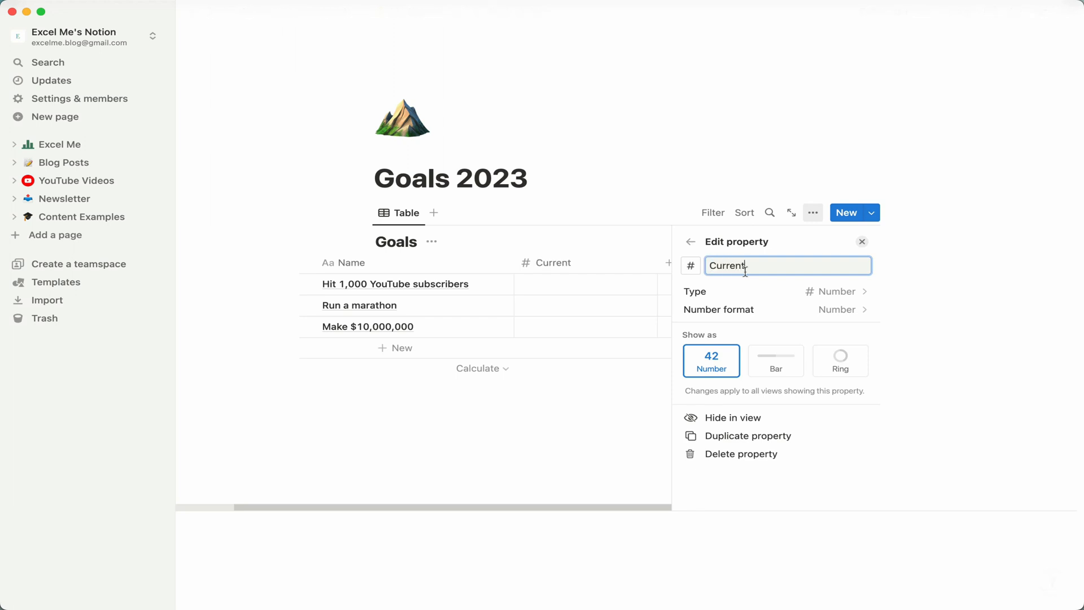
click(863, 242)
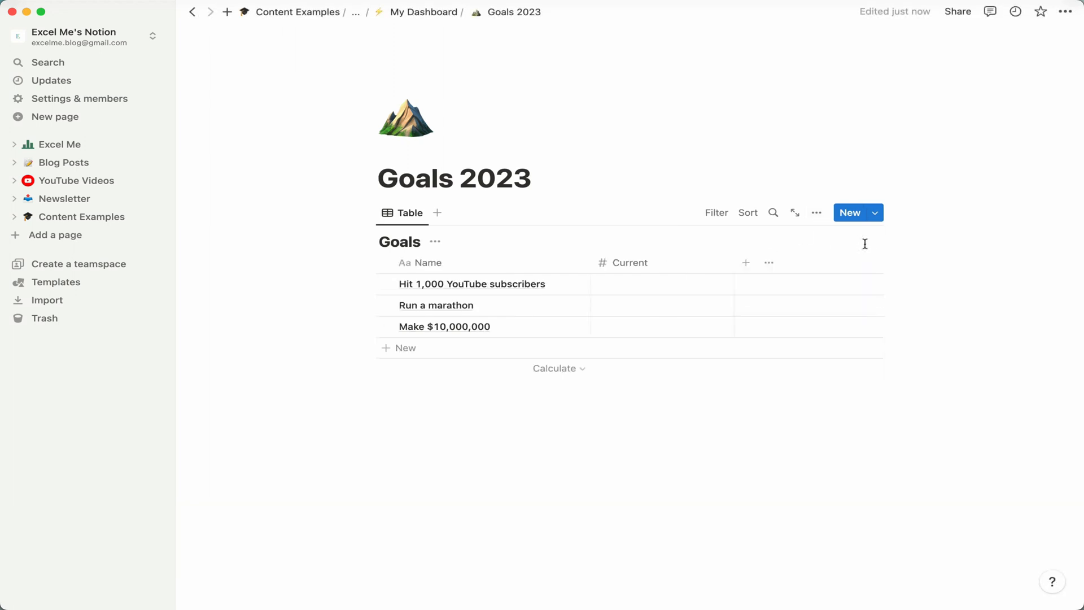
Add a new Number property named Target to the Goals database.
click(746, 262)
text(number)
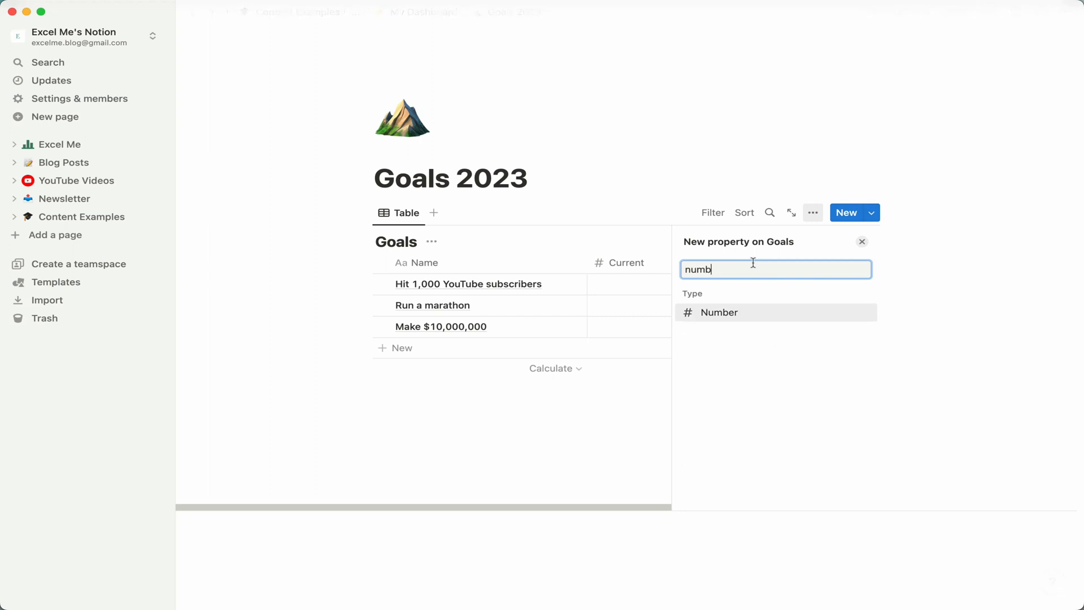
click(748, 310)
text(Target)
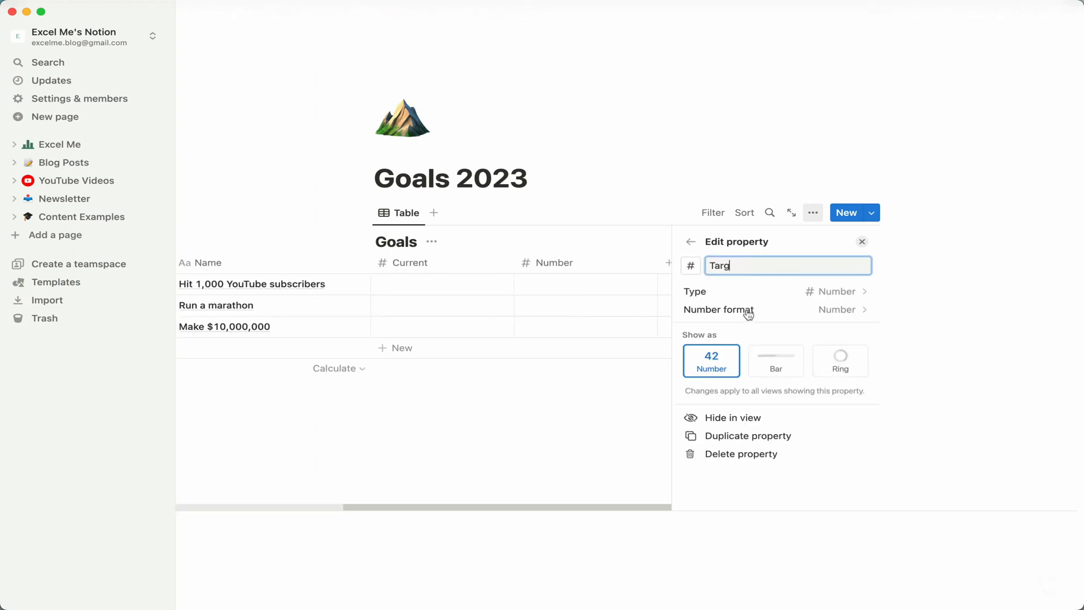
click(862, 241)
Add a new Formula property to the Goals database.
click(847, 264)
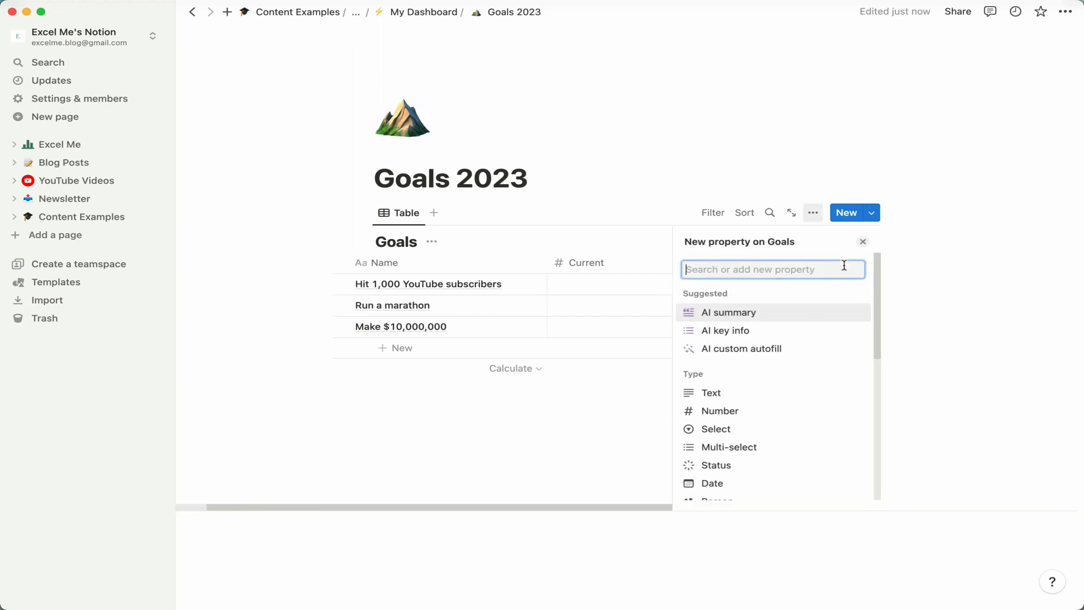
text(formul)
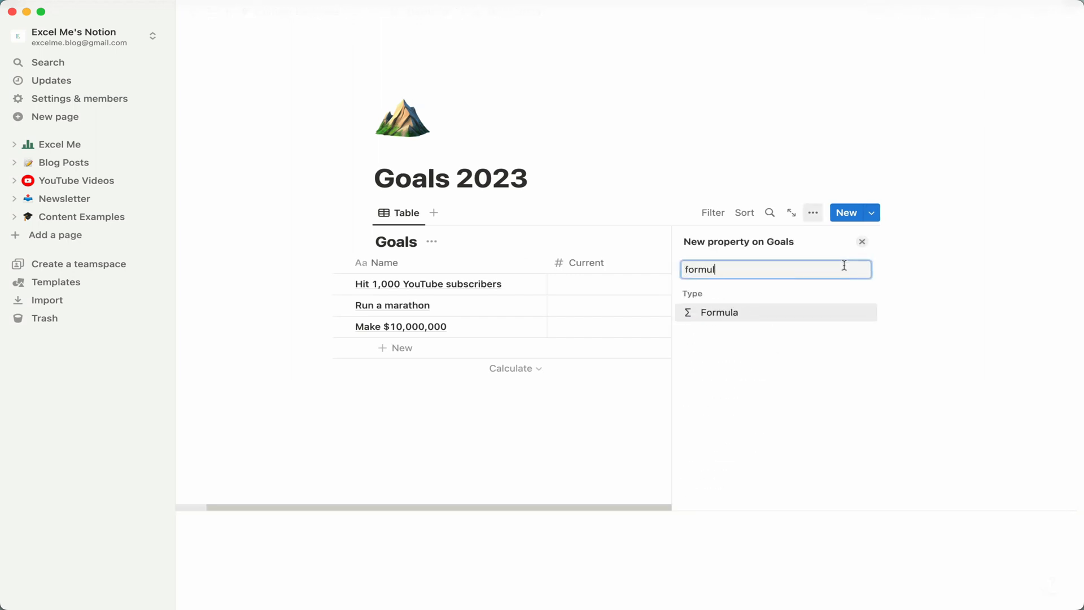
click(778, 313)
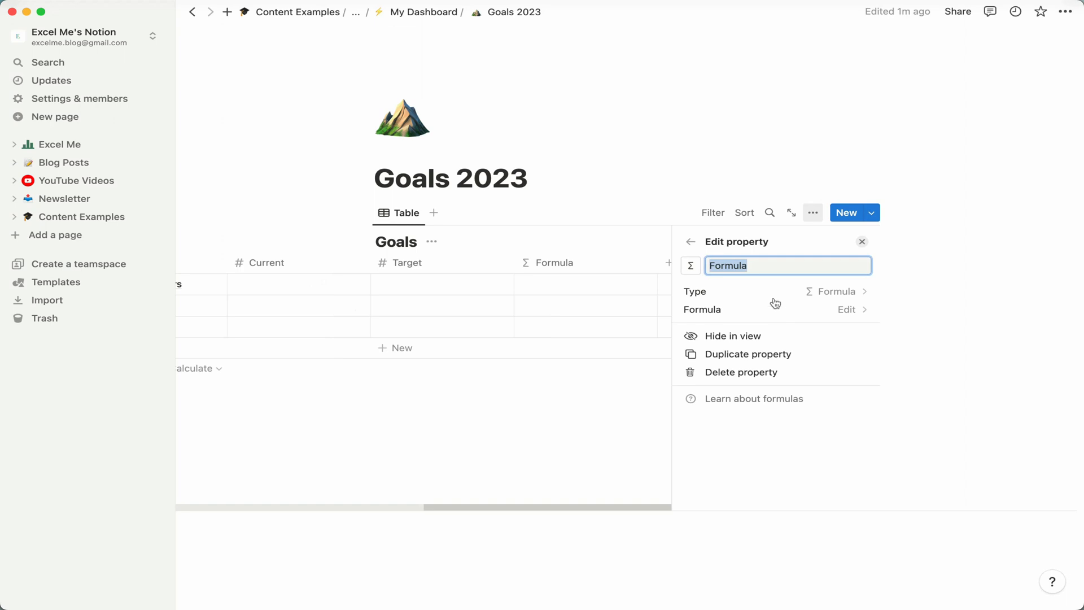
click(812, 295)
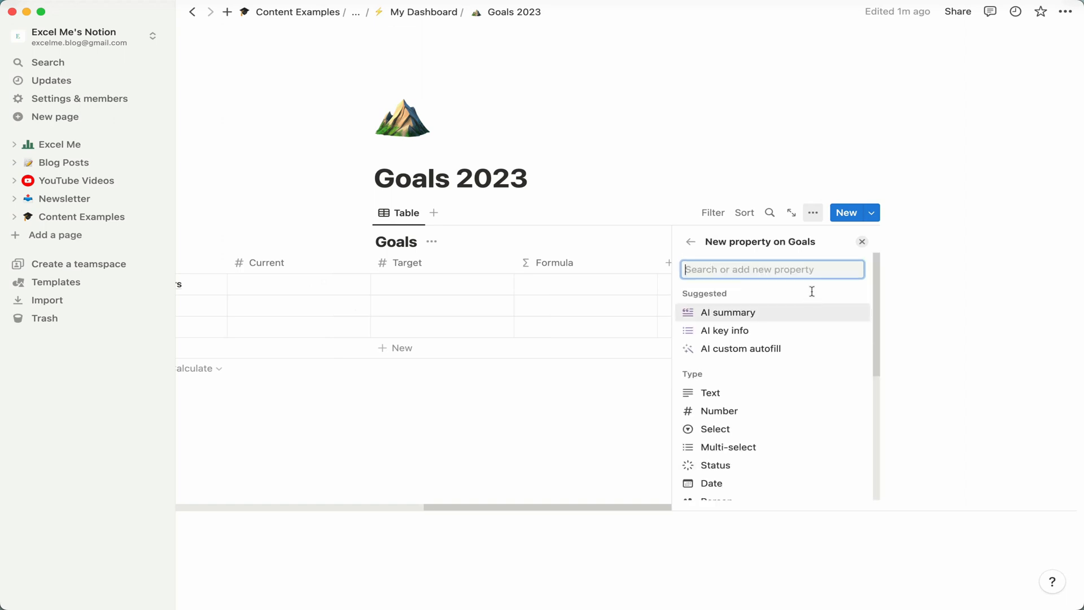
scroll(762, 350, down, 5)
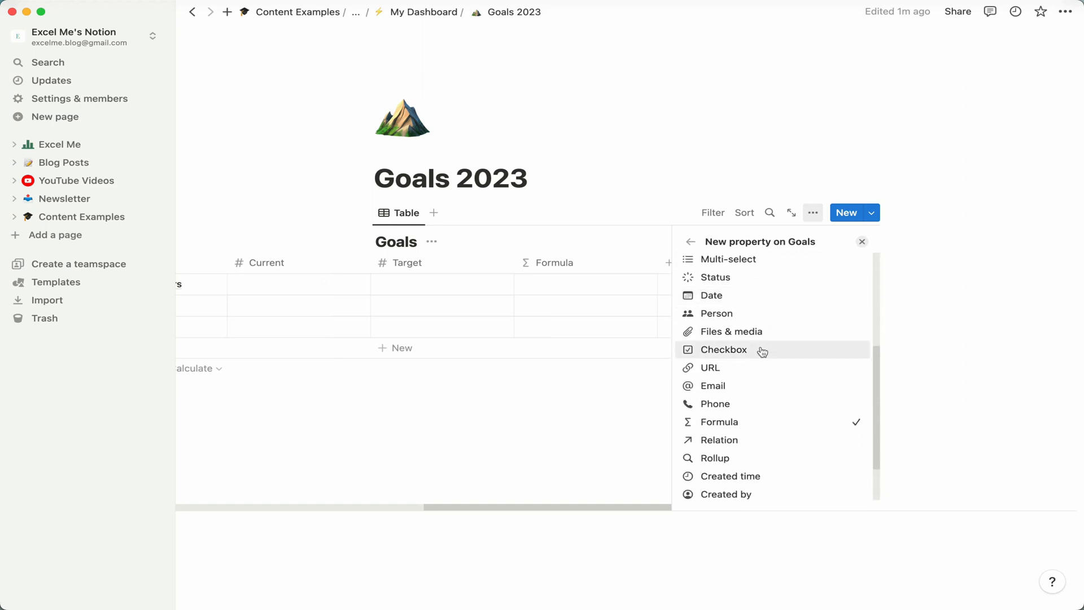
click(752, 425)
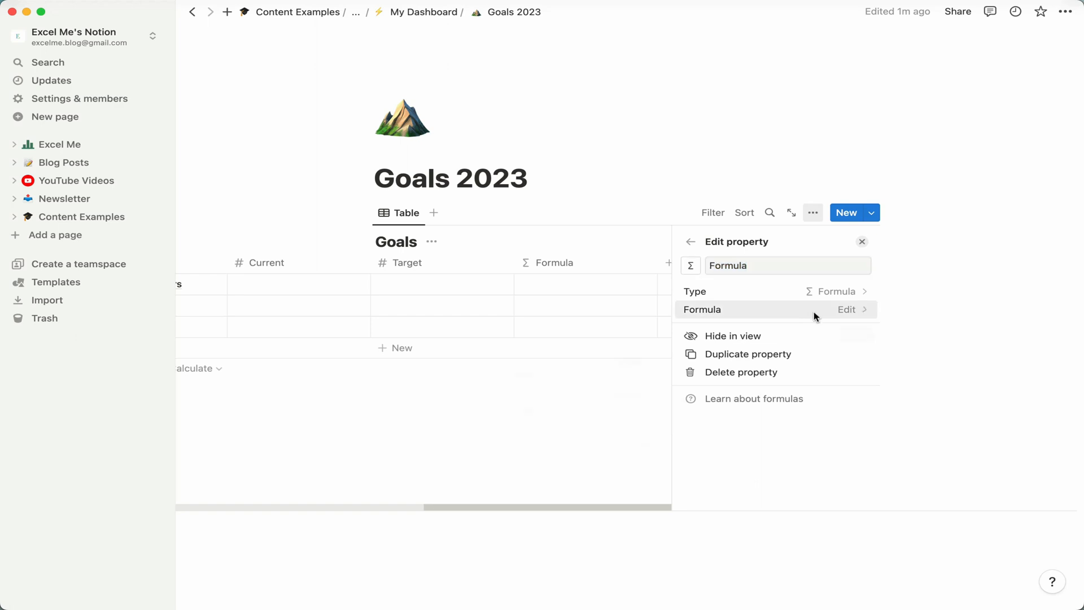
Enter a formula rounding prop("Current")/prop("Target") * 100 and rename the formula property Progress.
click(815, 314)
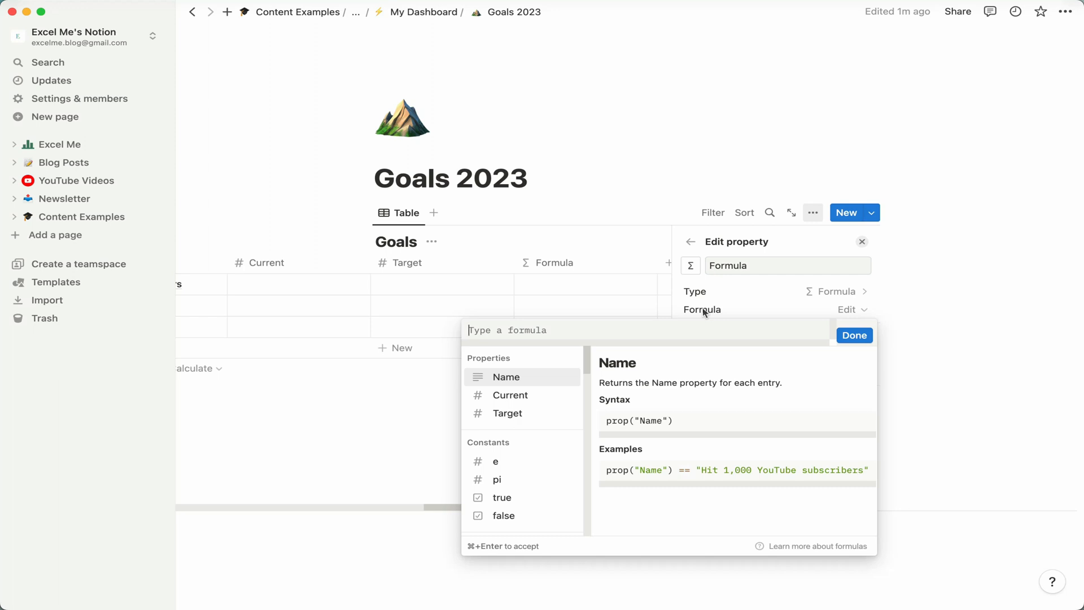
text(round)
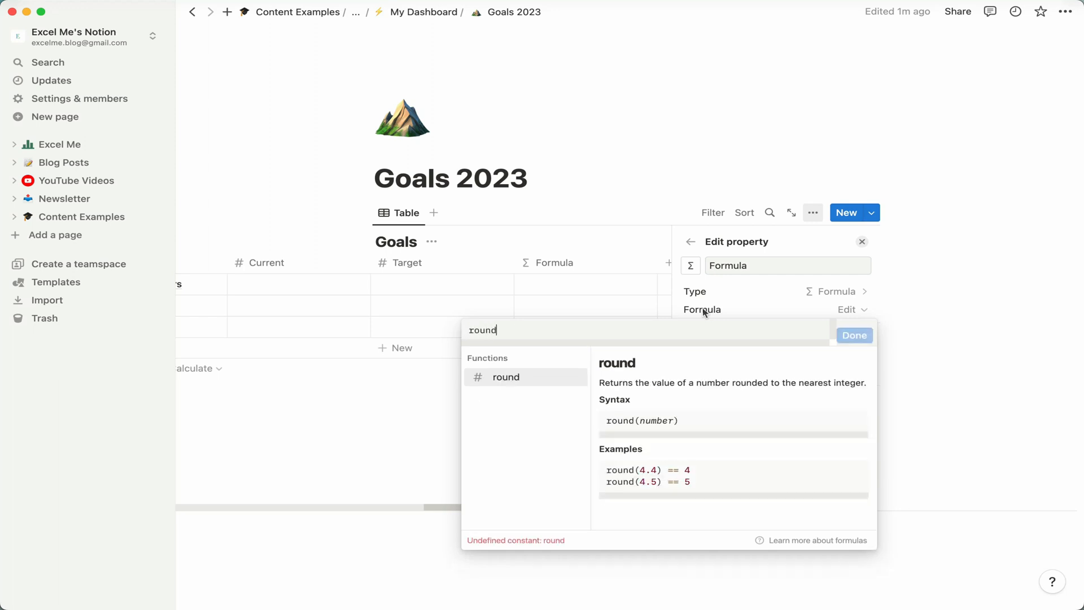
text((pro)
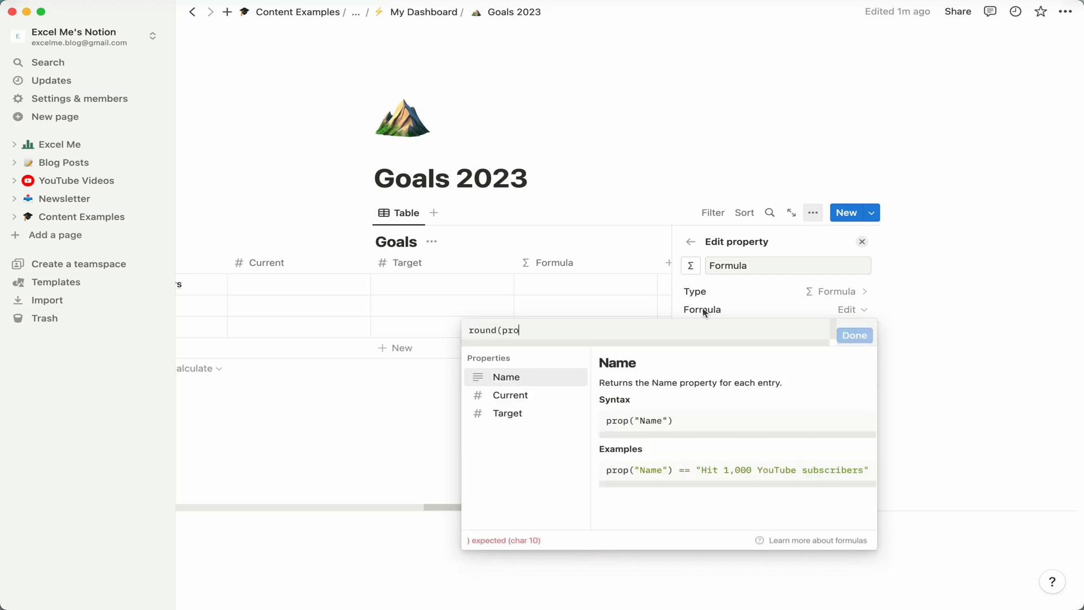
text(p("Current")/prop("Target") * 100)
double_click(811, 266)
text(Progress)
click(862, 242)
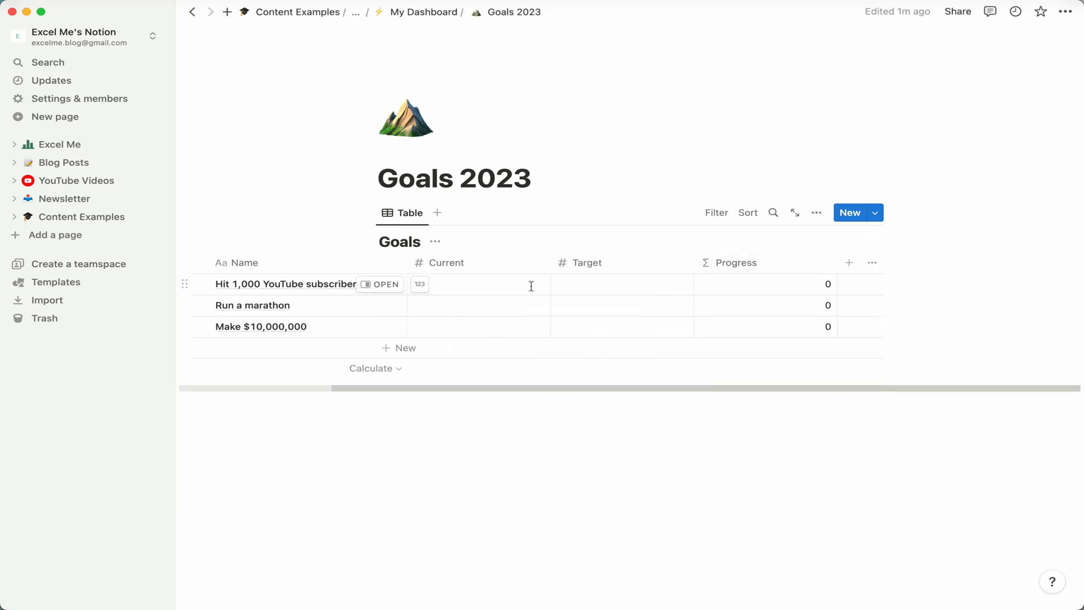
Set the YouTube subscribers goal's Current to 222 and Target to 1000.
click(501, 283)
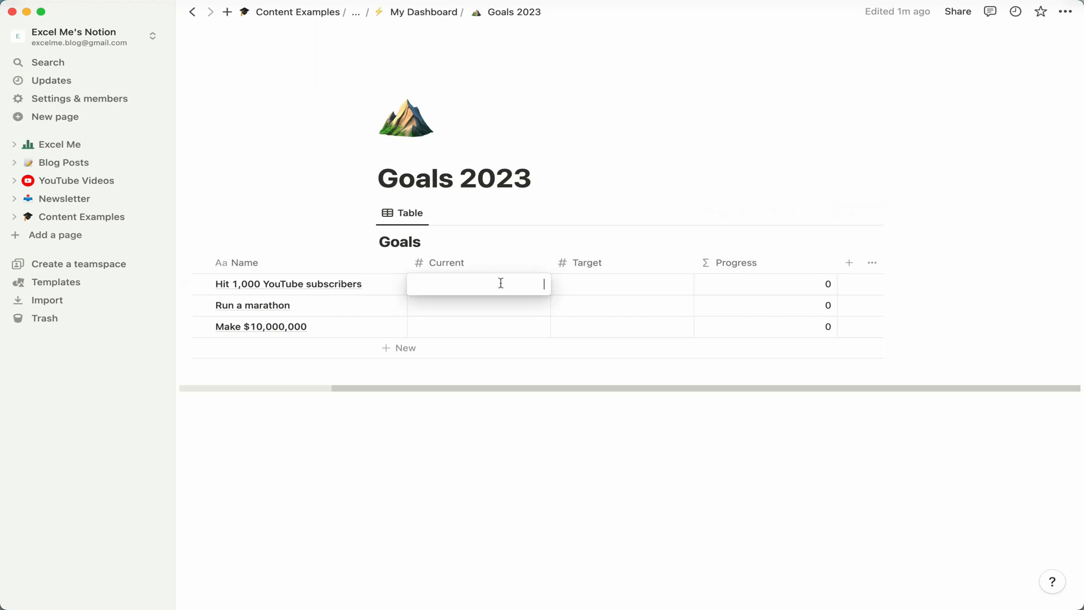
text(222)
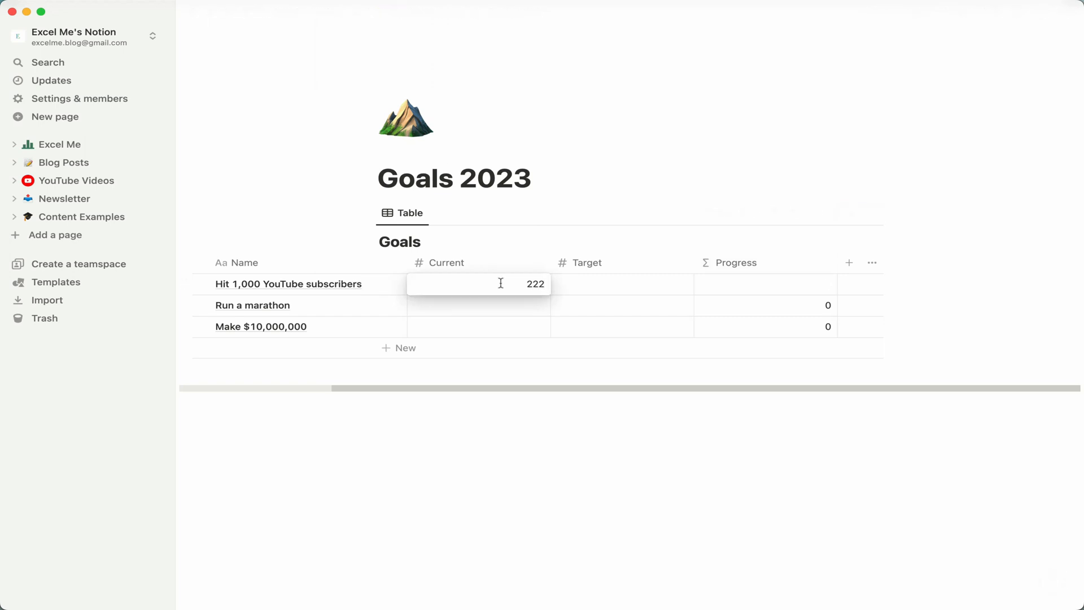
key(Tab)
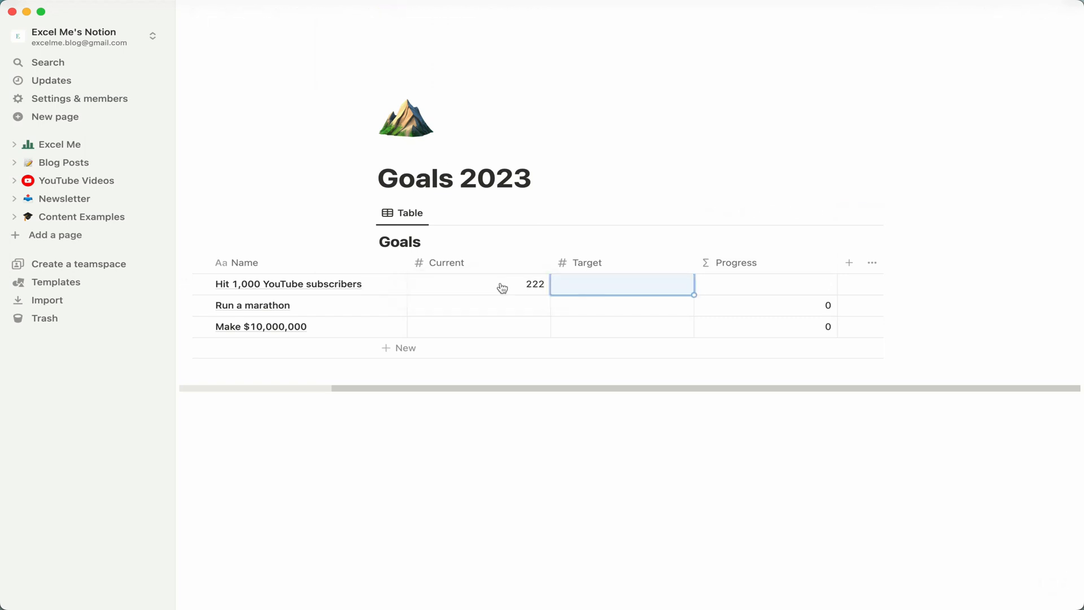
text(1000)
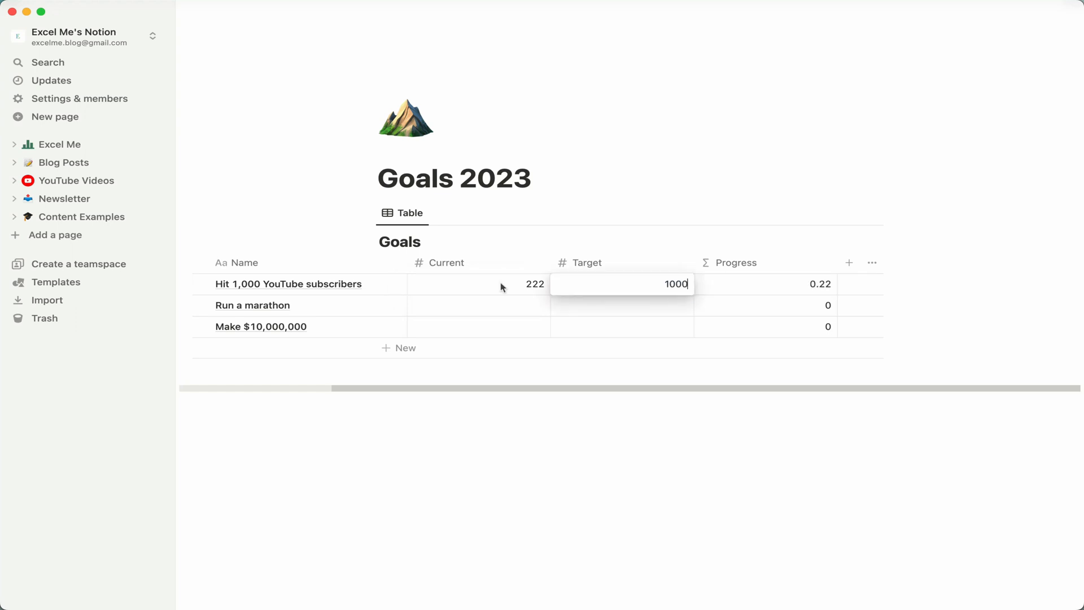
key(Return)
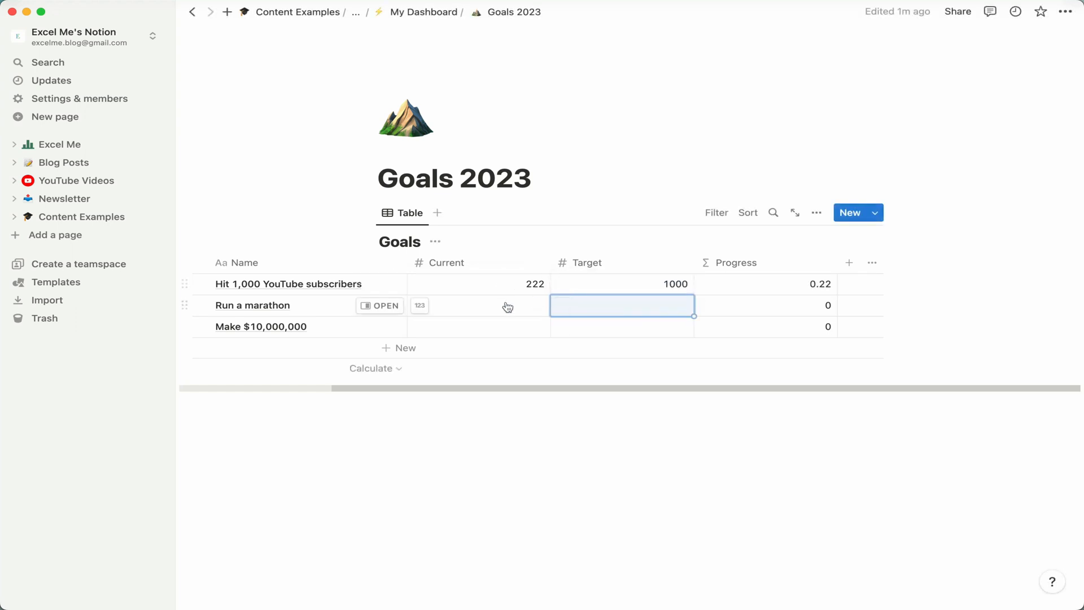
Set the marathon goal's Current to 0 and Target to 1.
click(505, 305)
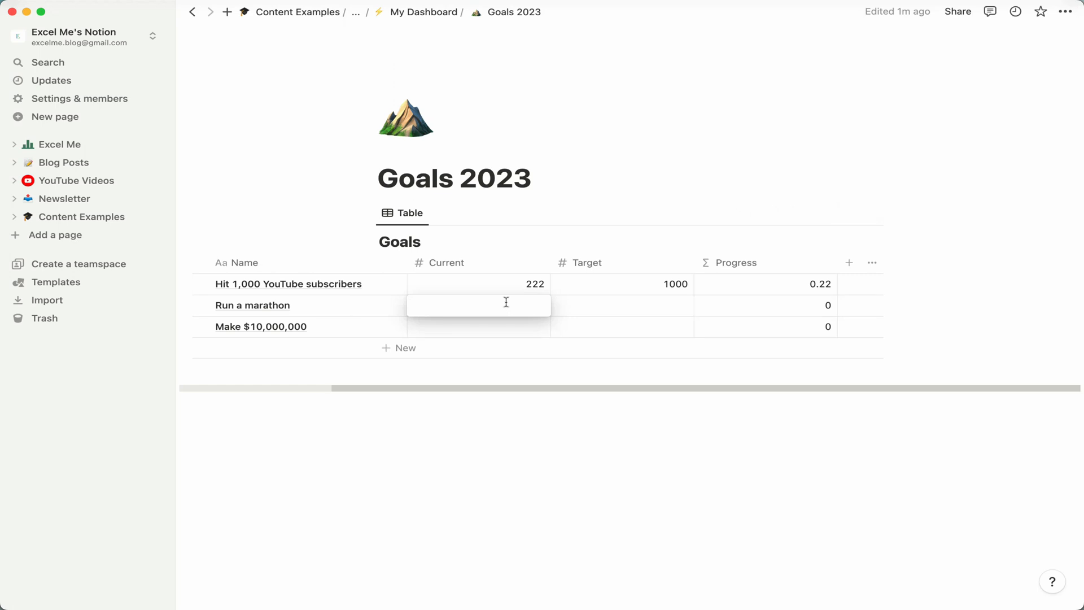
text(0)
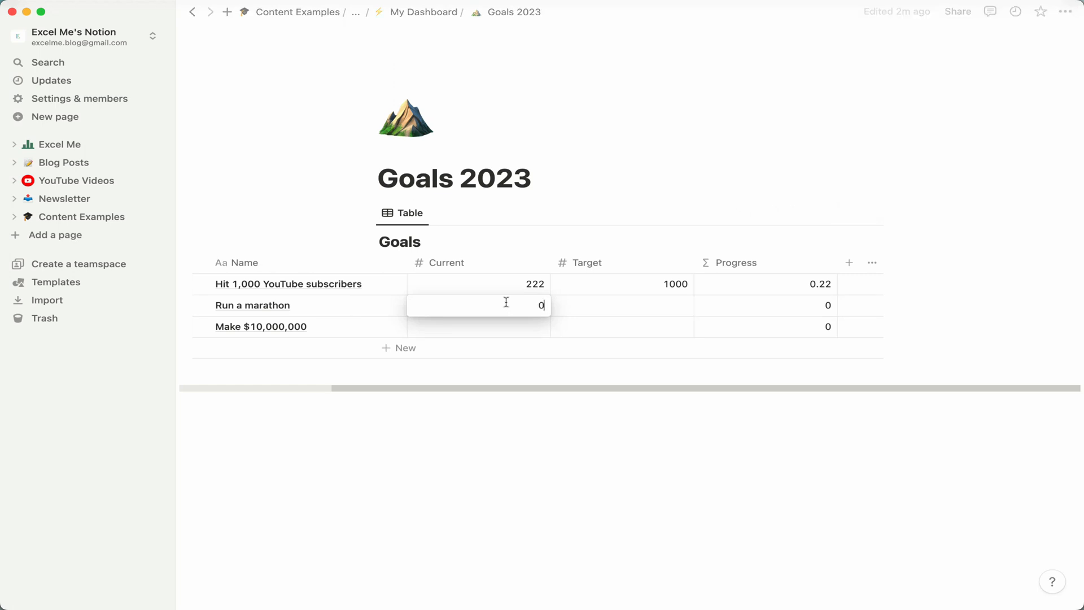
key(Tab)
text(1)
key(Return)
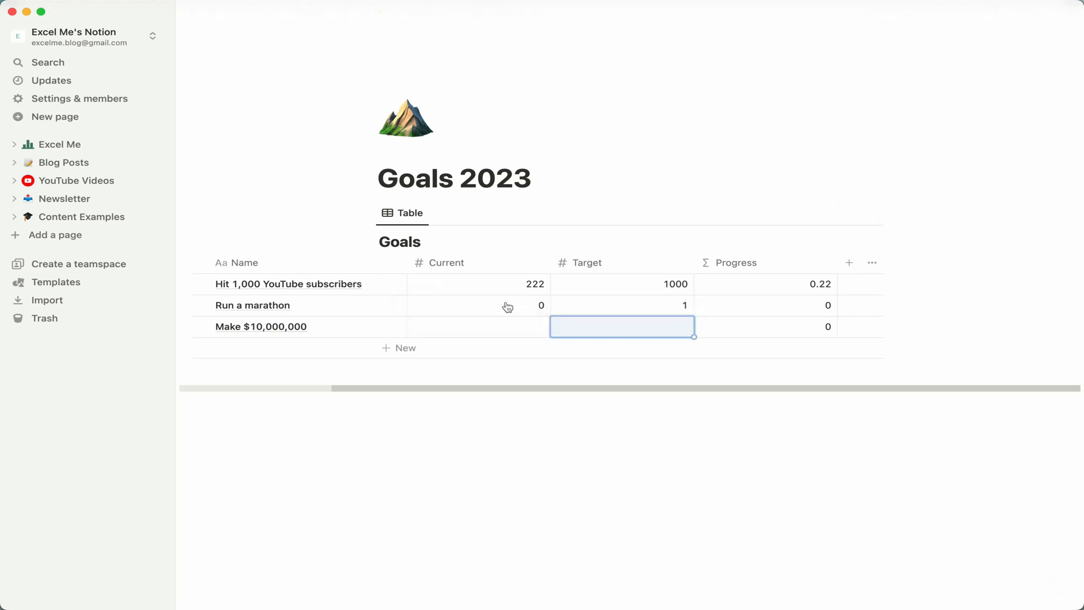
Set the $10,000,000 goal's Target to 10,000,000 and Current to 89347.
text(10,0)
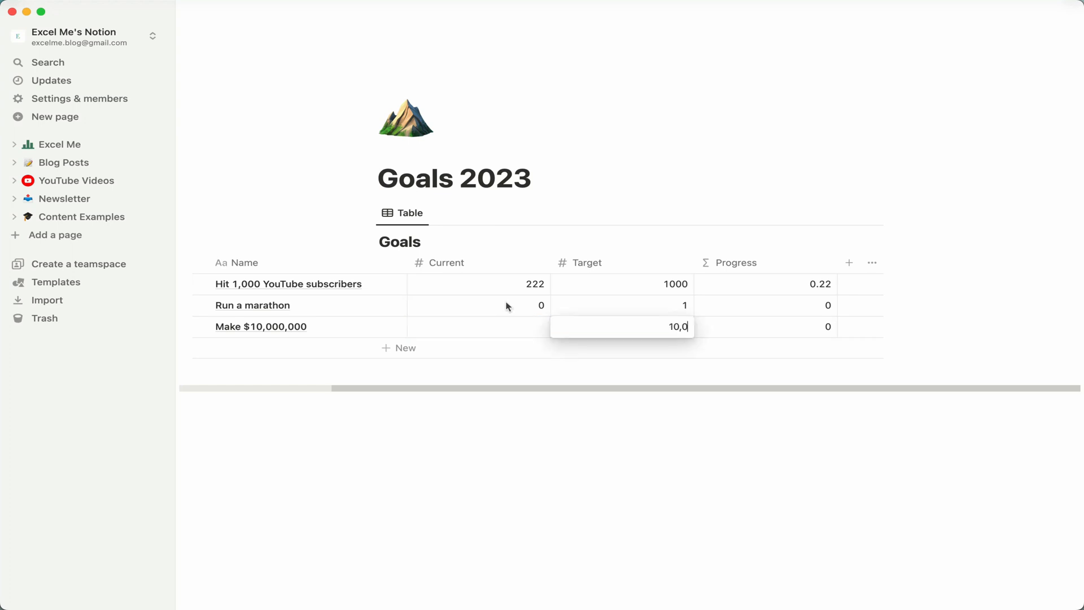
text(00,000)
key(Return)
key(Left)
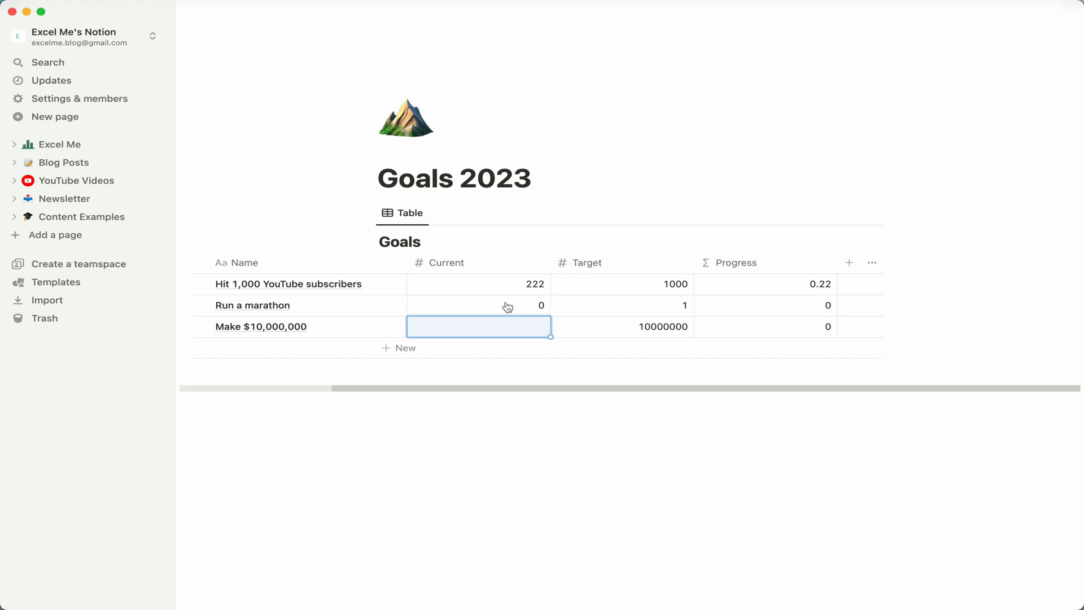
text(893478)
key(BackSpace)
key(Return)
Format the Progress property as Percent and show it as a bar.
click(809, 273)
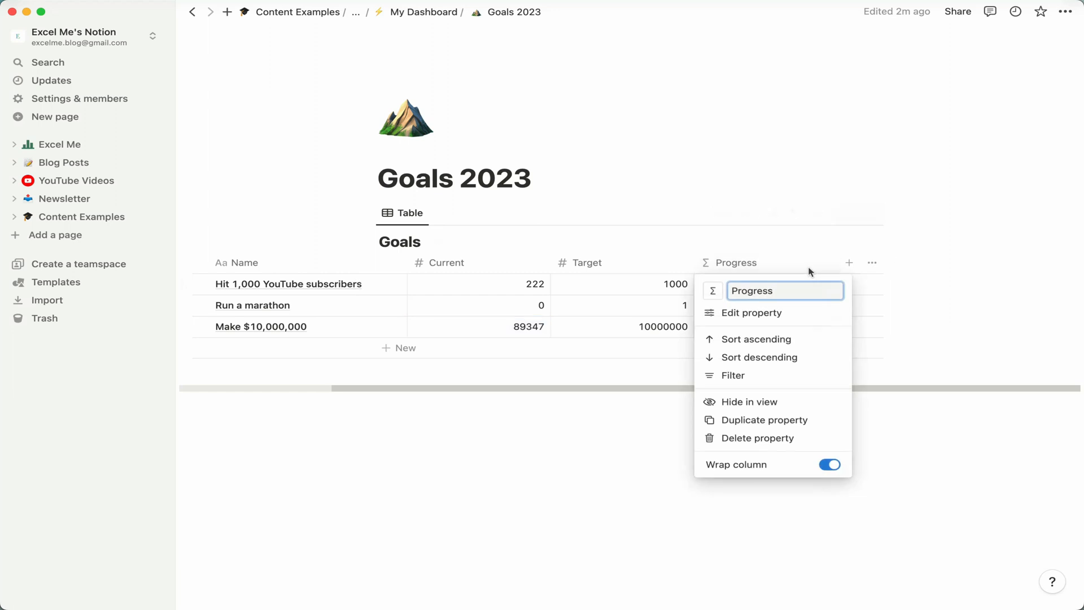
click(777, 317)
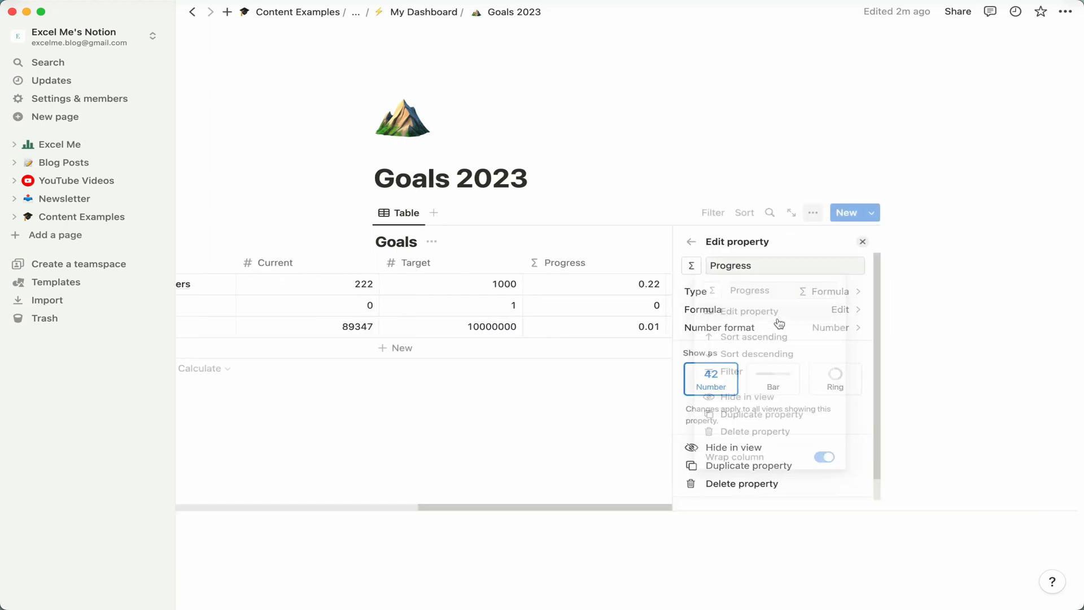
click(804, 330)
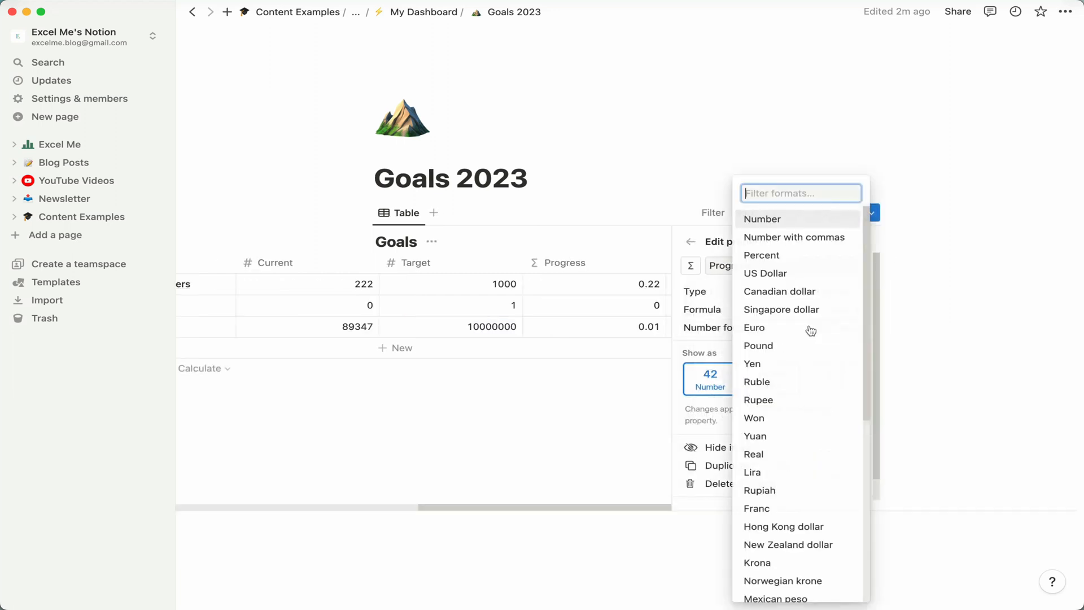
click(798, 255)
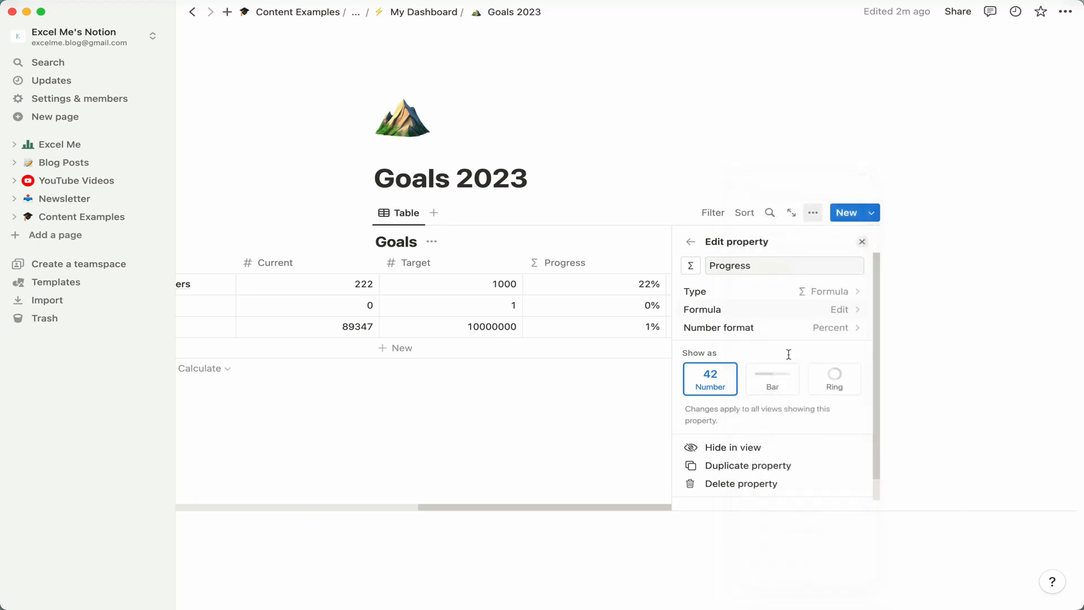
click(774, 386)
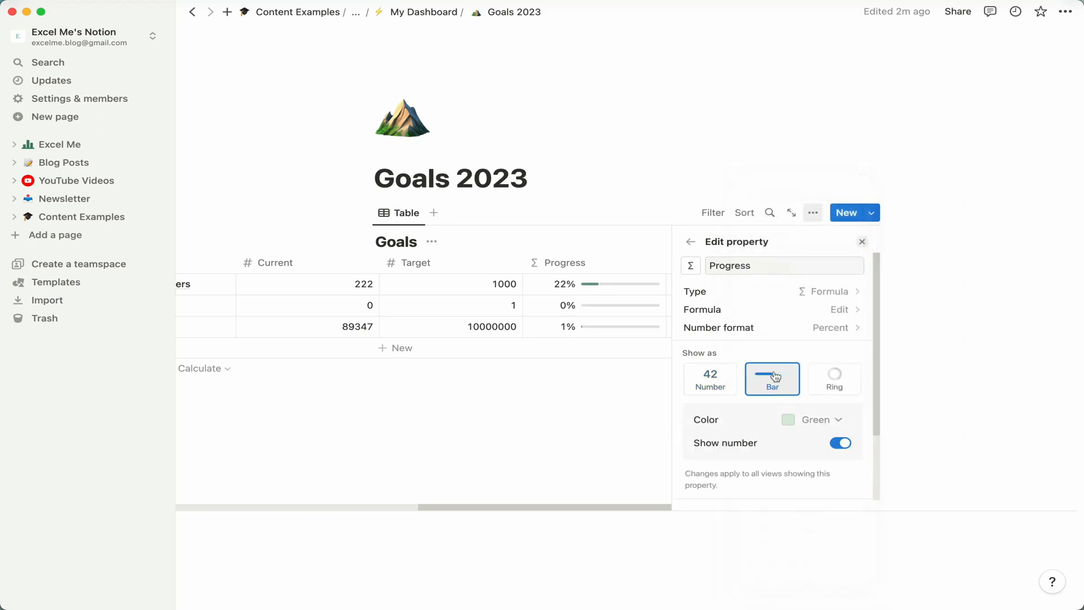
click(861, 241)
Navigate back to the My Dashboard page.
scroll(788, 308, left, 4)
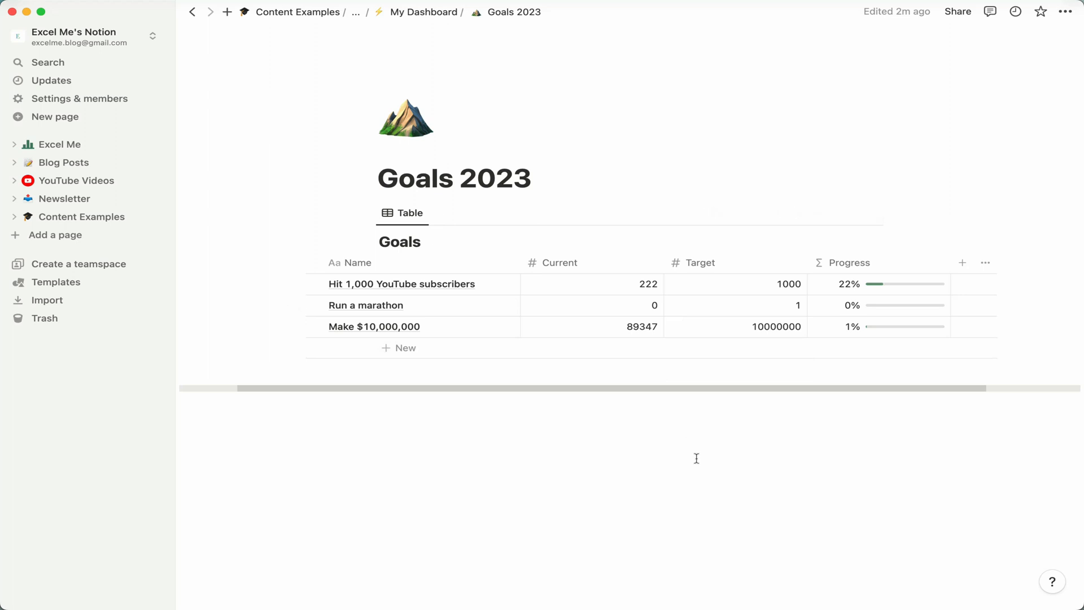
click(425, 15)
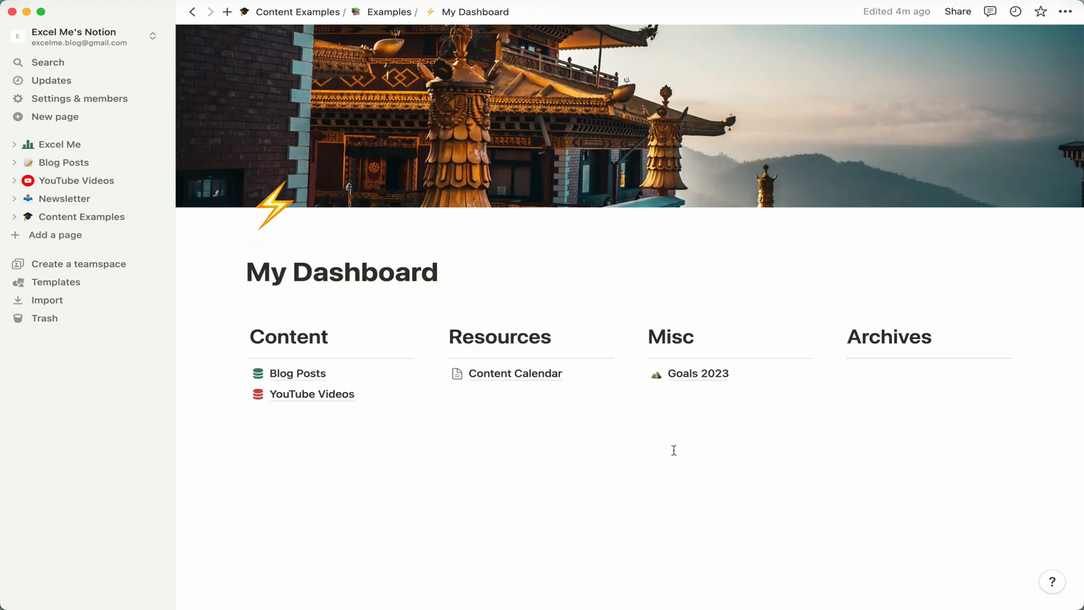